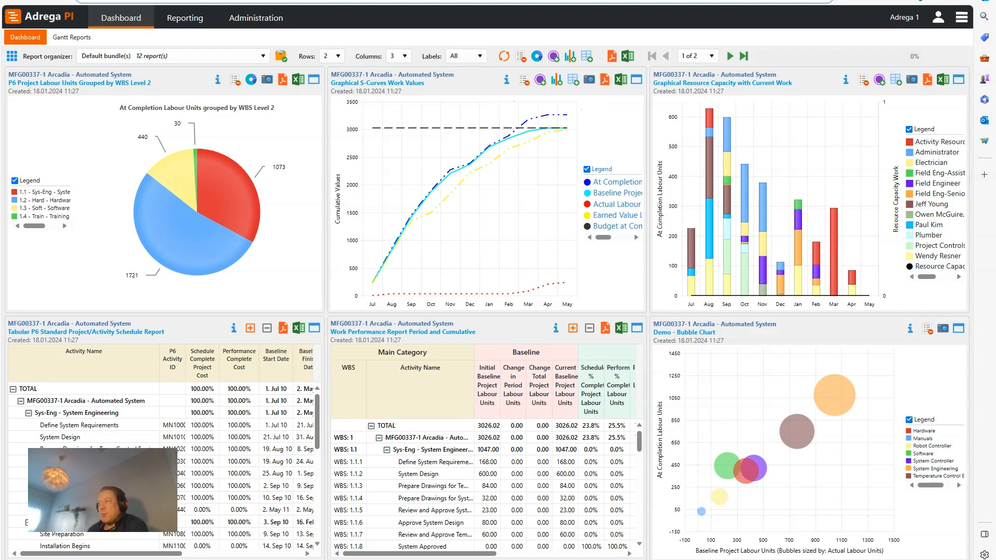
Examine the S-curve and pie charts and the baseline and period columns of the Work Performance Report on the first dashboard page.
mouse_move(412, 215)
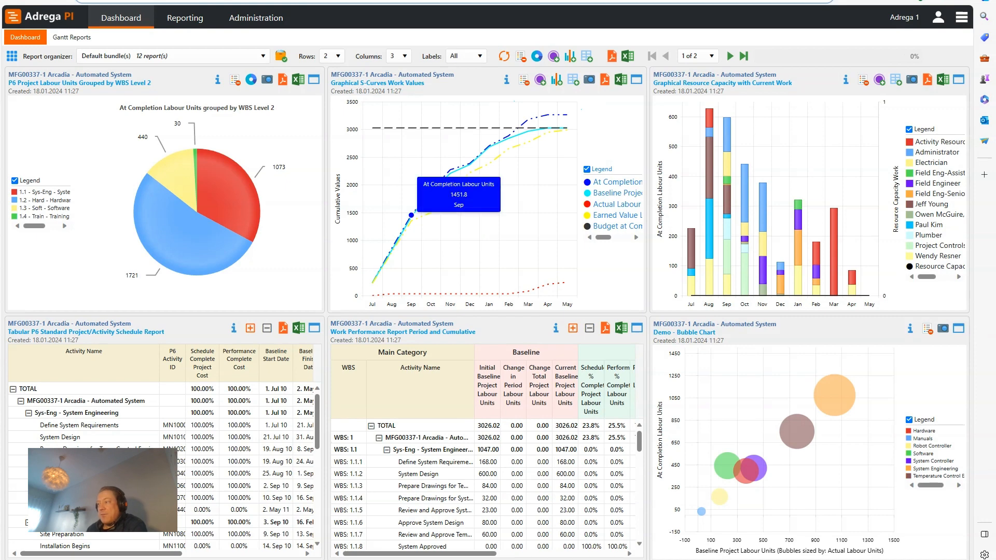
mouse_move(431, 191)
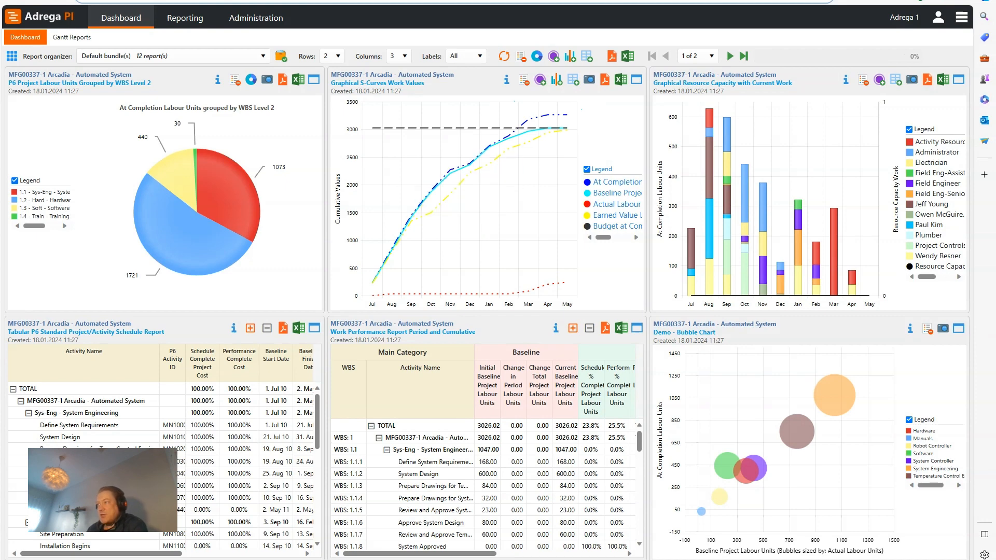
mouse_move(180, 222)
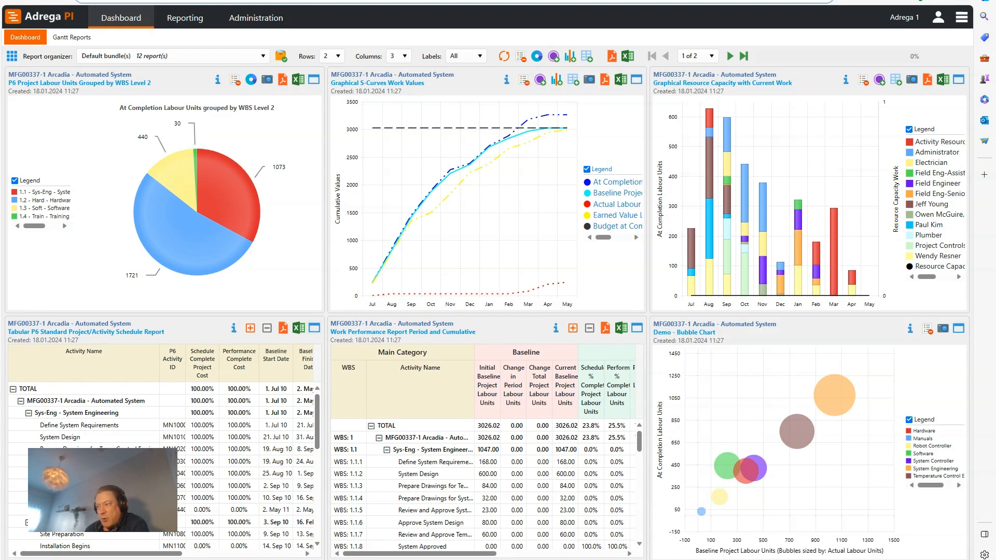
mouse_move(135, 554)
left_mouse_down()
mouse_move(253, 554)
mouse_move(136, 554)
left_mouse_up()
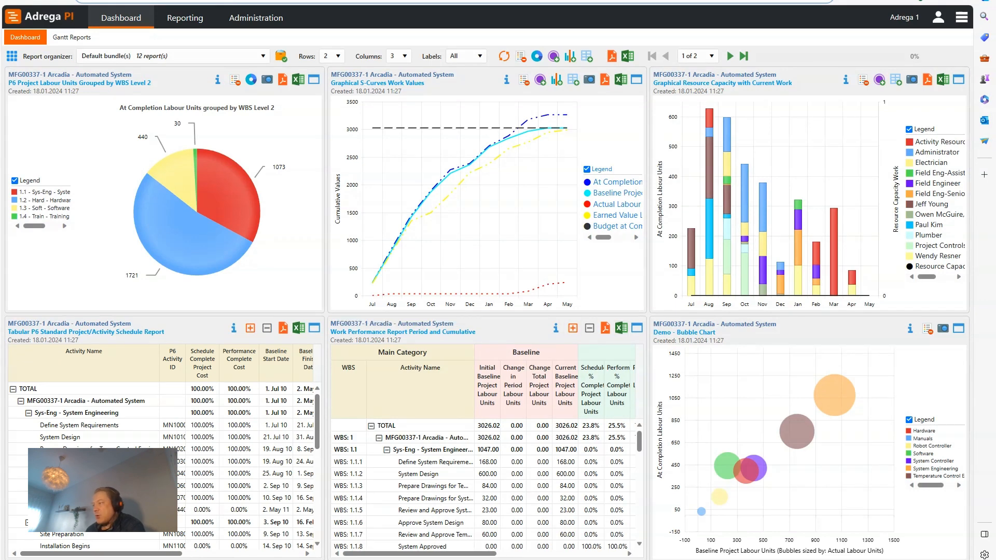
left_click_drag(420, 555, 489, 554)
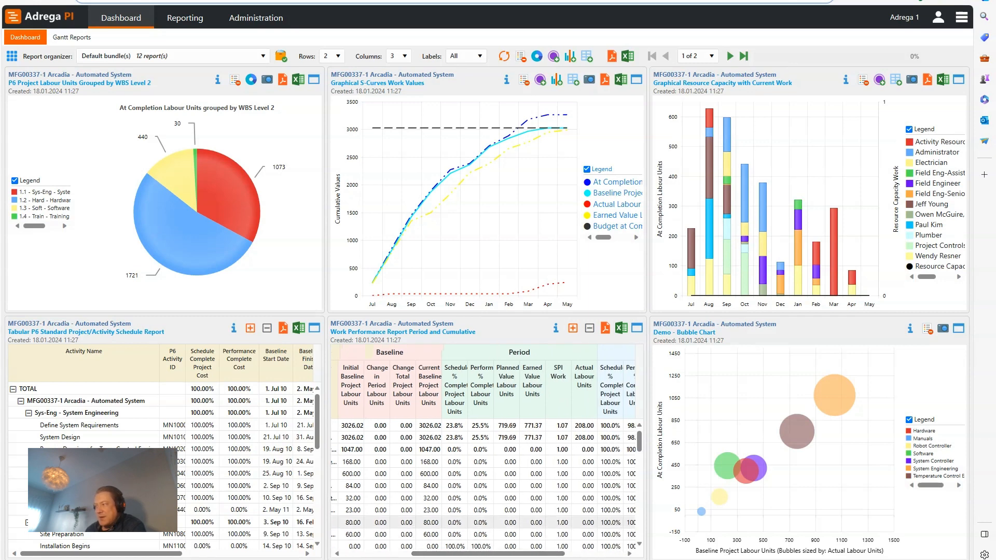
mouse_move(489, 555)
left_mouse_down()
mouse_move(538, 554)
mouse_move(472, 554)
left_mouse_up()
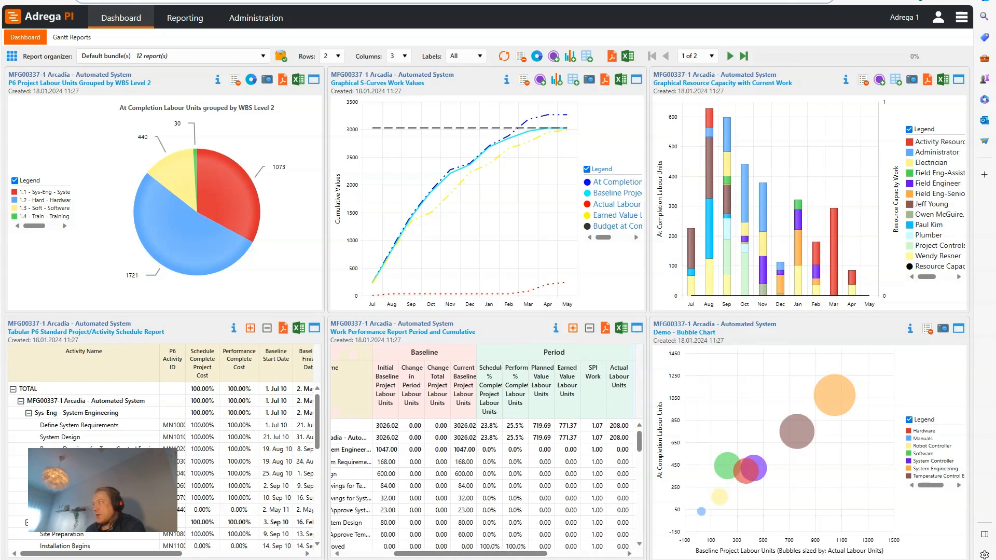
Go to the second dashboard page and inspect data points in its labour units S-curve and trend reports.
left_click(730, 56)
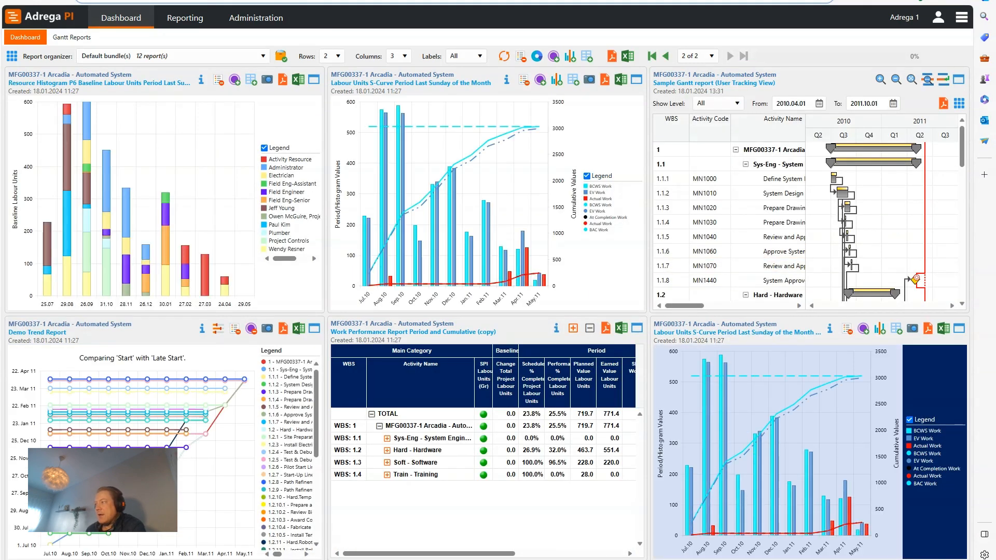
mouse_move(488, 243)
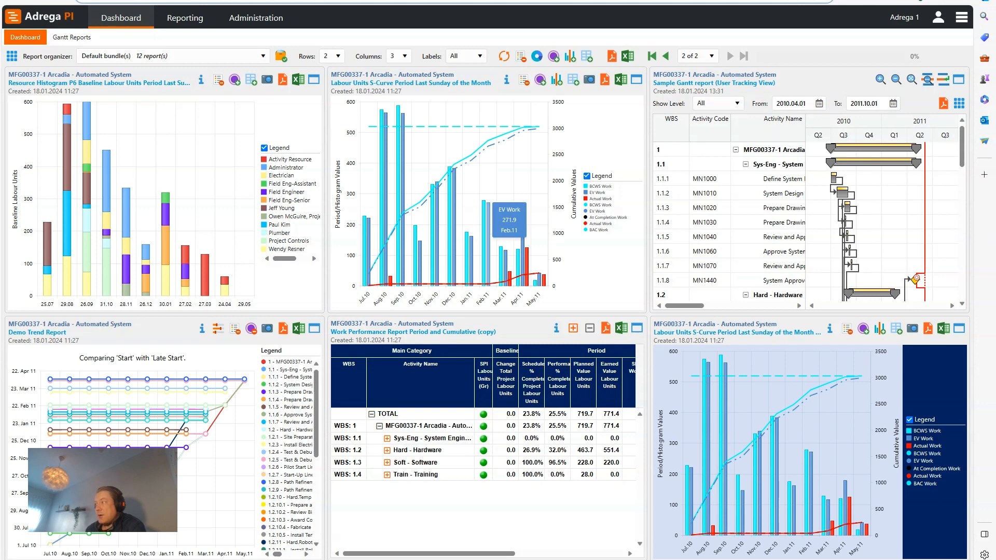
mouse_move(437, 239)
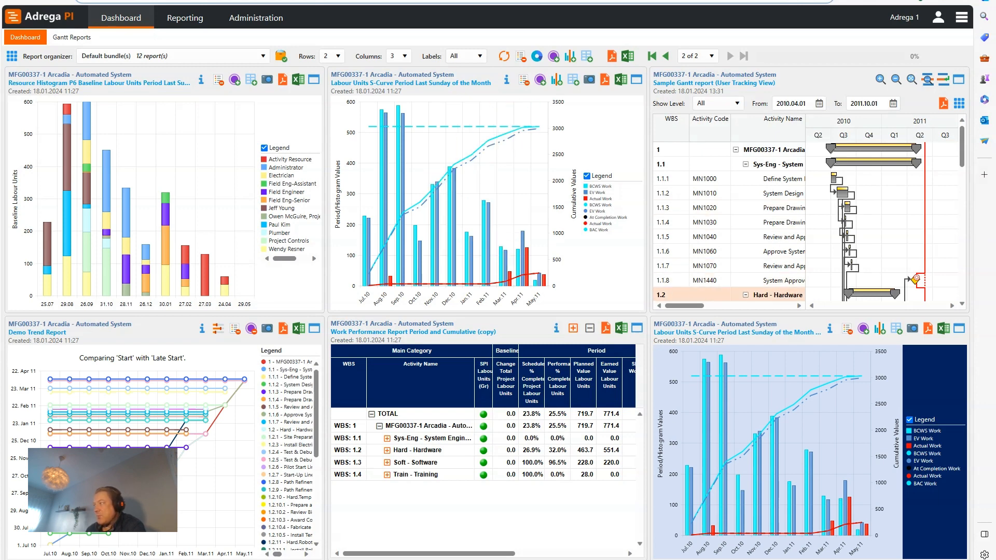
mouse_move(187, 407)
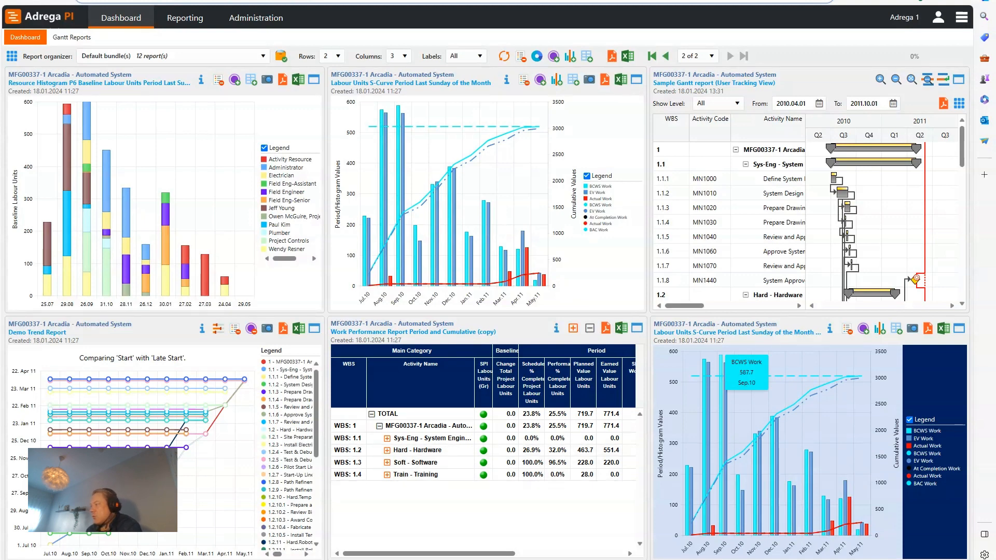
mouse_move(738, 504)
mouse_move(789, 511)
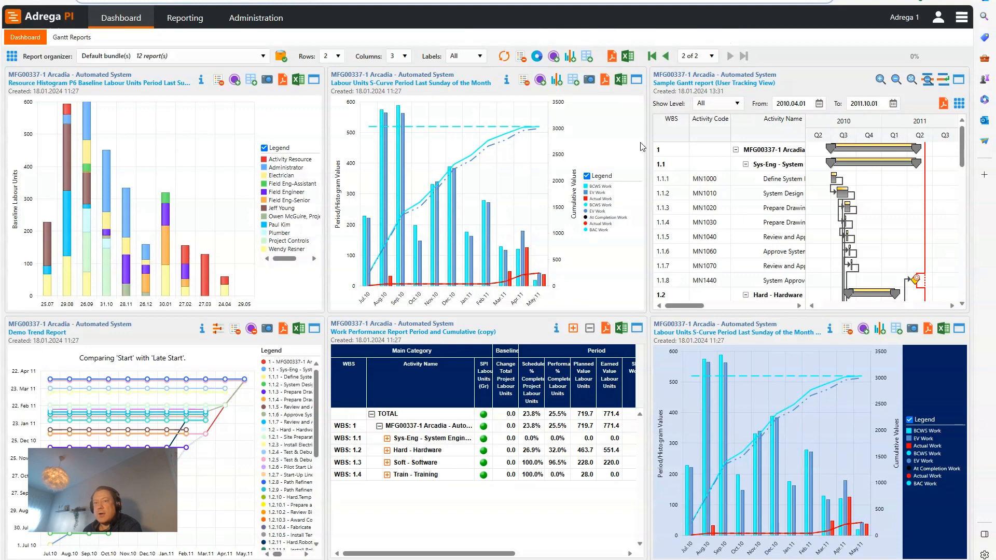
mouse_move(522, 244)
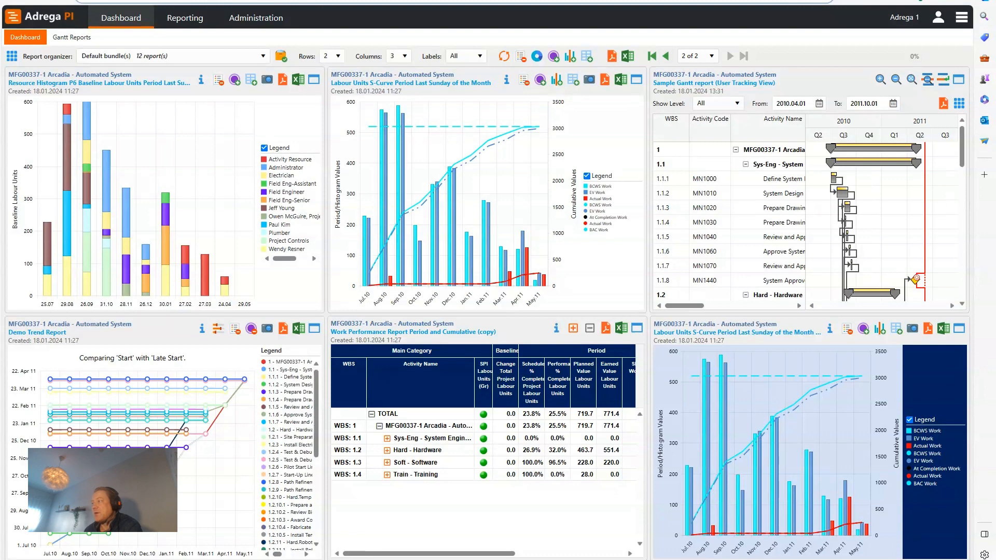
Switch the dashboard layout to two columns, to one column, and back to three columns.
left_click(404, 56)
left_click(398, 83)
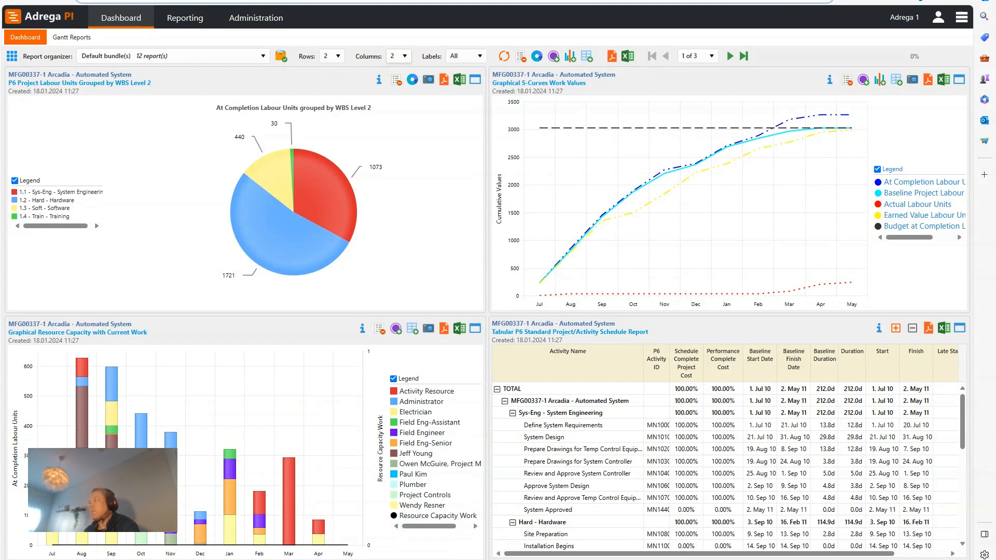
left_click(404, 56)
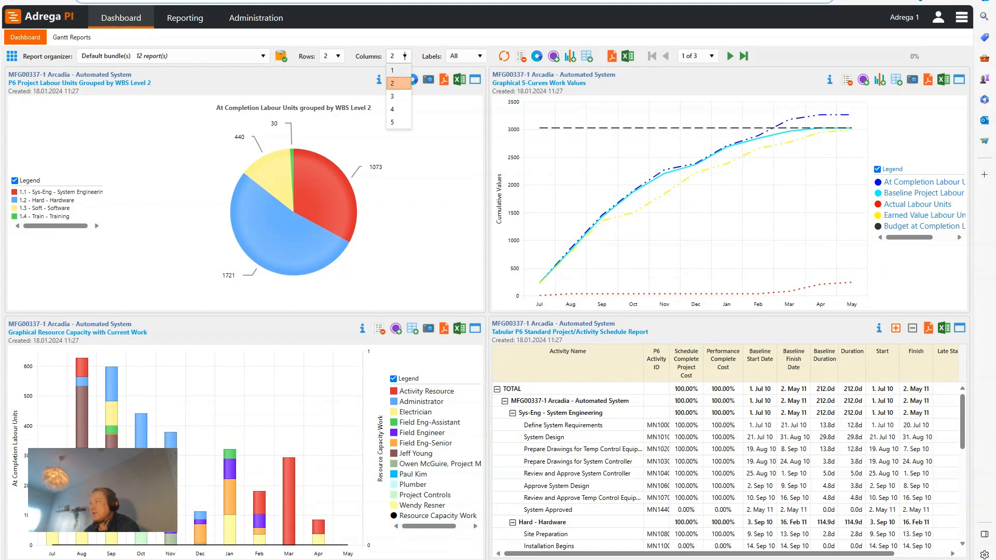
left_click(397, 70)
left_click(405, 56)
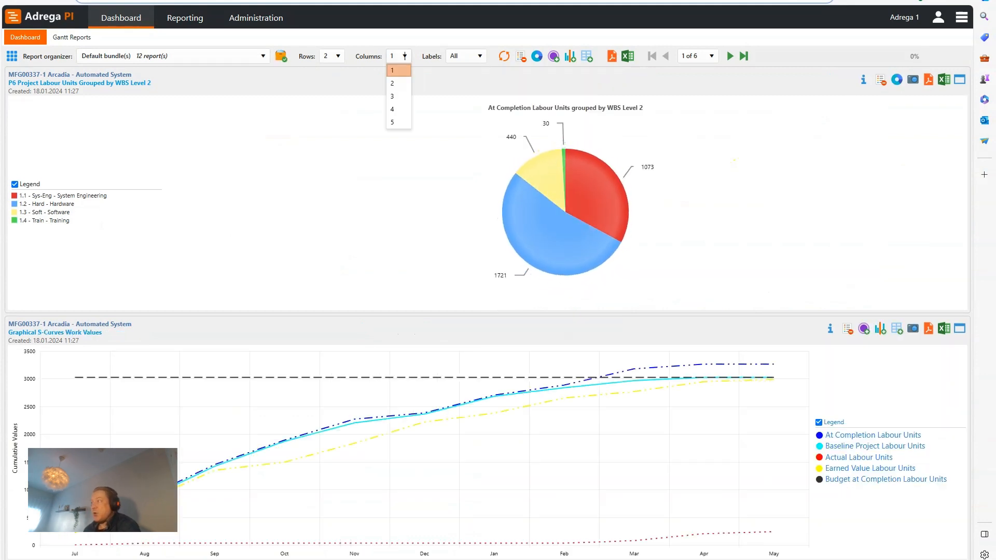
left_click(399, 96)
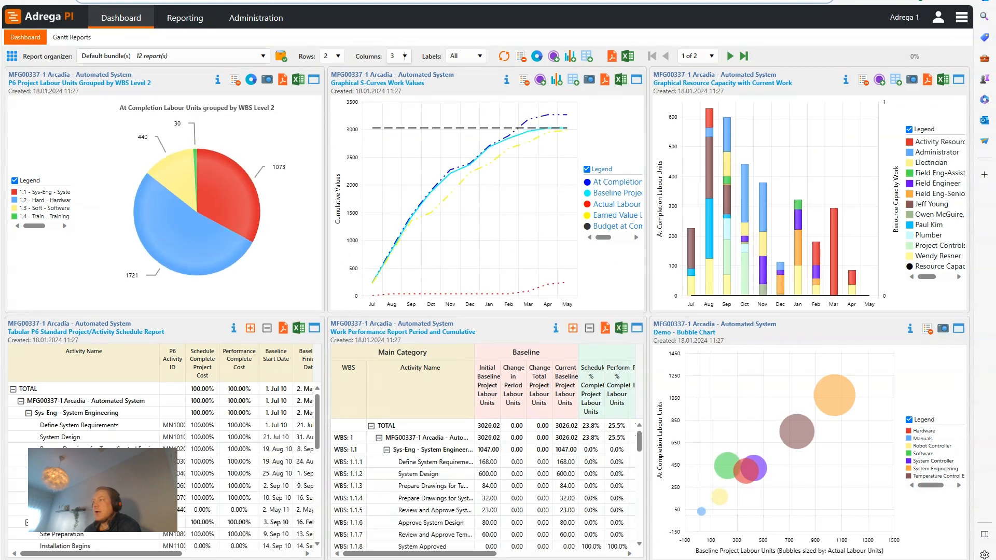
Convert the P6 Project Labour Units pie chart to a doughnut chart.
mouse_move(227, 195)
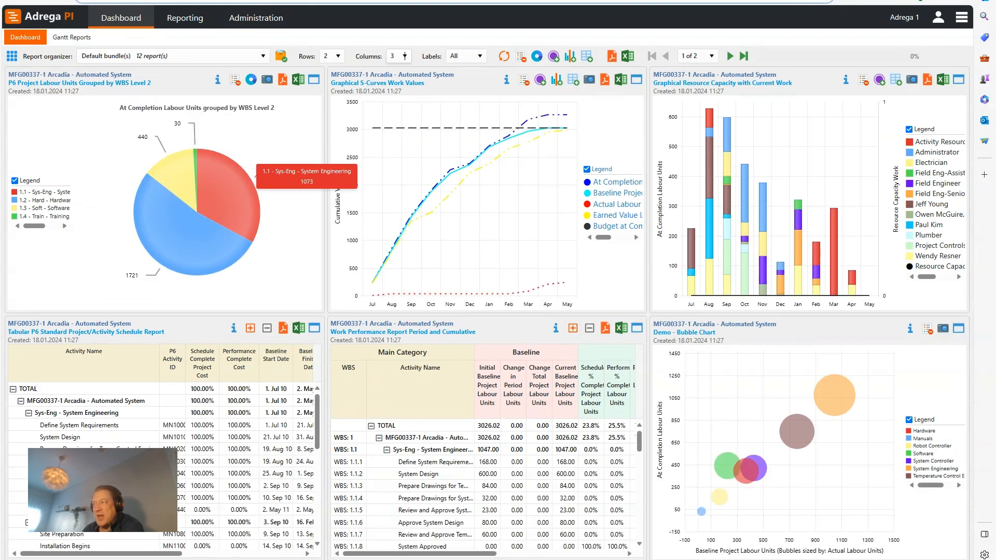
left_click(252, 80)
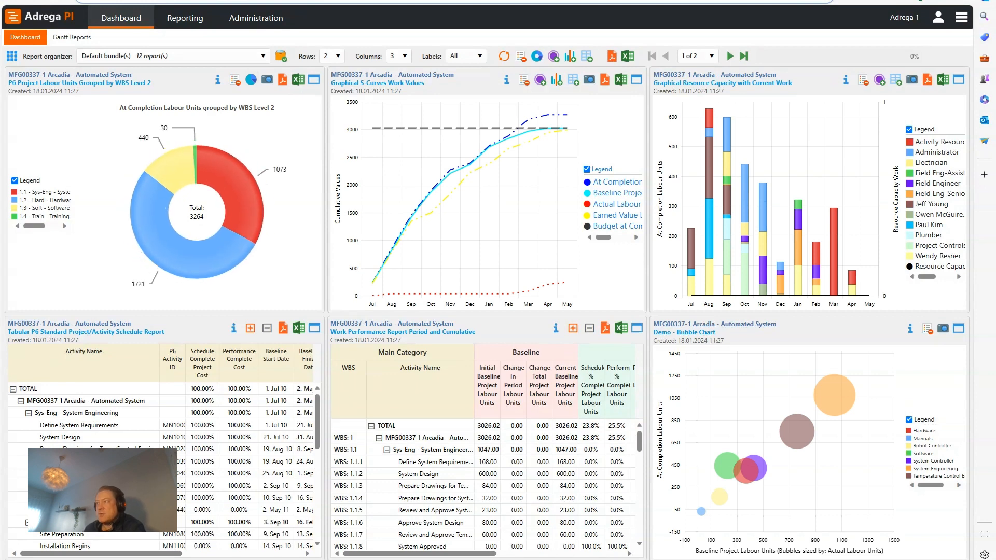
mouse_move(244, 181)
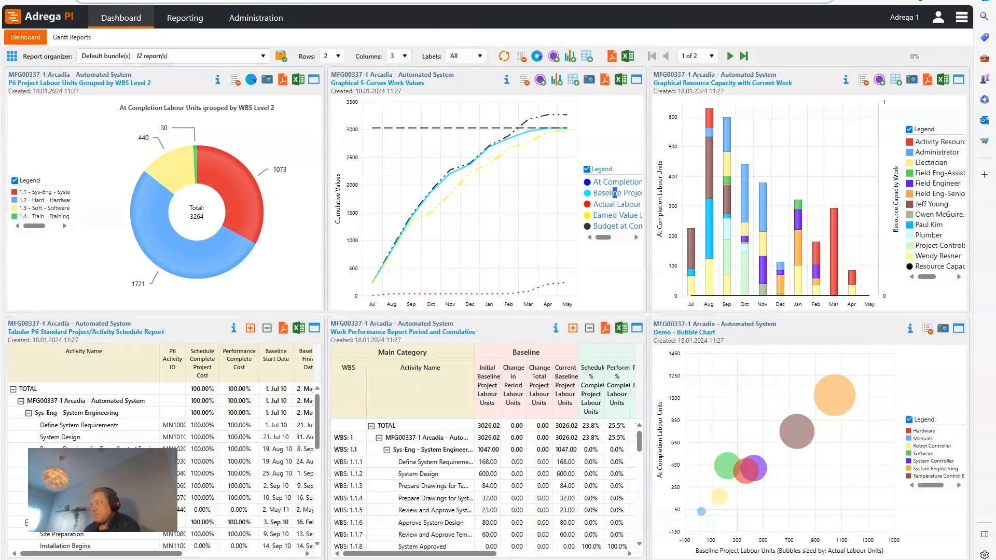
Hide the Baseline Project Labour Units curve in the S-curves chart and toggle the Electrician series off and on in the resource capacity chart.
left_click(615, 193)
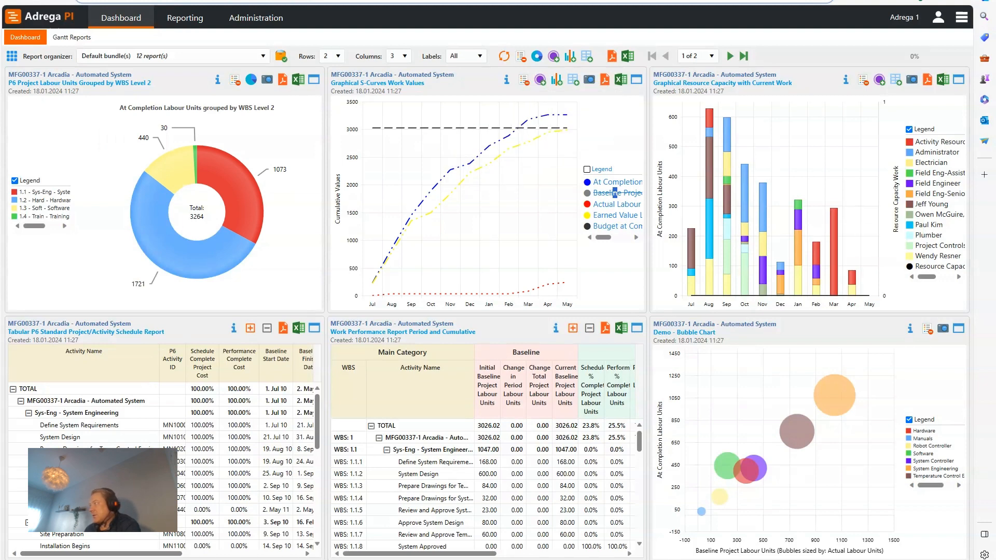
left_click(930, 163)
left_click(931, 162)
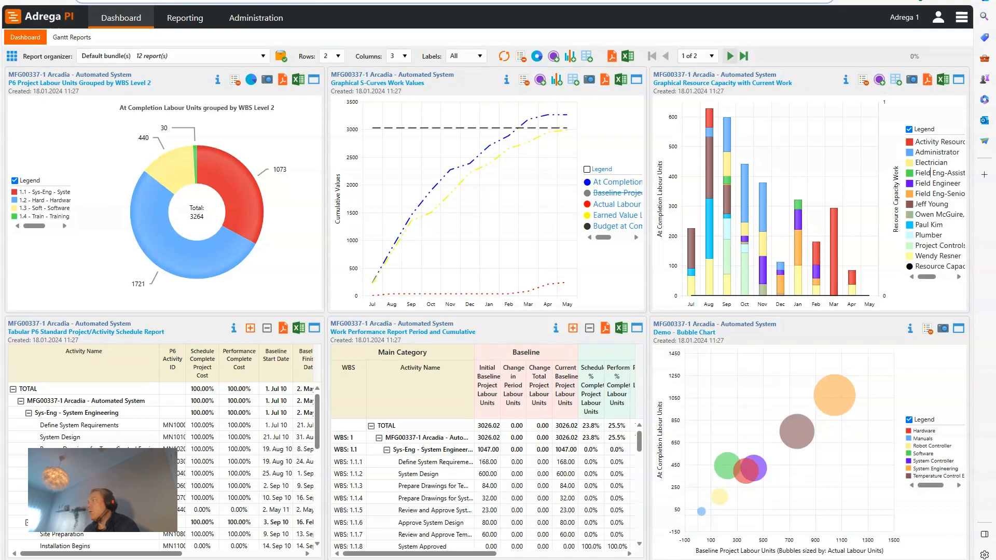
On the second dashboard page, view the Sample Gantt report enlarged with its table area widened, and the Work Performance Report copy enlarged.
left_click(730, 56)
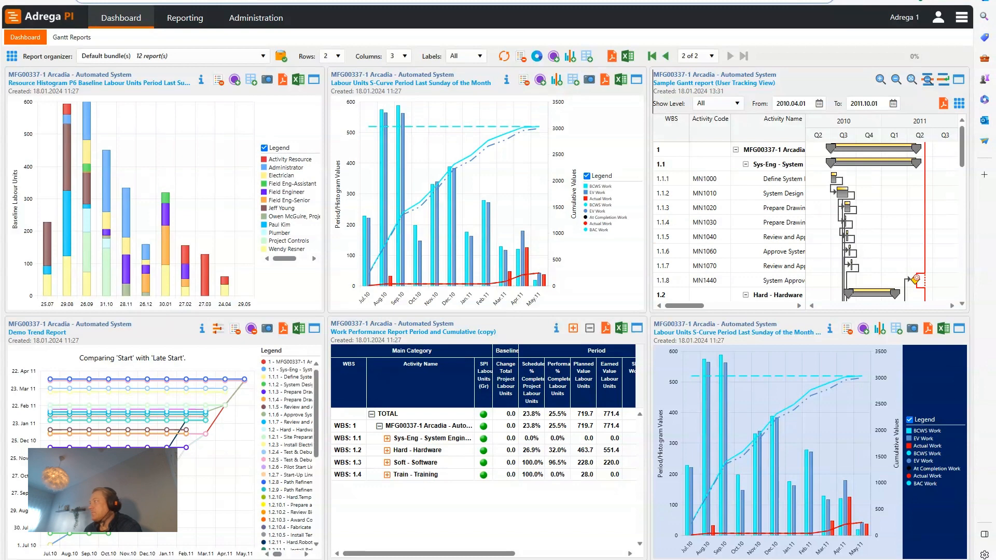
left_click(959, 80)
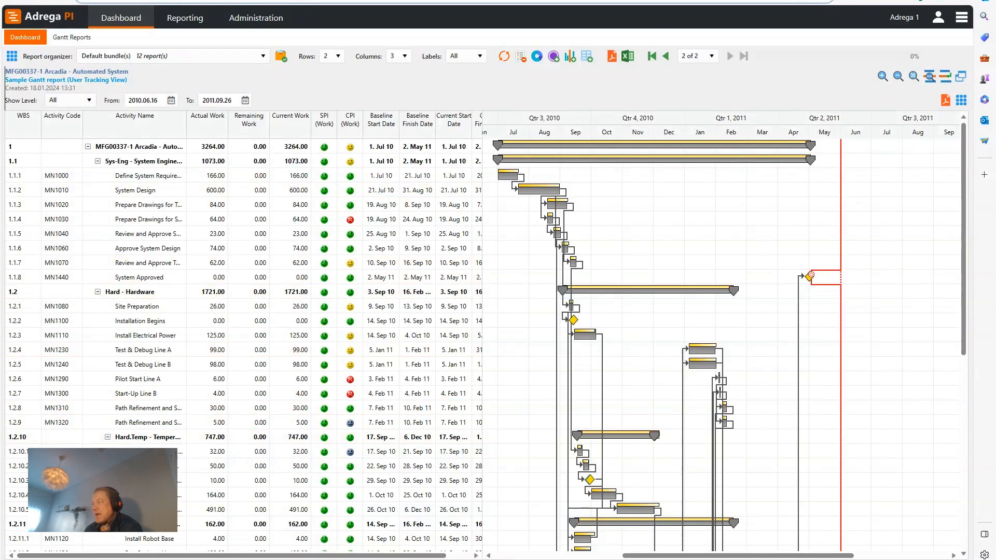
left_click_drag(483, 364, 599, 363)
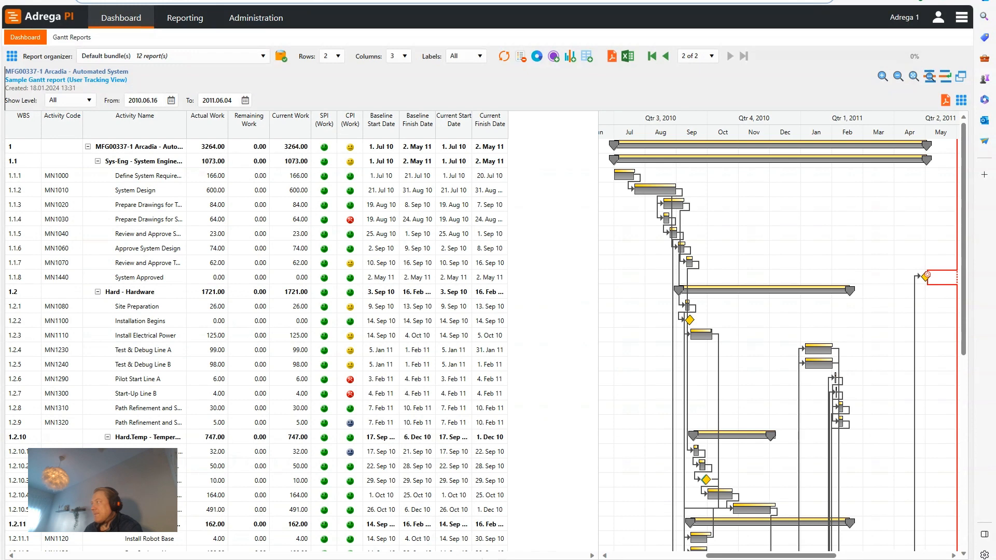
left_click(961, 77)
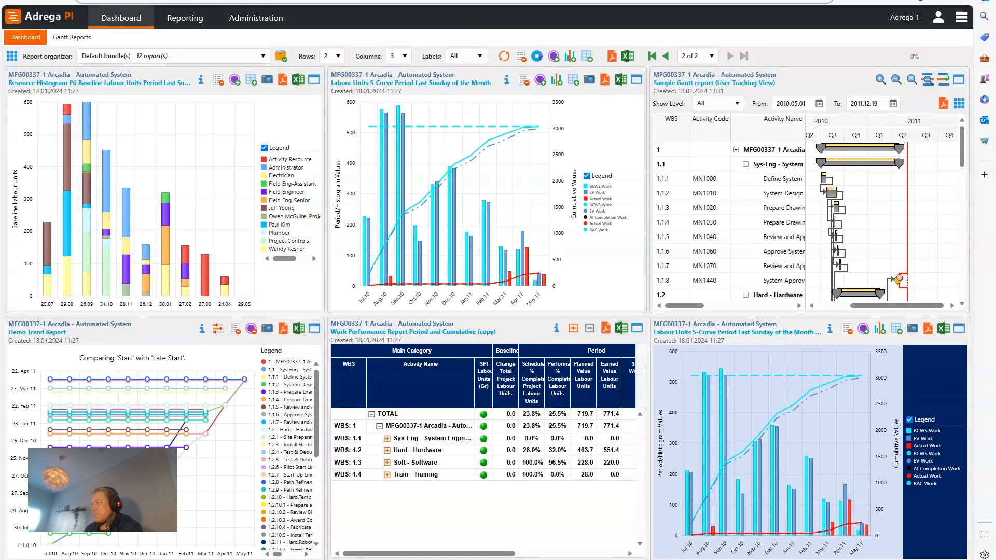
left_click(637, 328)
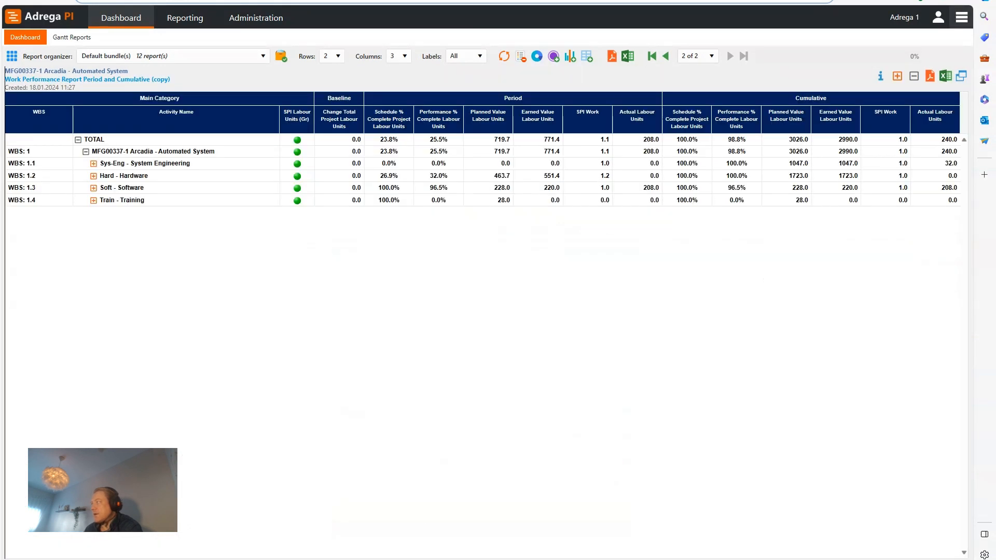
left_click(961, 76)
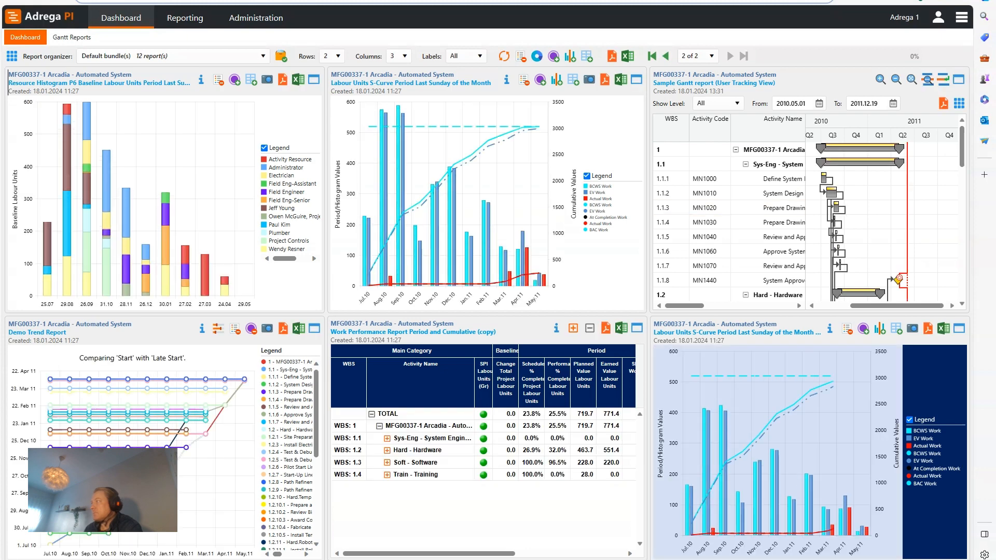
Enlarge the Sample Gantt report, export it to PDF, review and close the file, and restore the dashboard view.
left_click(959, 79)
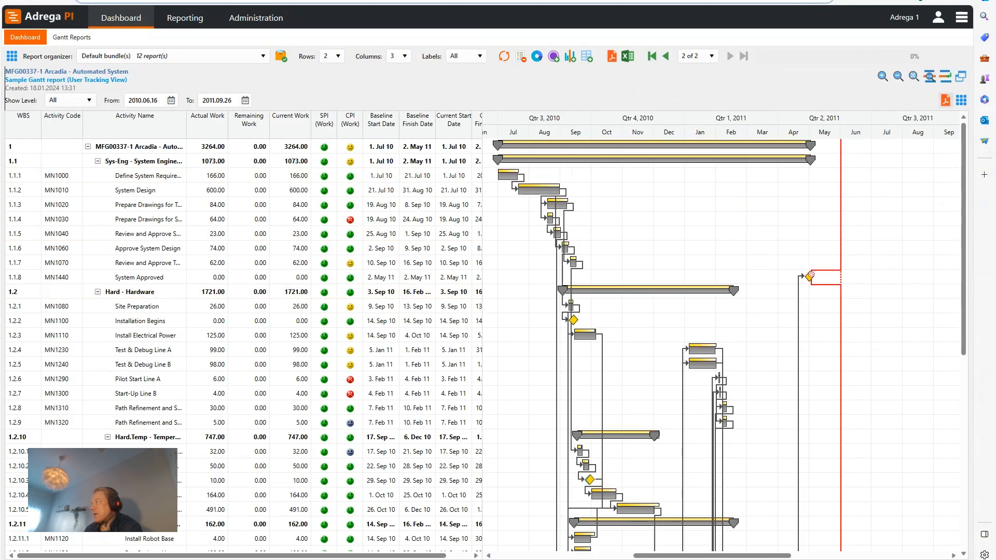
left_click(945, 100)
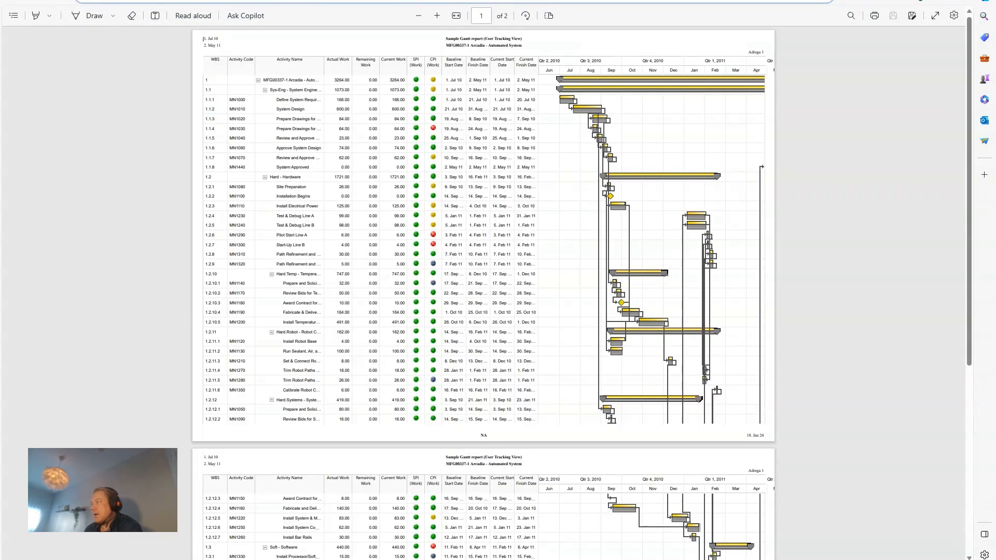
scroll(484, 293, "down", 5)
key("ctrl+w")
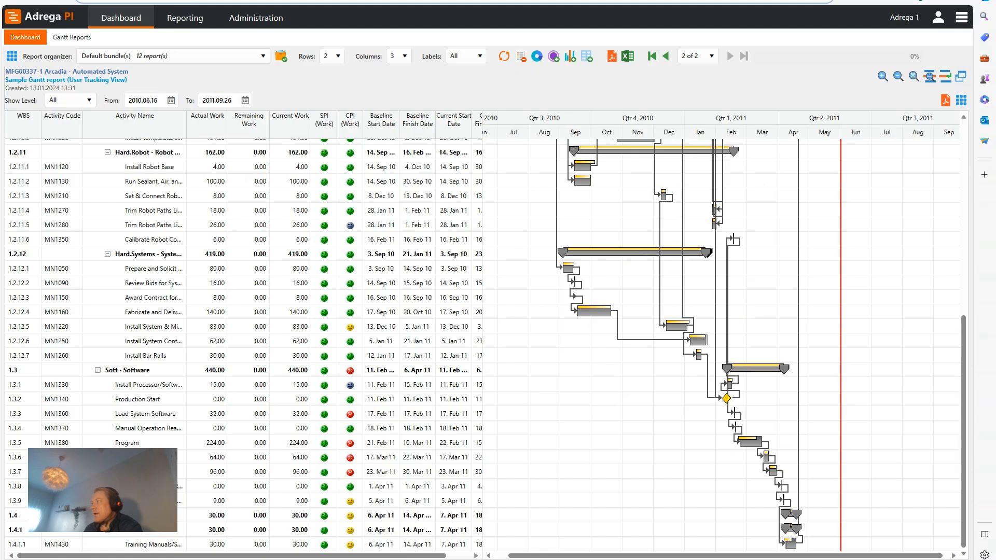
left_click(961, 76)
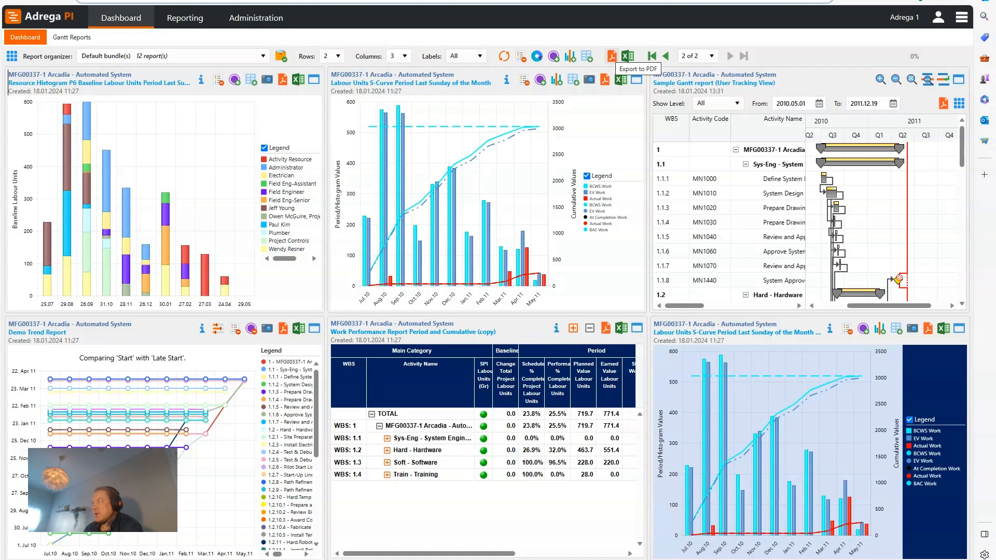
Export all dashboard reports to one PDF and look through its pages.
left_click(628, 55)
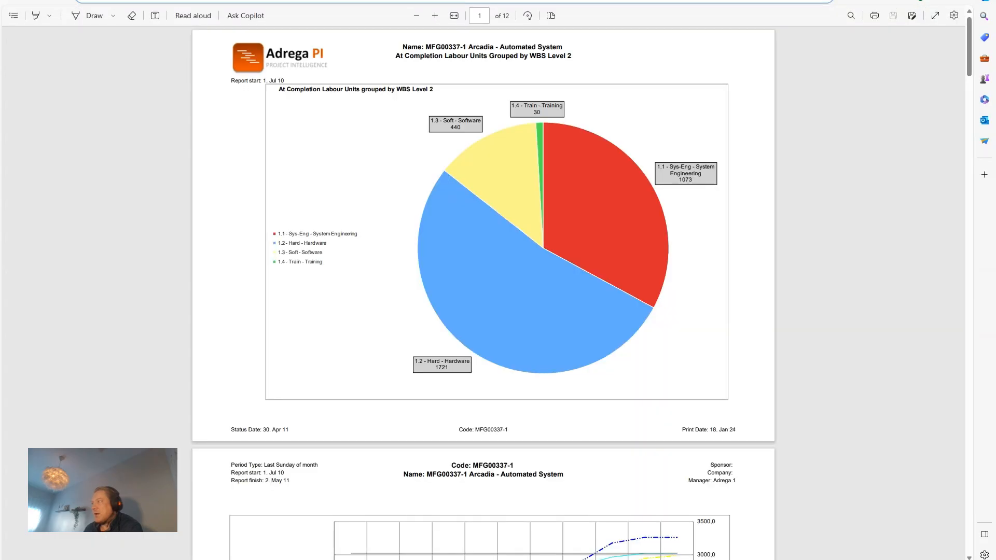
scroll(483, 293, "down", 20)
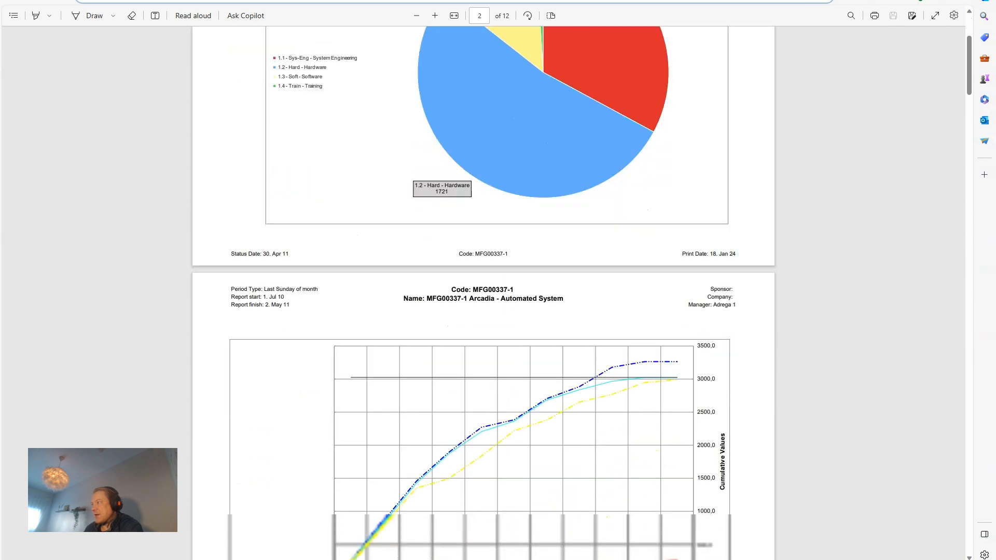
scroll(484, 293, "down", 20)
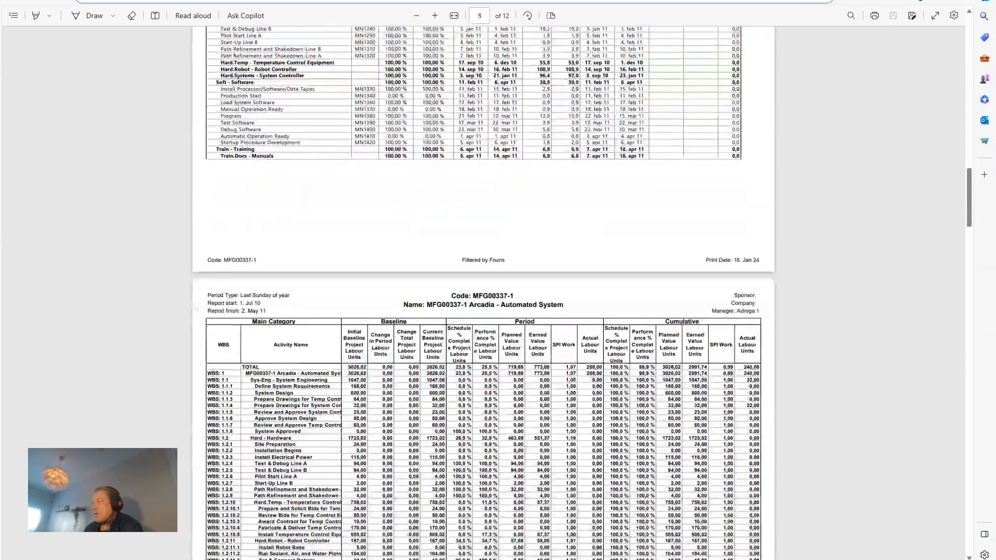
scroll(483, 294, "up", 20)
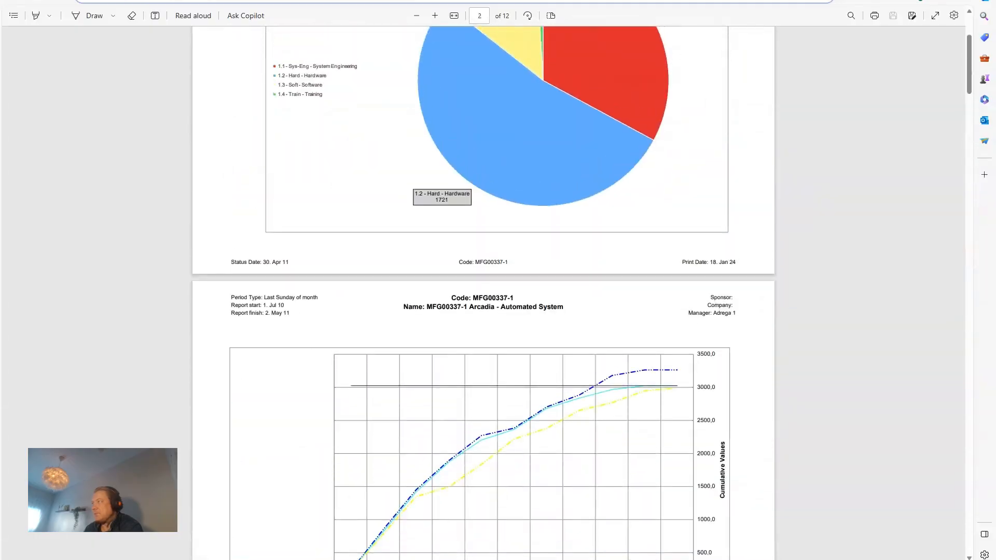
Close the exported PDF and open the Adrega PI desktop client from the web dashboard in a maximised window.
key("ctrl+w")
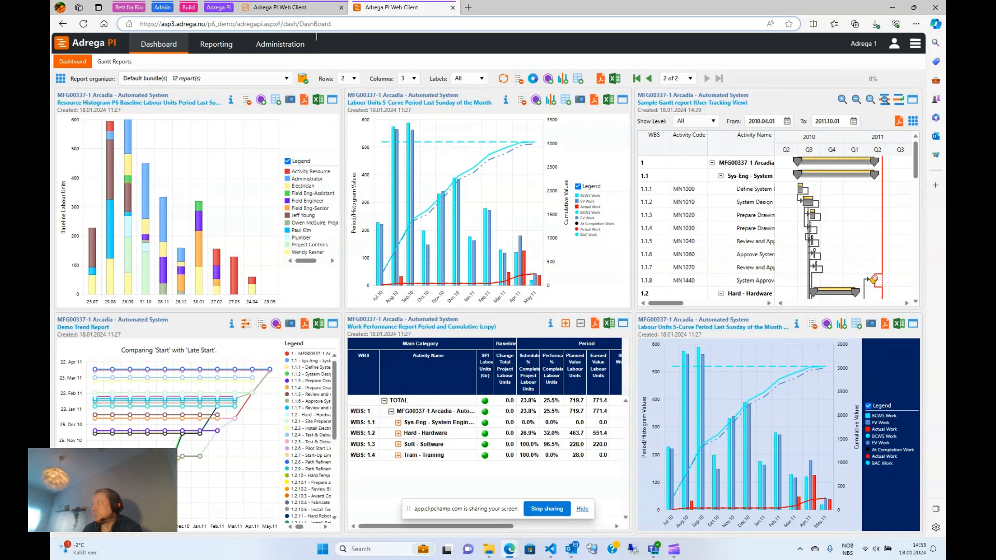
left_click(916, 44)
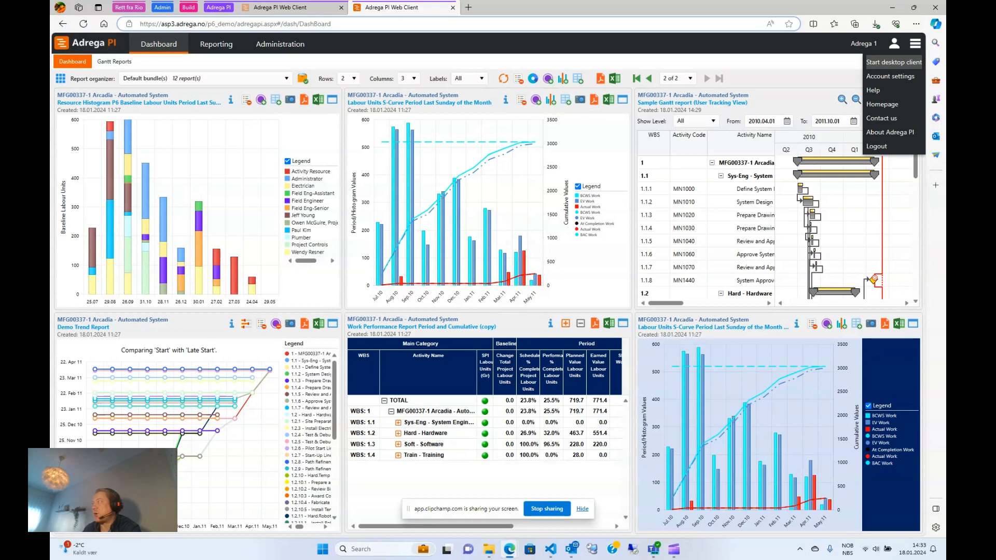
left_click(893, 62)
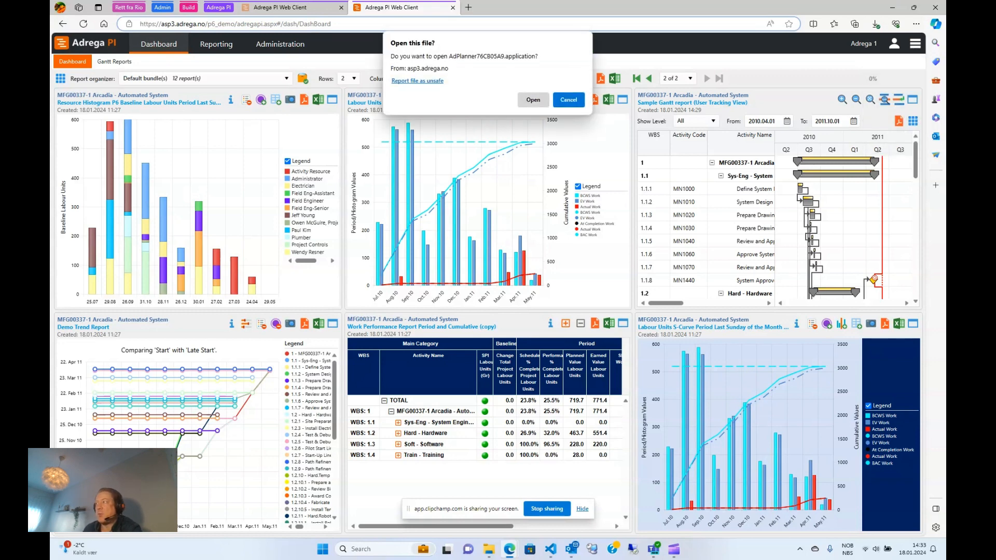
left_click(533, 100)
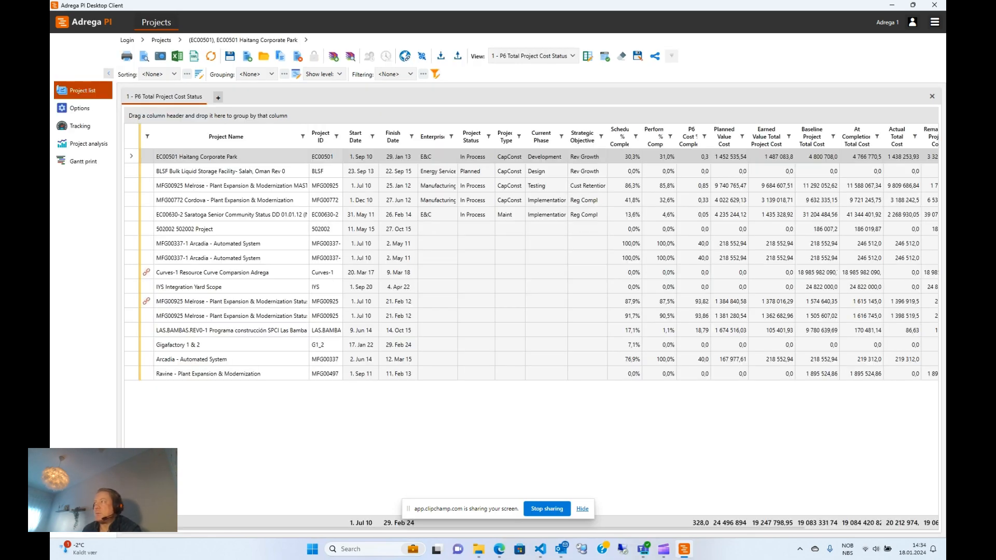
left_click_drag(519, 5, 501, 85)
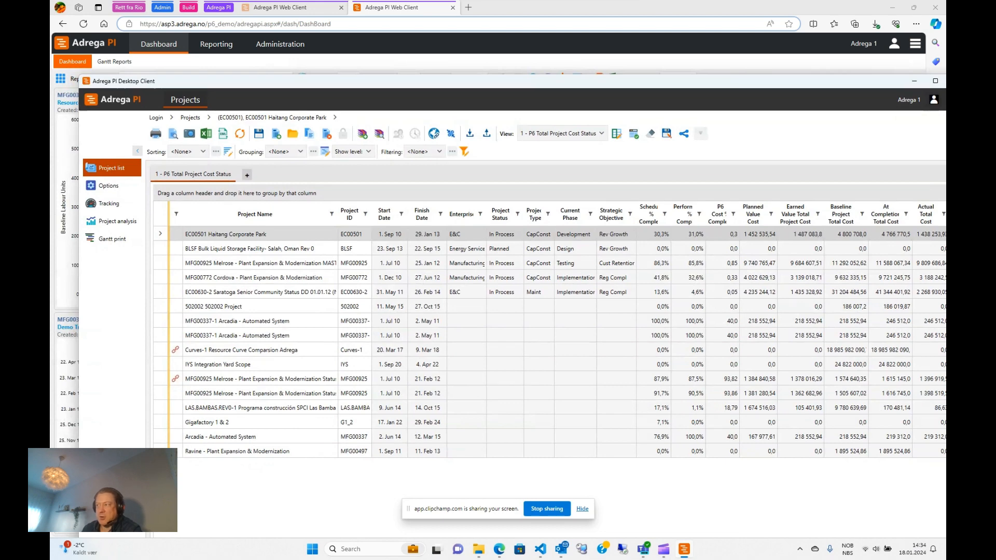
double_click(501, 81)
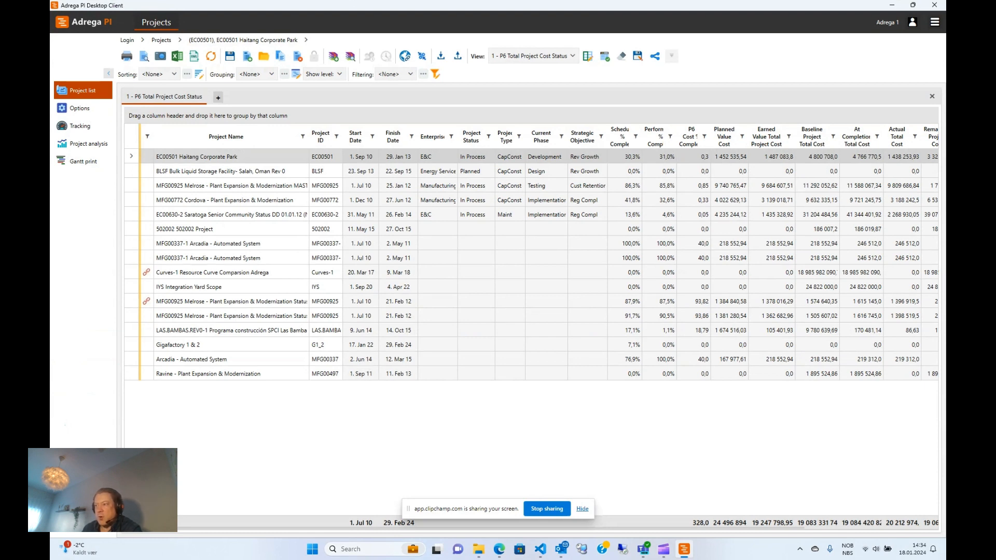
Start a project import from file that creates a new project using a Primavera P6 XML or ZIP file.
left_click(438, 374)
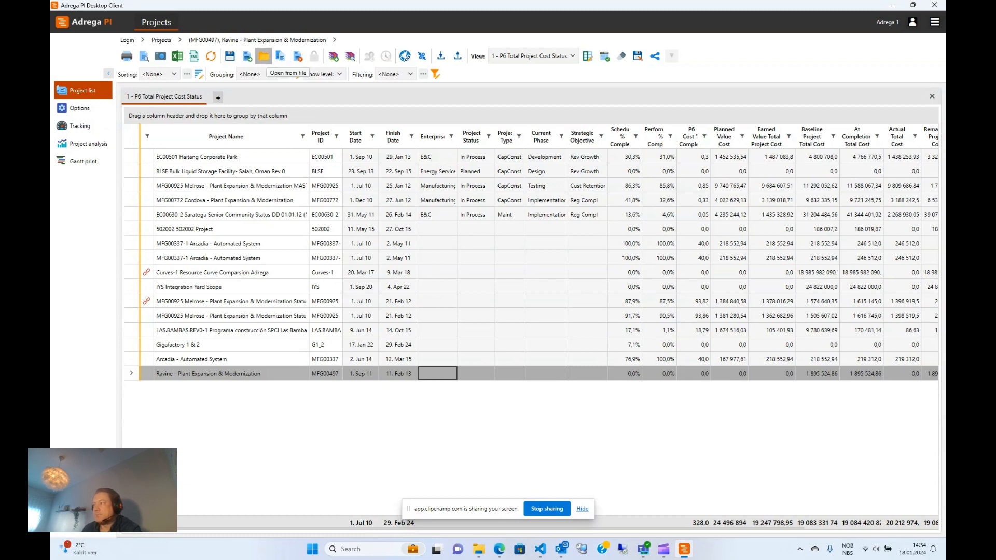
left_click(264, 56)
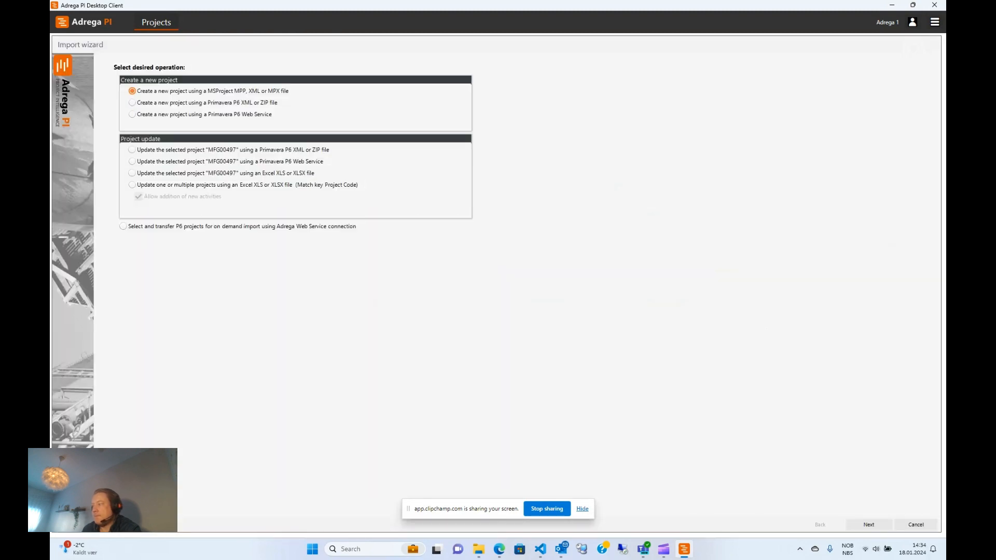
left_click(582, 509)
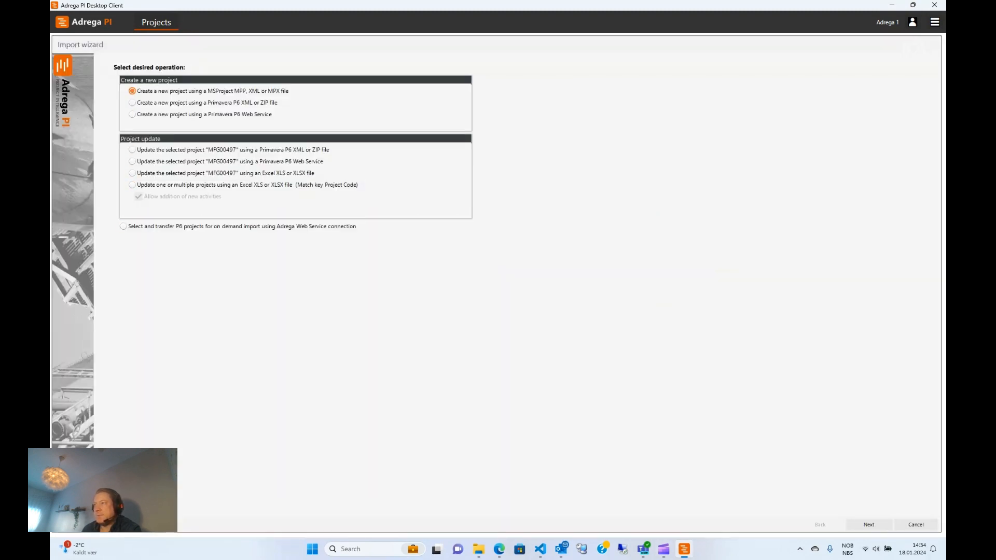
left_click(133, 102)
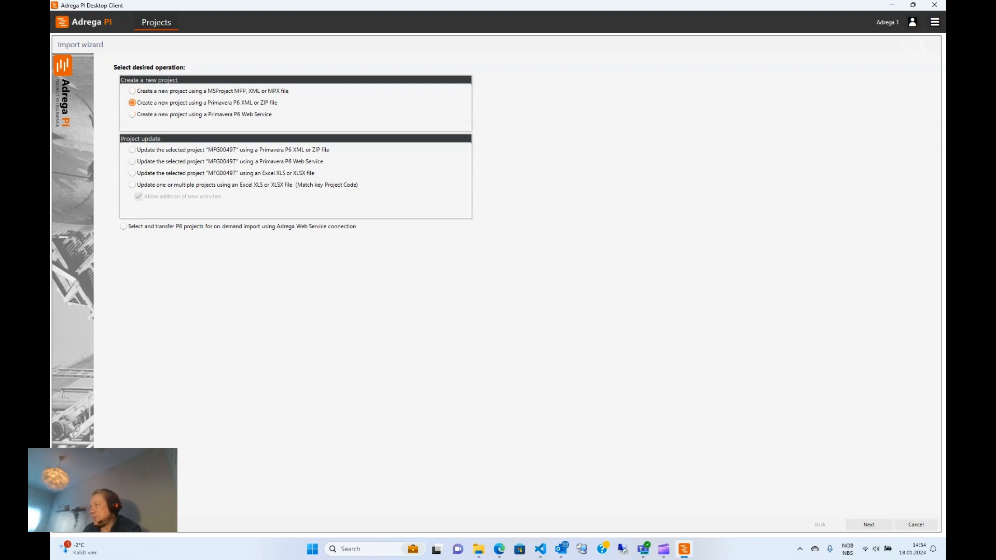
left_click(869, 525)
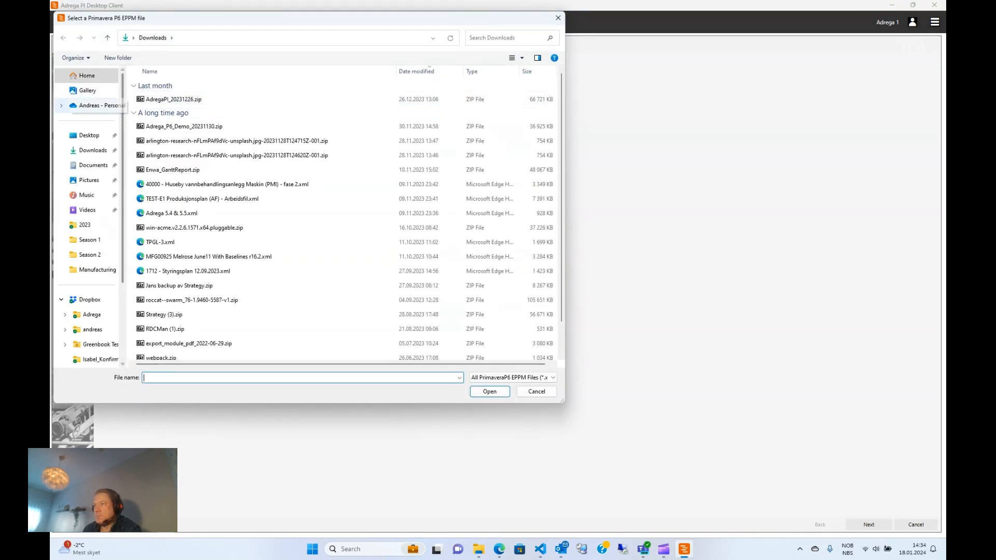
Open melrosewithbaselineandoriginal.xml from C:\Adrega\ImportFiles\P6\P6-Examples\Manufacturing as the import file.
key("alt+d")
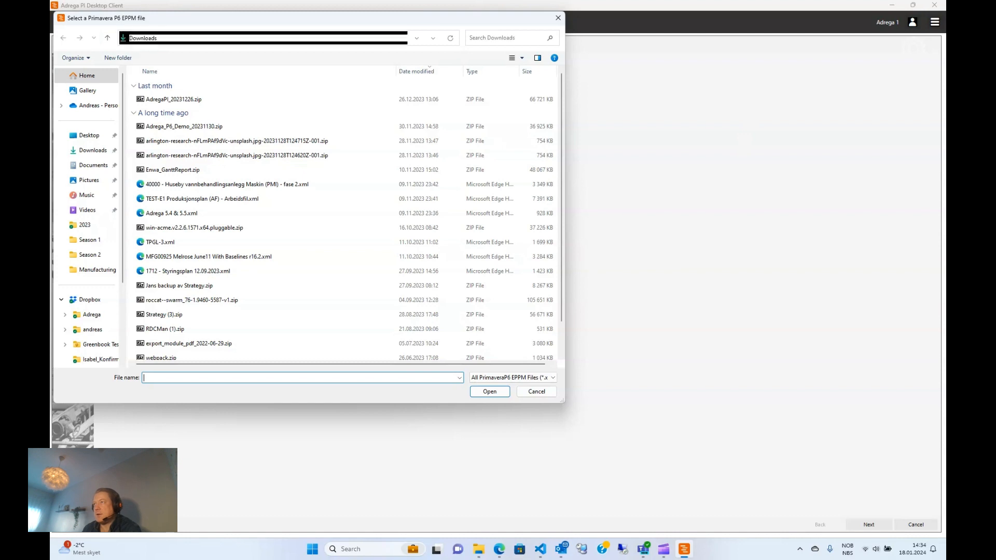
type("c:\\adrega")
key("Return")
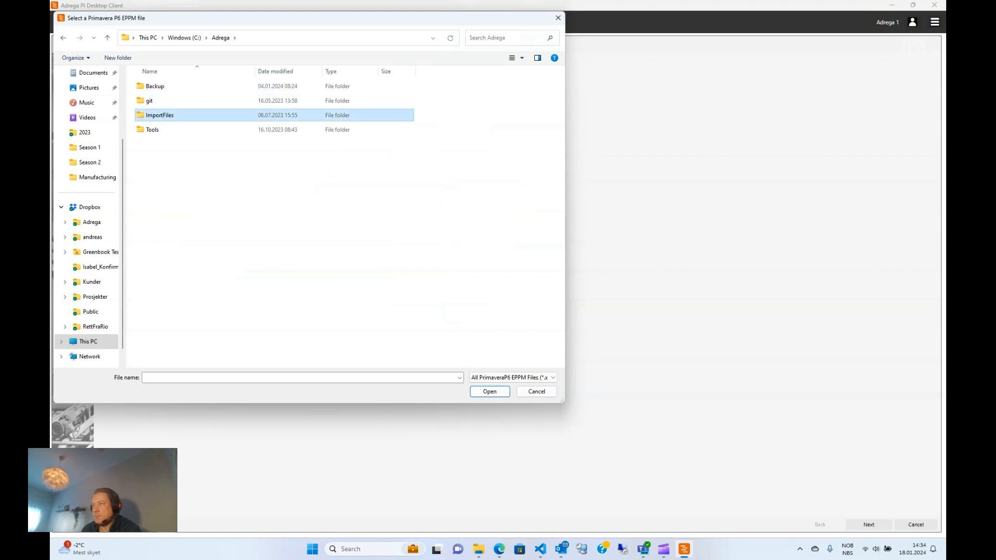
double_click(158, 116)
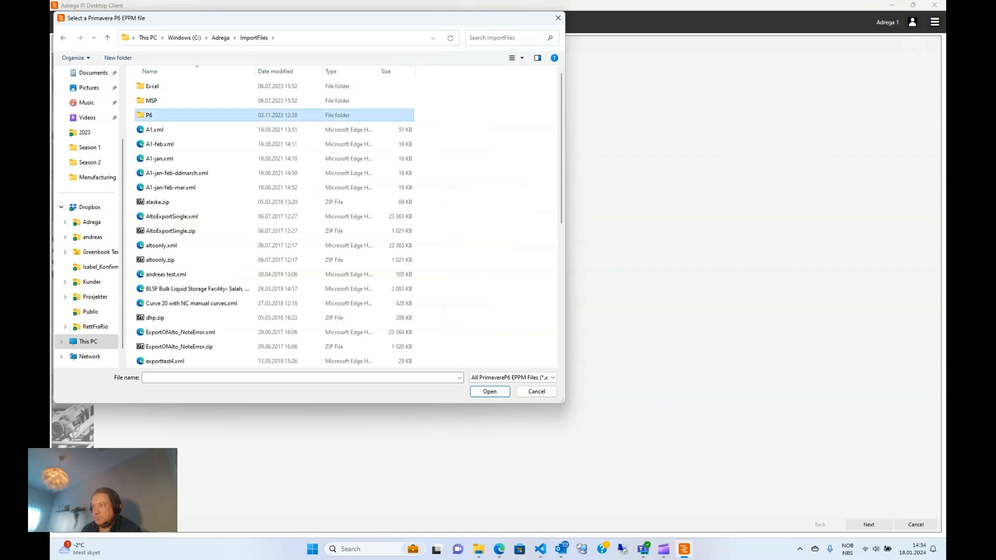
double_click(156, 115)
double_click(161, 144)
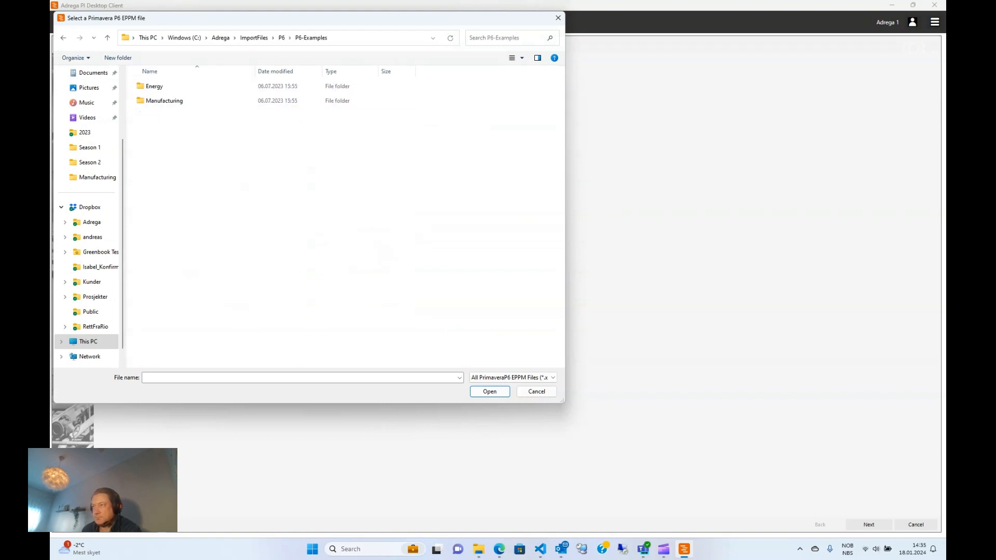
double_click(164, 101)
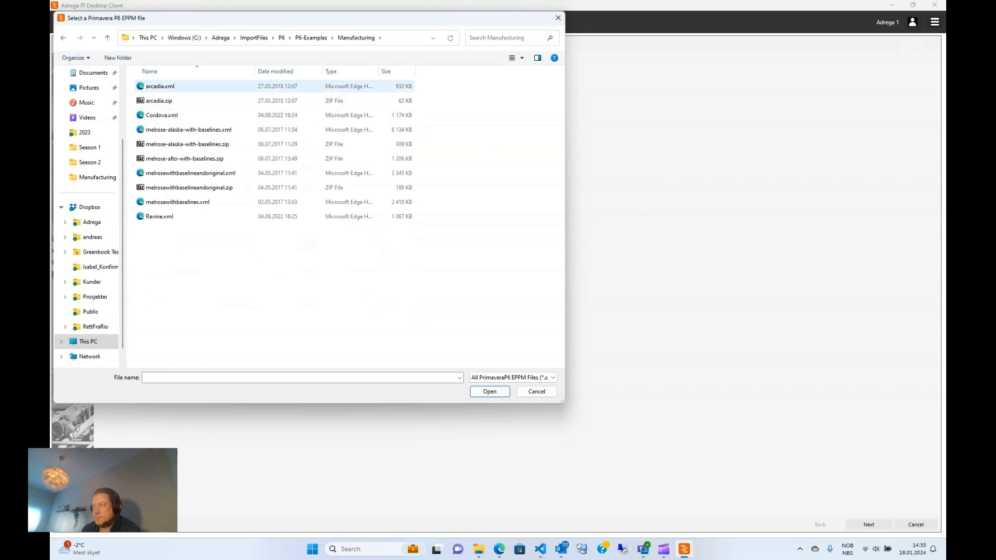
left_click(190, 173)
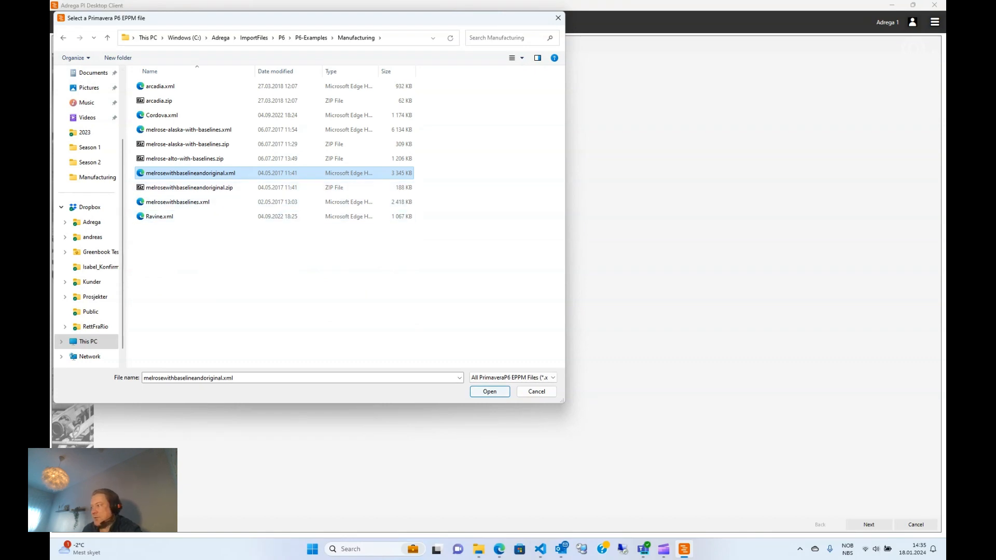
key("Return")
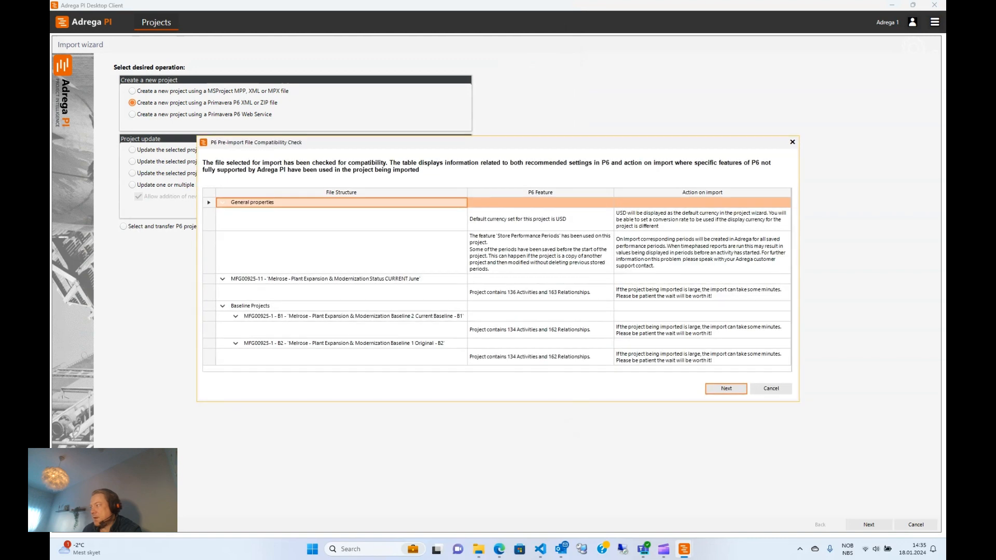
Accept the compatibility check and default import configuration, using MFG00925-1 - B1 as Baseline and MFG00925-1 - B2 as Original.
key("Return")
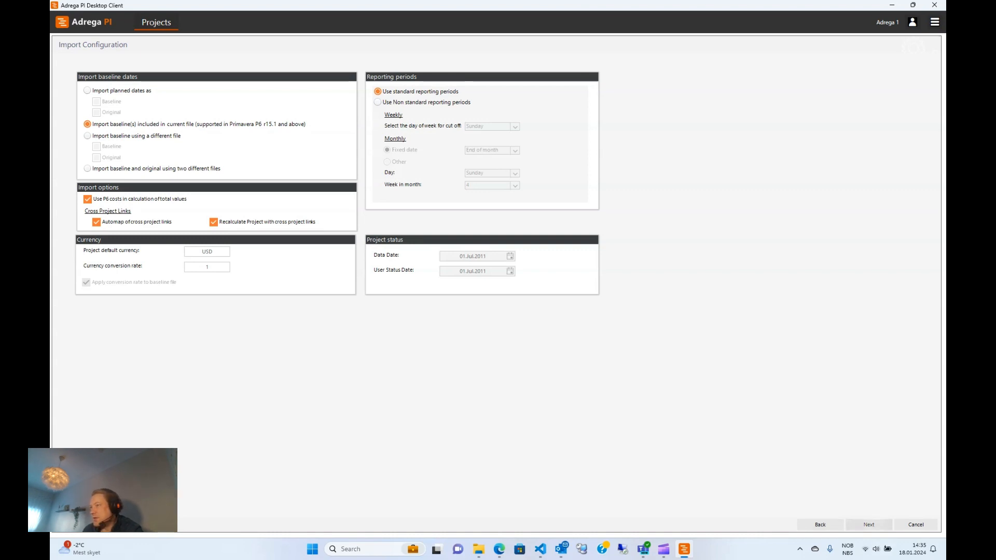
key("Return")
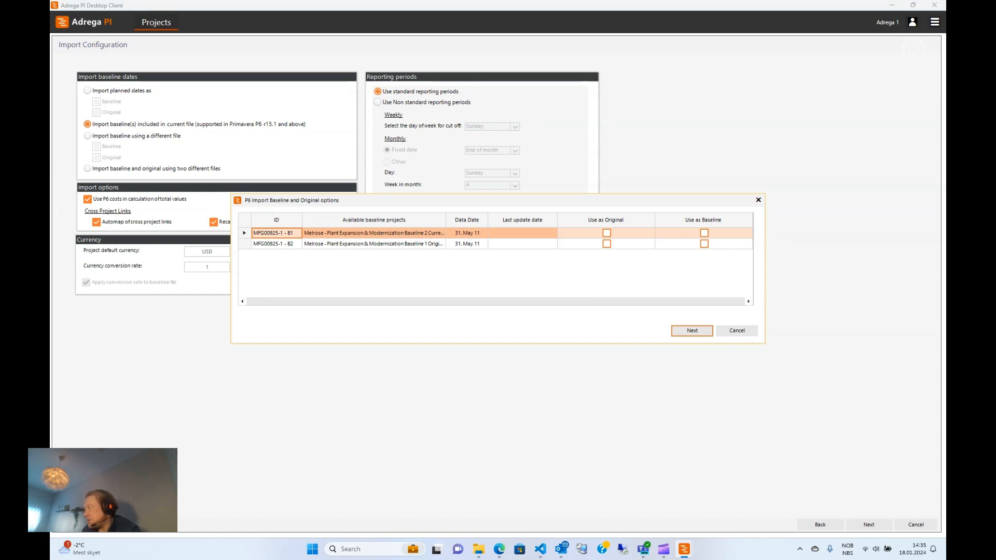
left_click(704, 233)
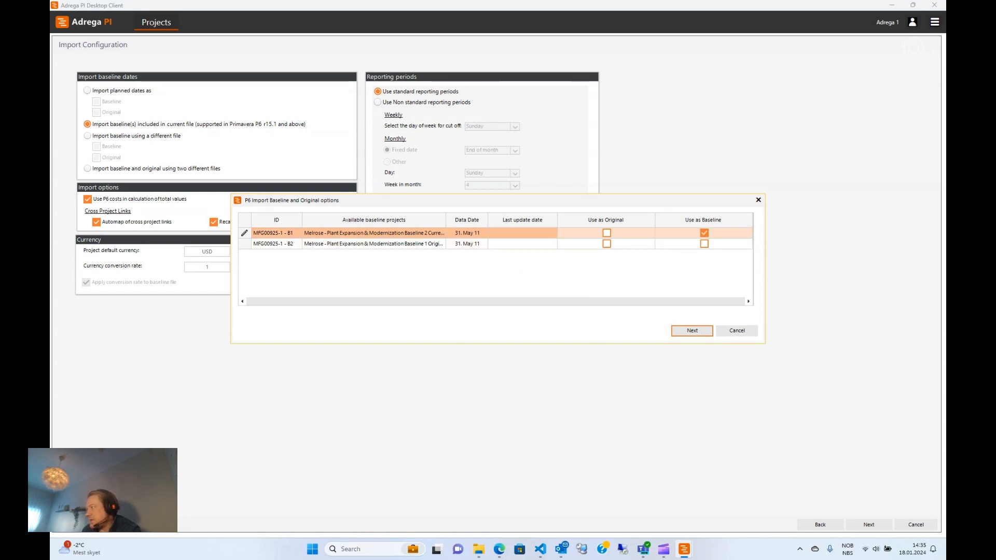
left_click(607, 244)
left_click(692, 331)
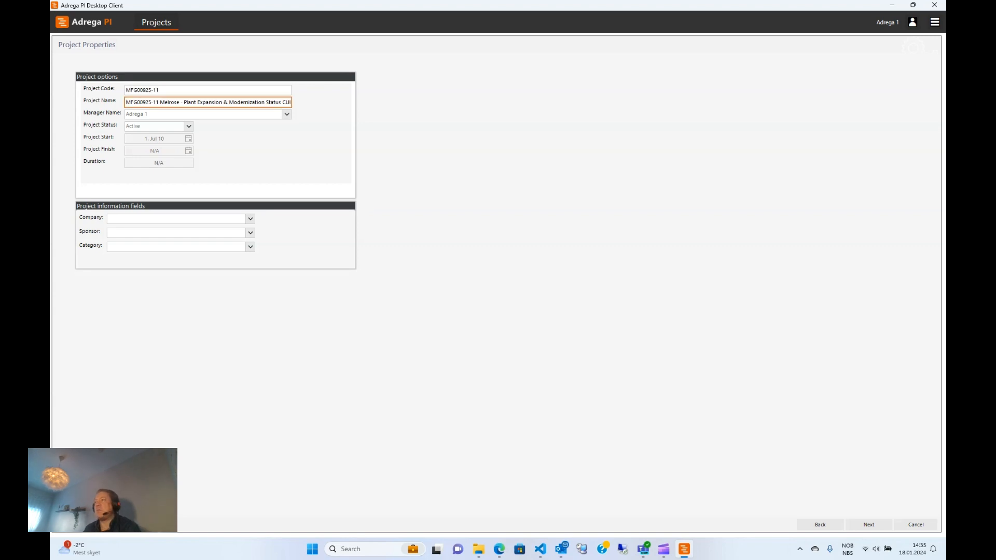
Prefix the project name with "delete", complete the import, and select the imported project in the project list.
type("delete")
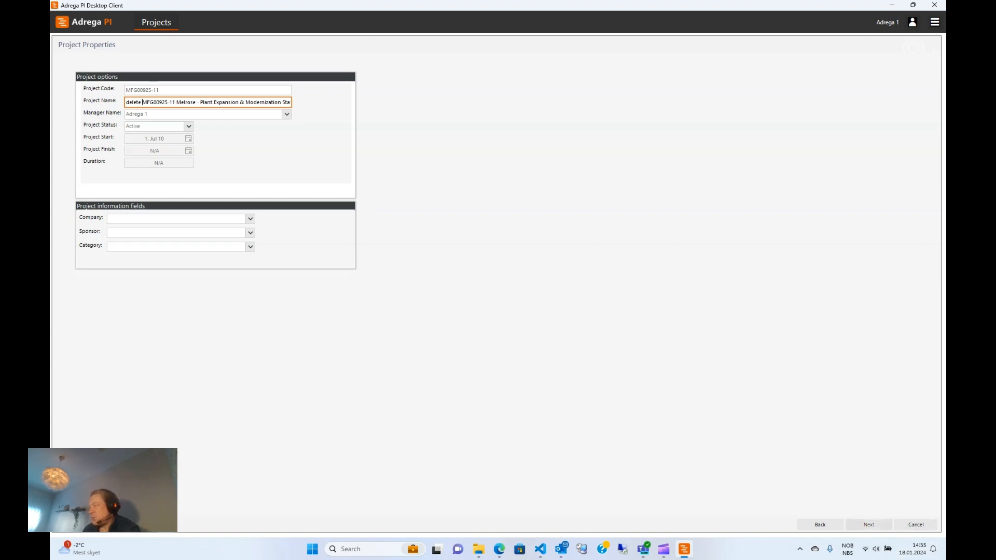
left_click(869, 525)
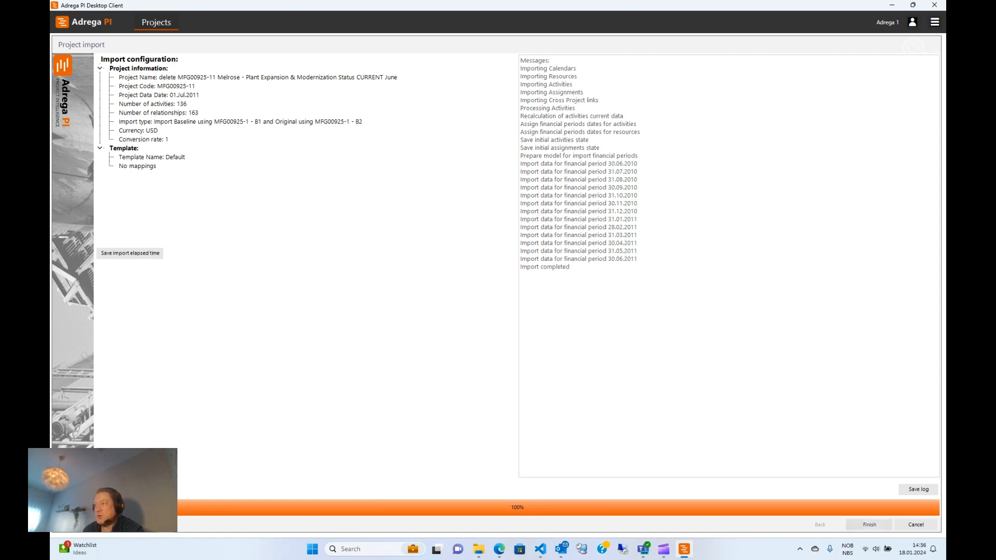
left_click(870, 525)
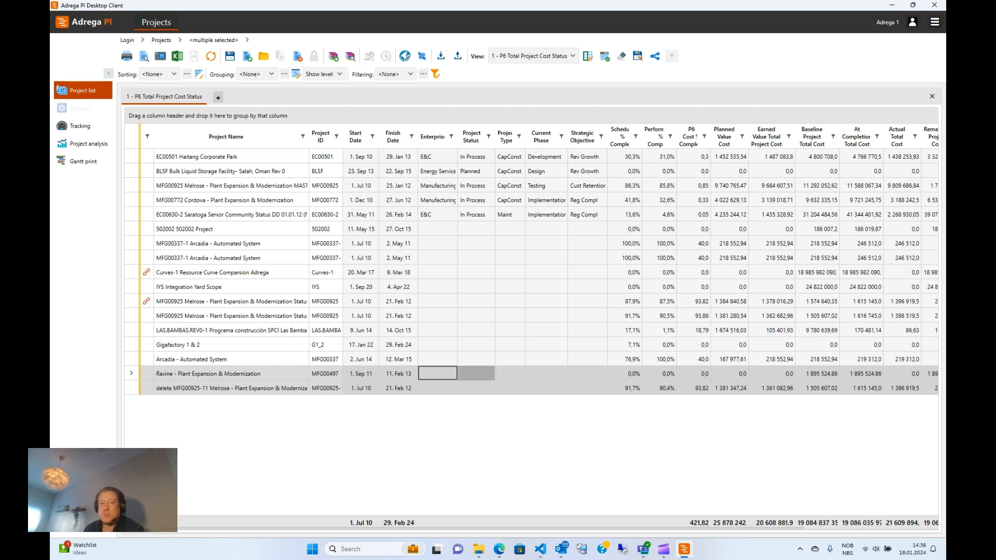
left_click(546, 388)
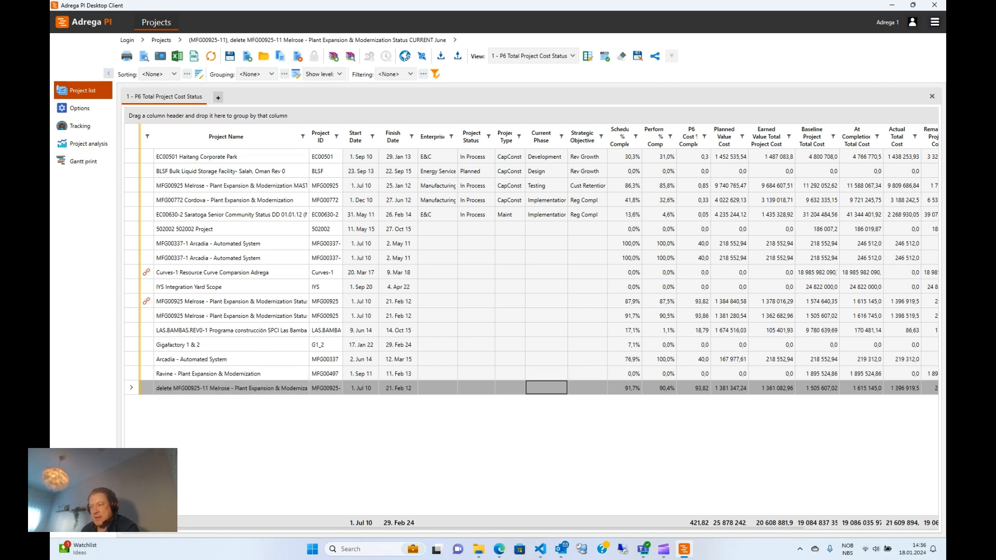
left_click(399, 388)
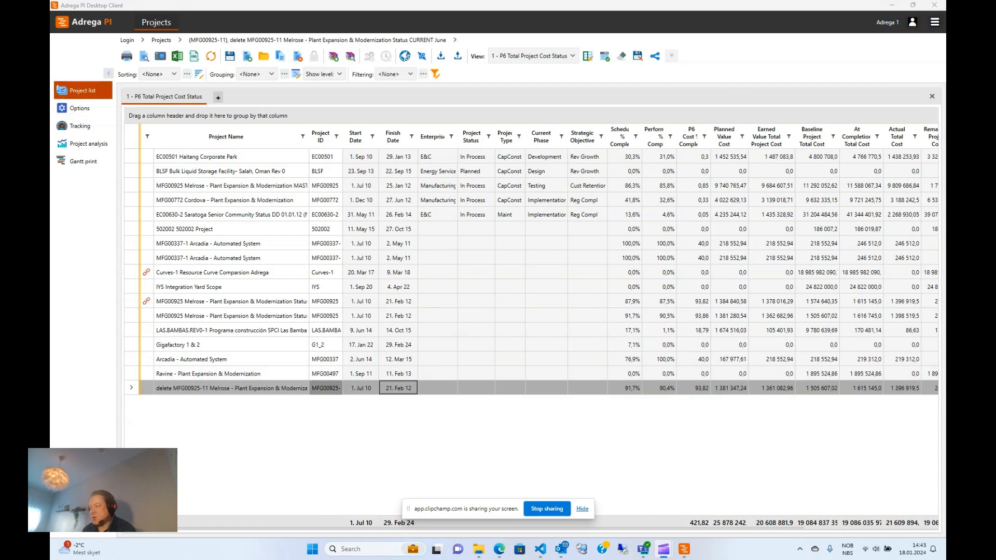
Switch to the Adrega PI web client in Edge and select the imported "delete MFG00925-11 Melrose" project for reporting.
mouse_move(499, 549)
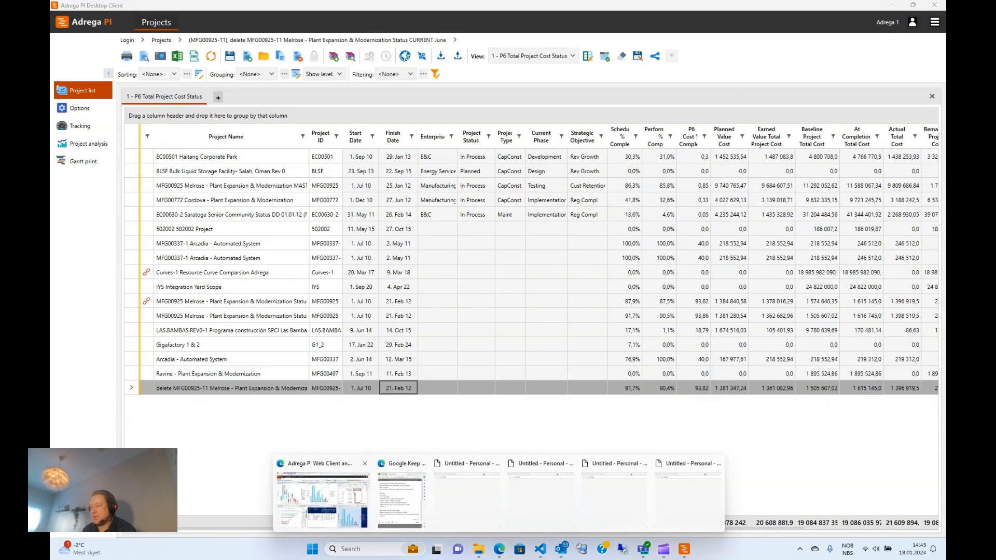
left_click(324, 495)
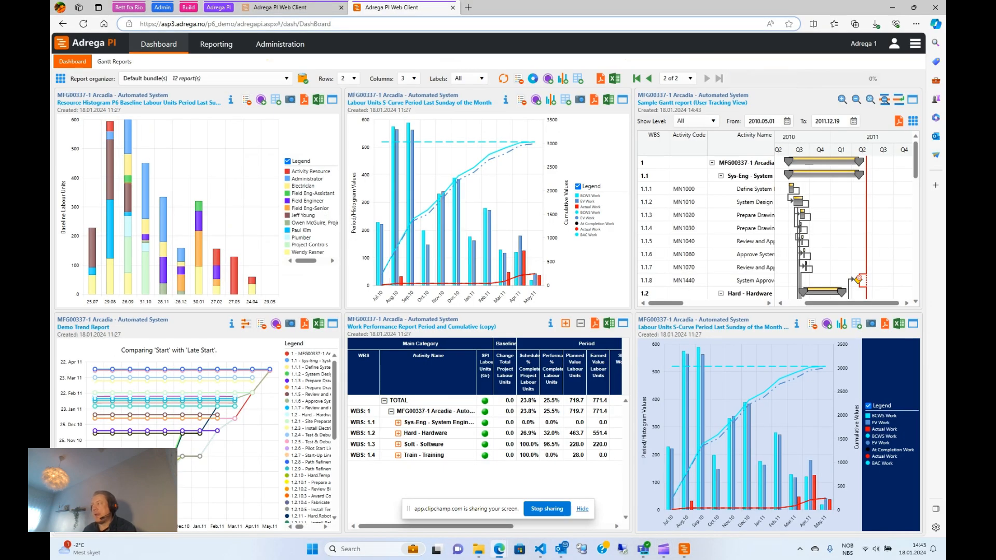
left_click(213, 43)
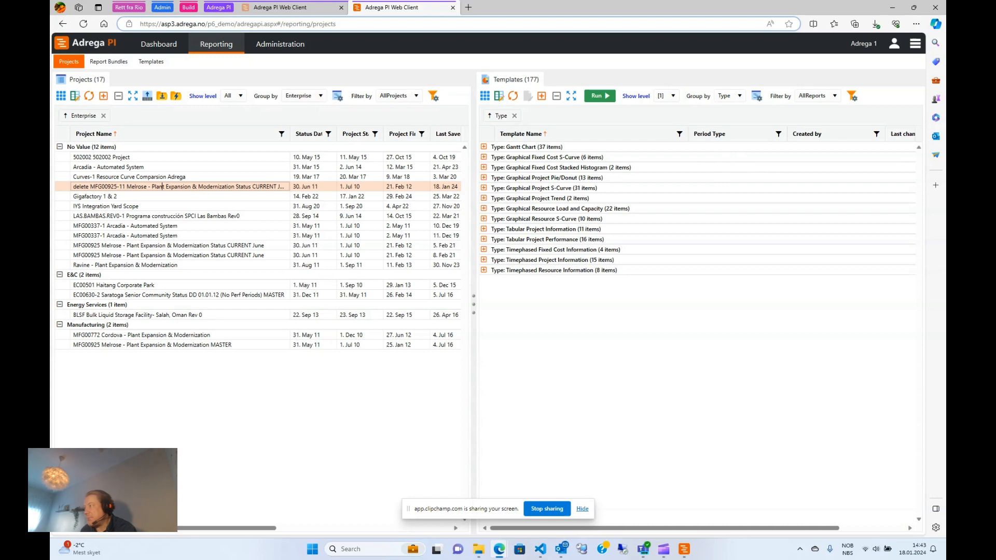
Select the report templates Labour Units S-Curve Period Monthly (Dashboard) and Labour Units Cummulative Performance Report Grouped by WBS.
left_click(483, 188)
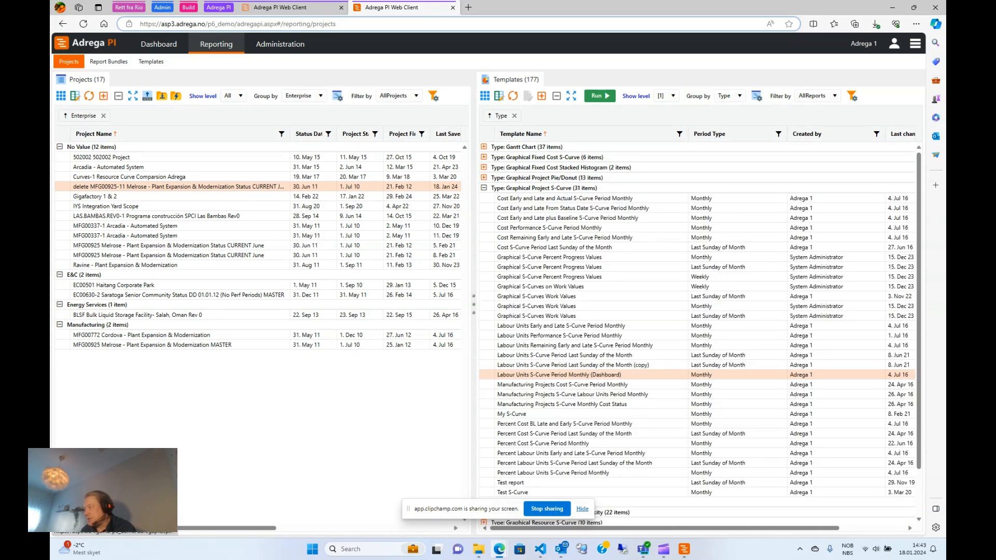
left_click(546, 375)
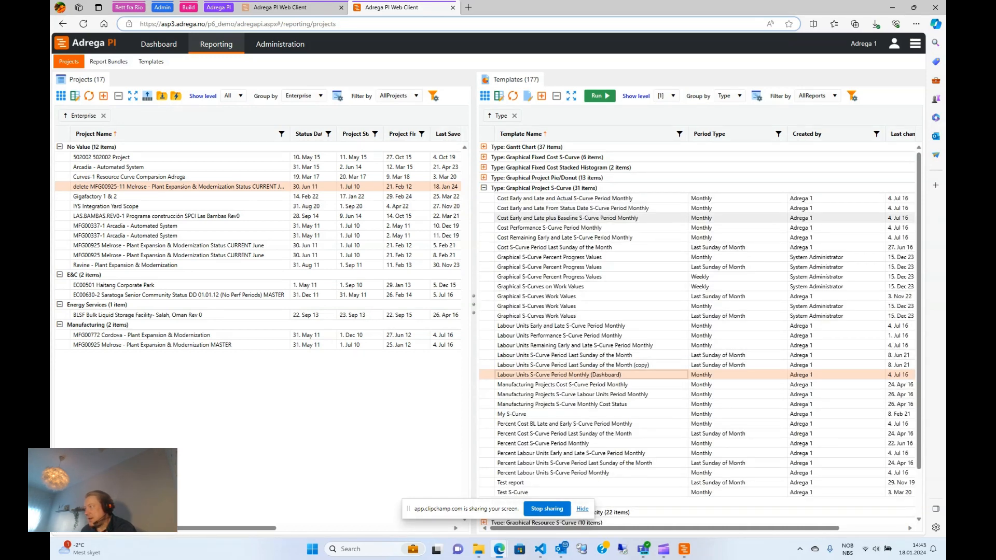
scroll(571, 251, "down", 2)
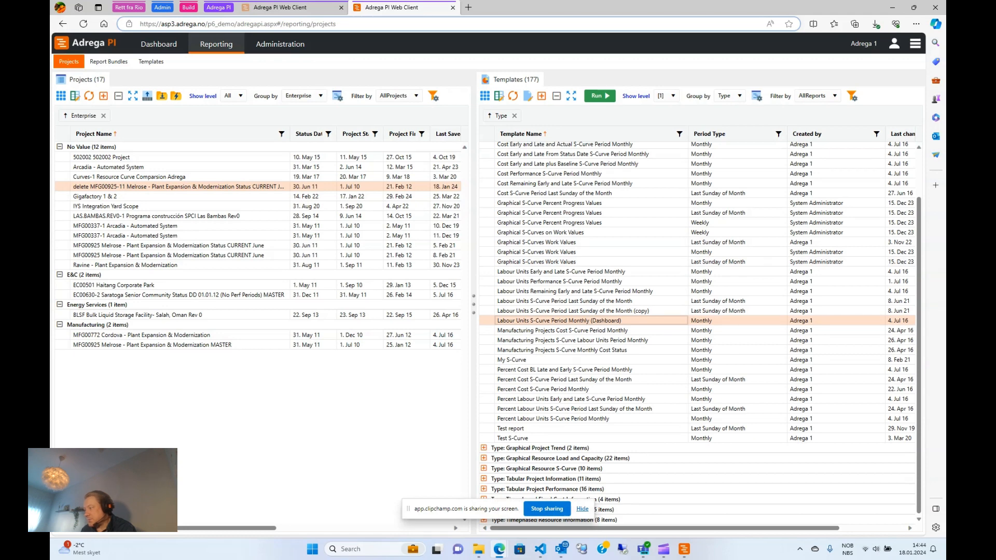
left_click(483, 479)
scroll(514, 488, "down", 3)
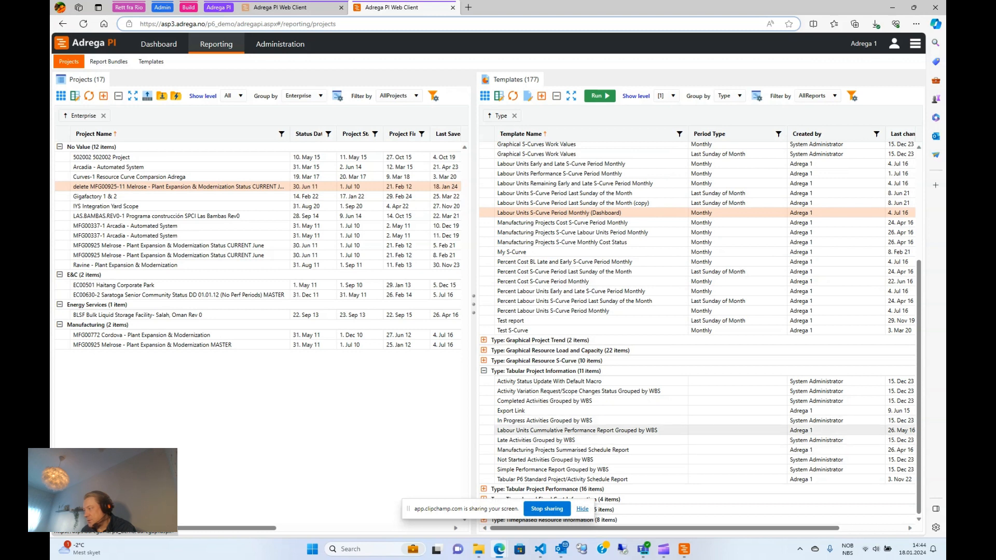
left_click(558, 430)
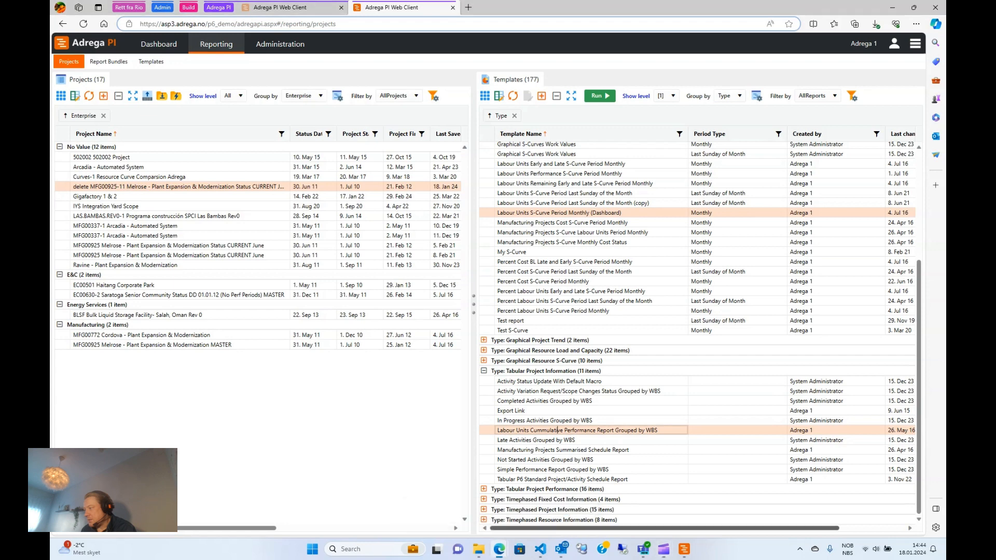
Run the selected report templates for the project with PDF as the file format.
double_click(558, 430)
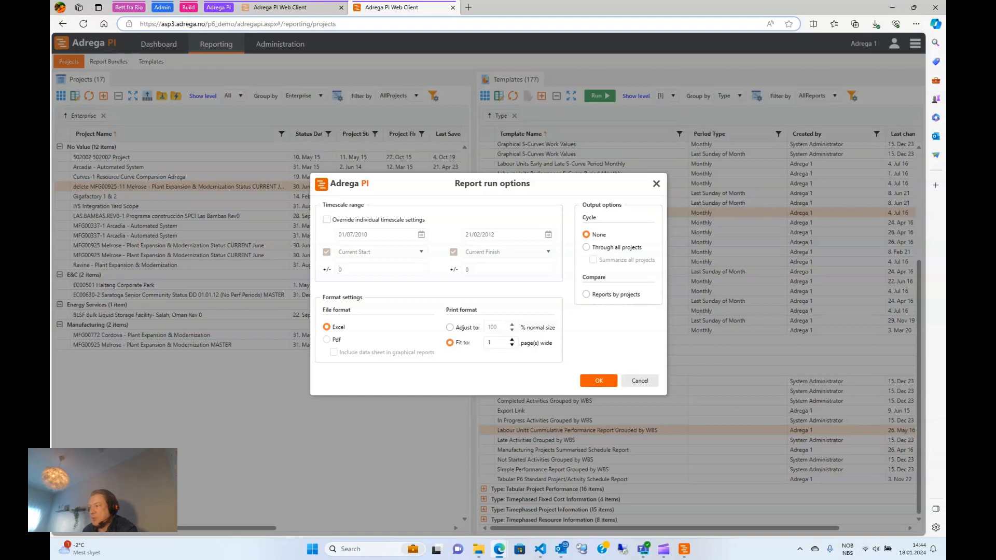
left_click(326, 340)
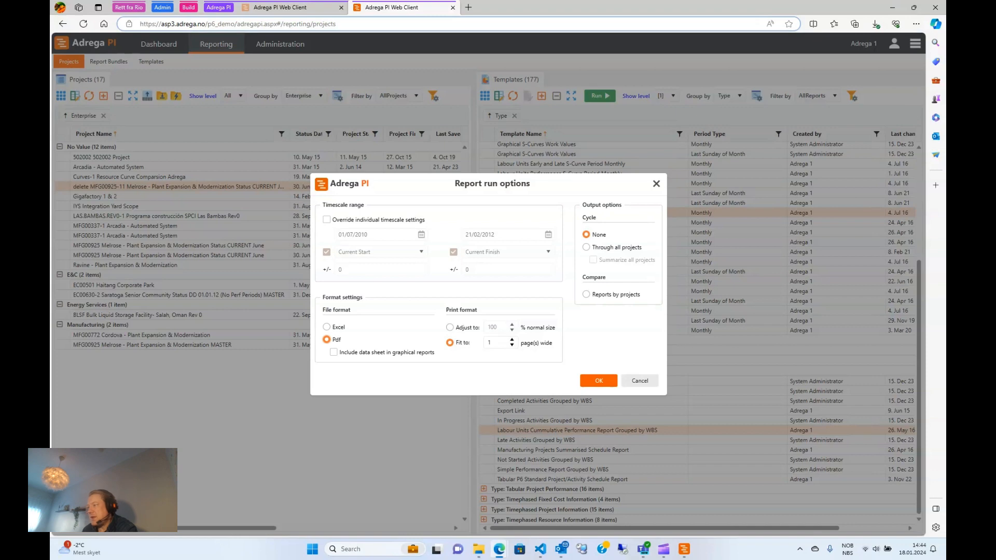
left_click(599, 381)
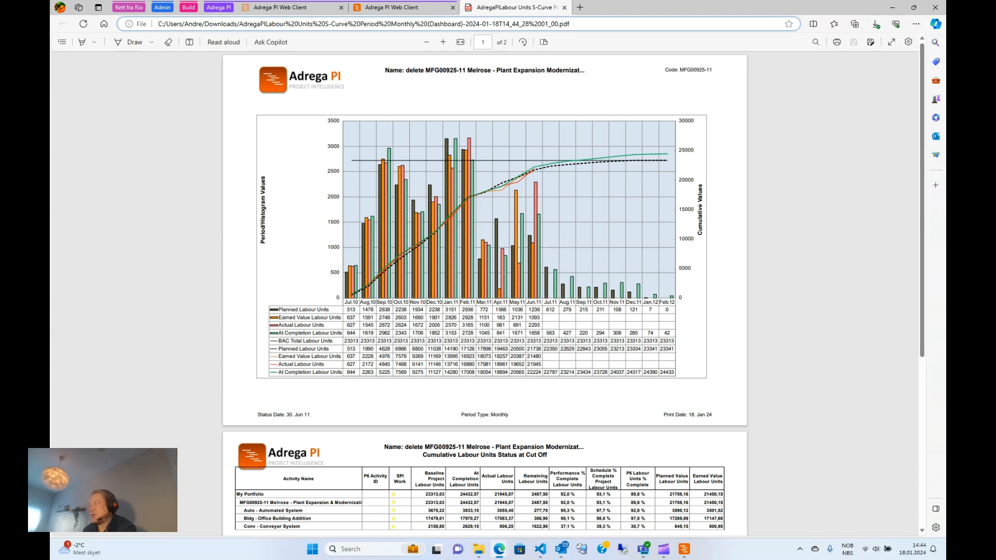
Look through both pages of the generated PDF report, the S-curve and the cumulative labour units table, and close it.
scroll(485, 290, "down", 5)
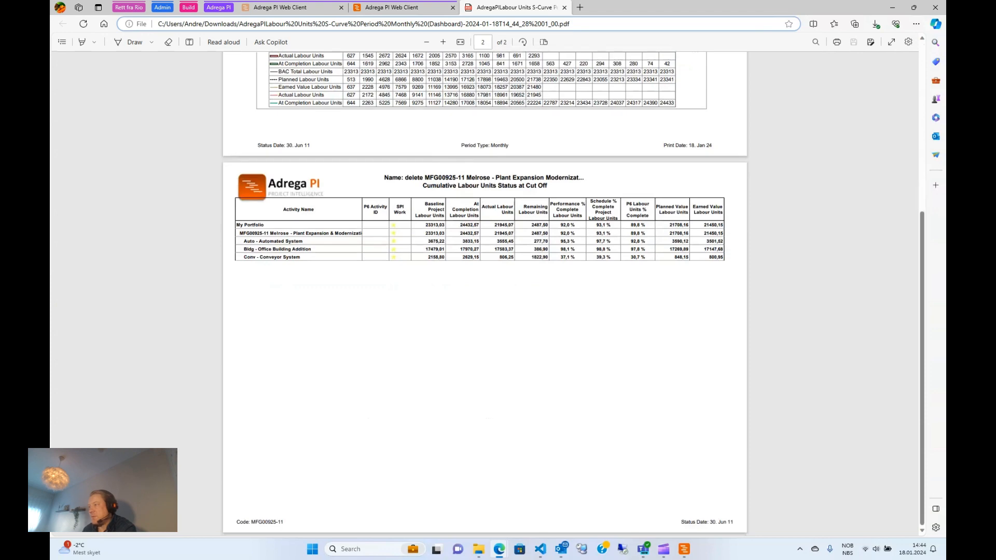
scroll(485, 291, "up", 5)
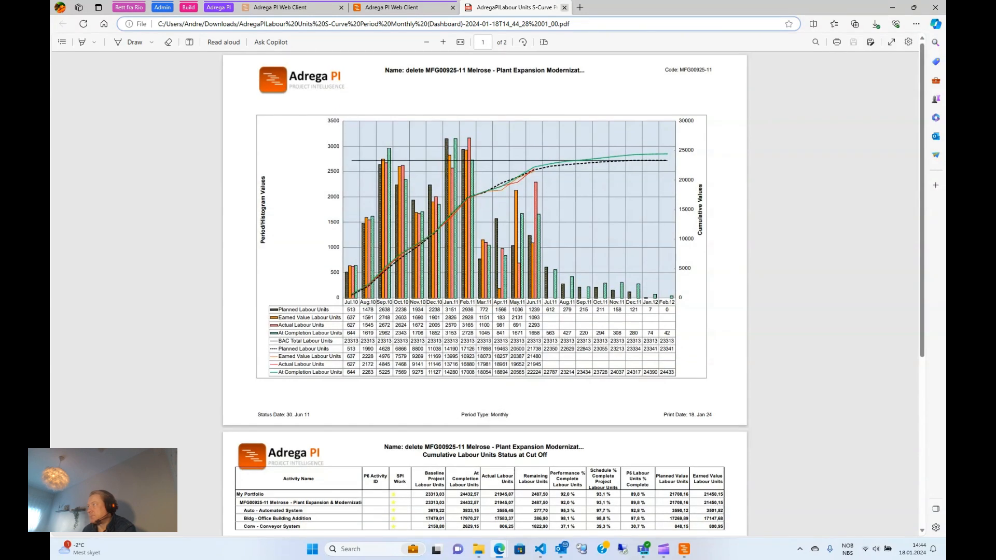
left_click(564, 8)
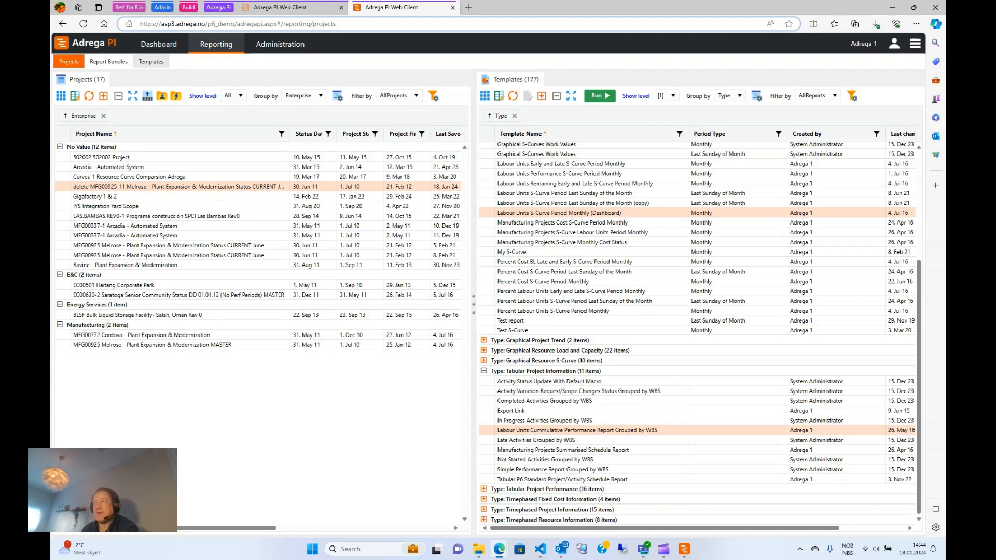
Start a new report template of the graphical type Project S-Curve.
left_click(150, 61)
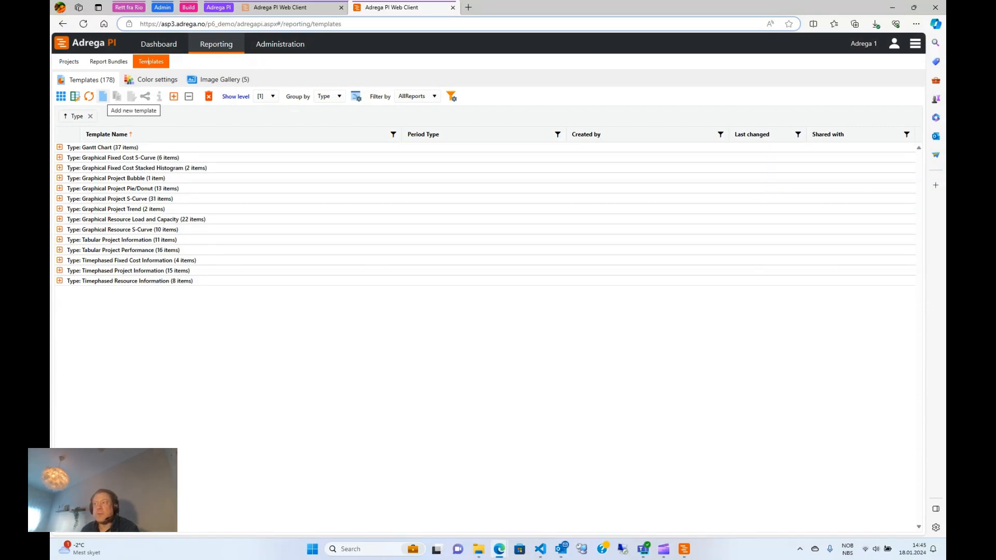
left_click(103, 96)
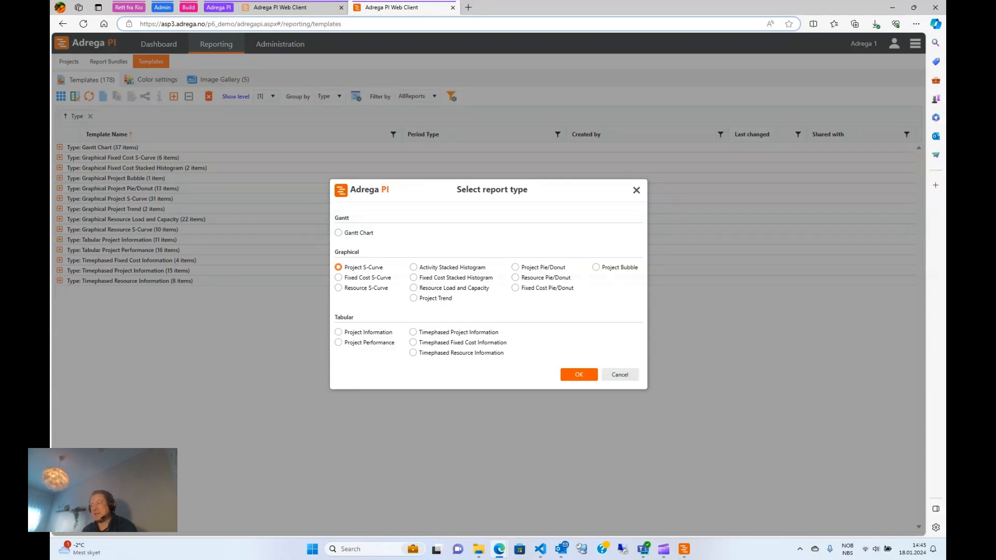
left_click(579, 374)
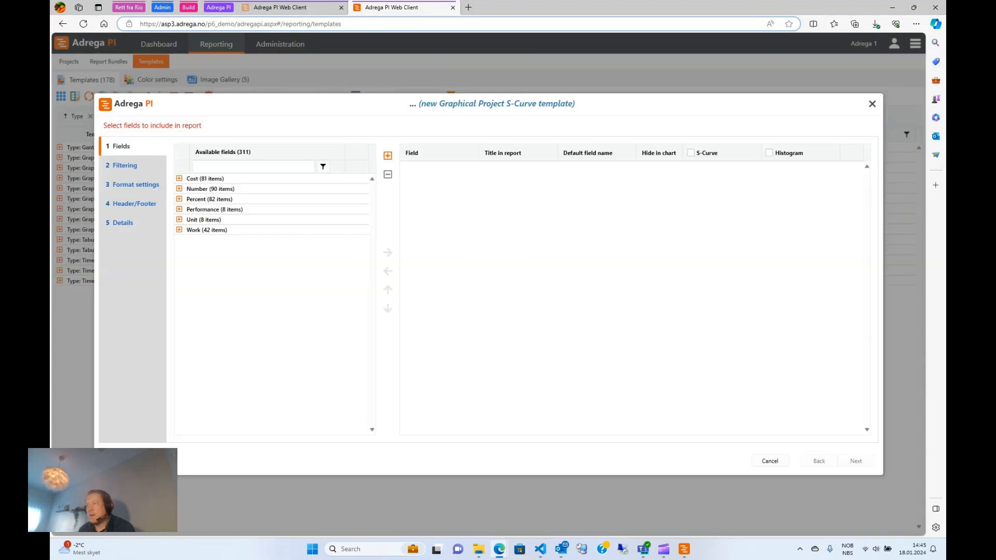
Filter the available fields by "labour" and add Actual, At Completion, Late and Original Project Labour Units to the report.
type("labour")
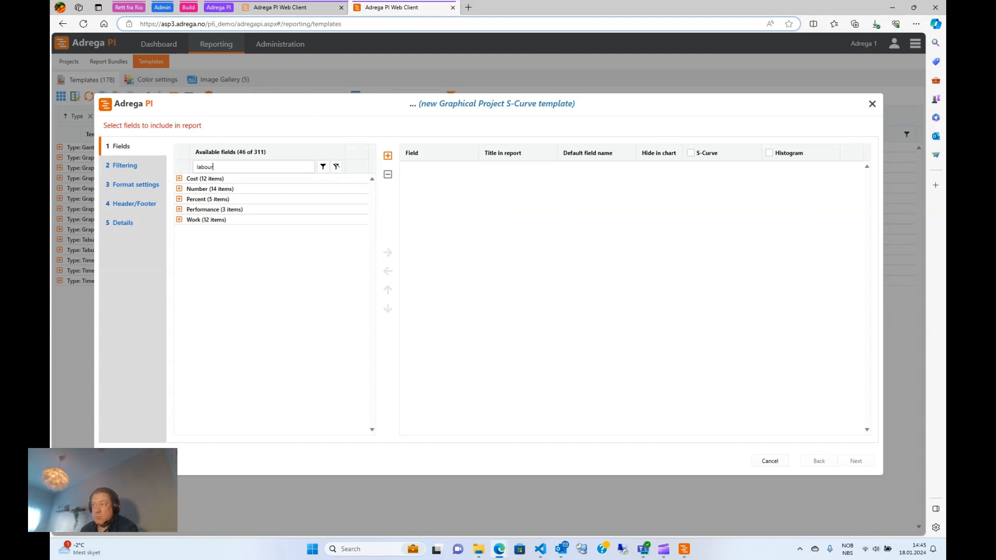
left_click(179, 220)
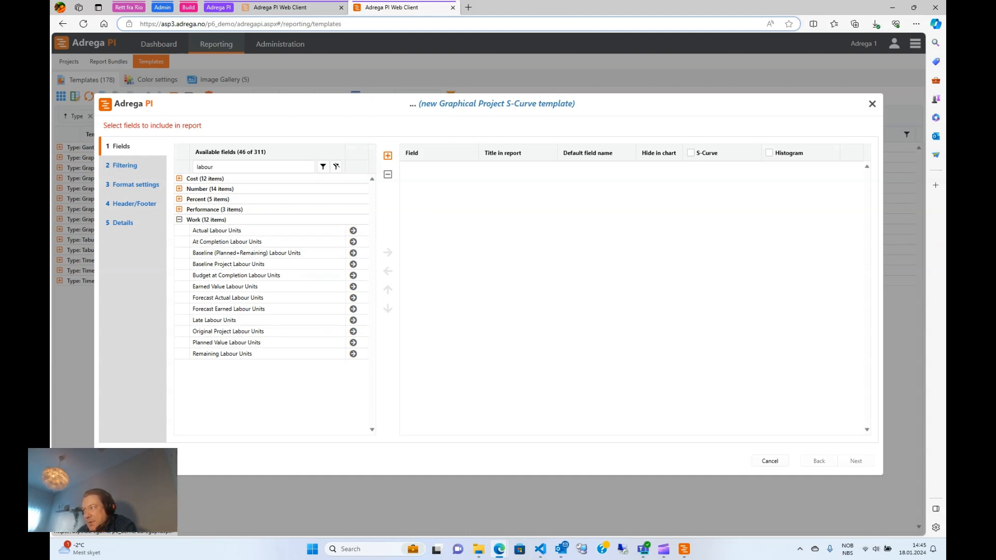
left_click(353, 230)
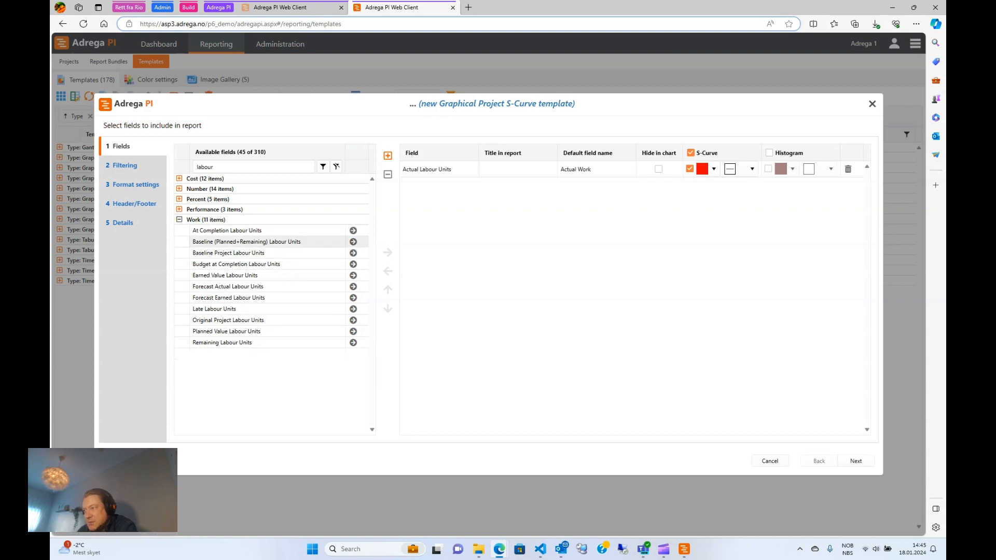
left_click(353, 230)
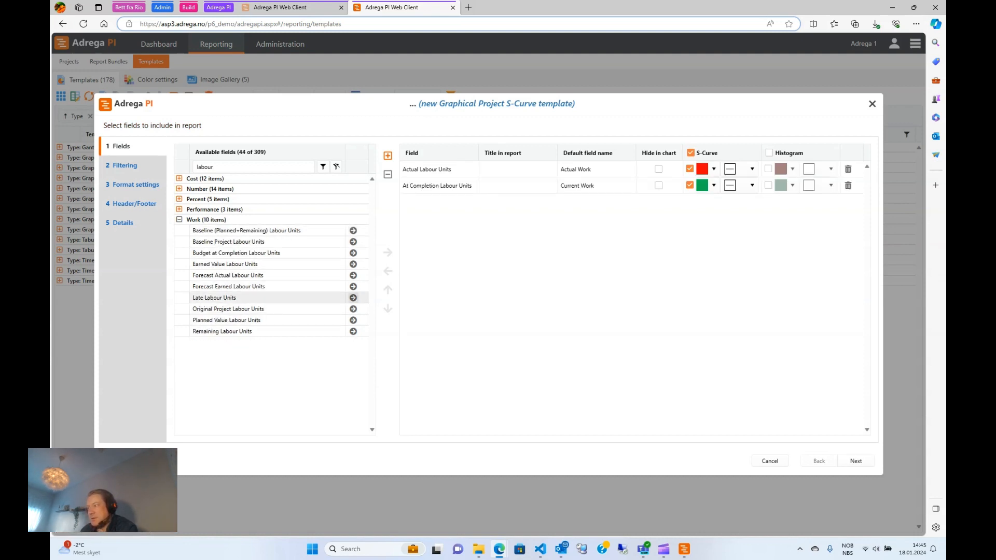
left_click(354, 297)
left_click(354, 297)
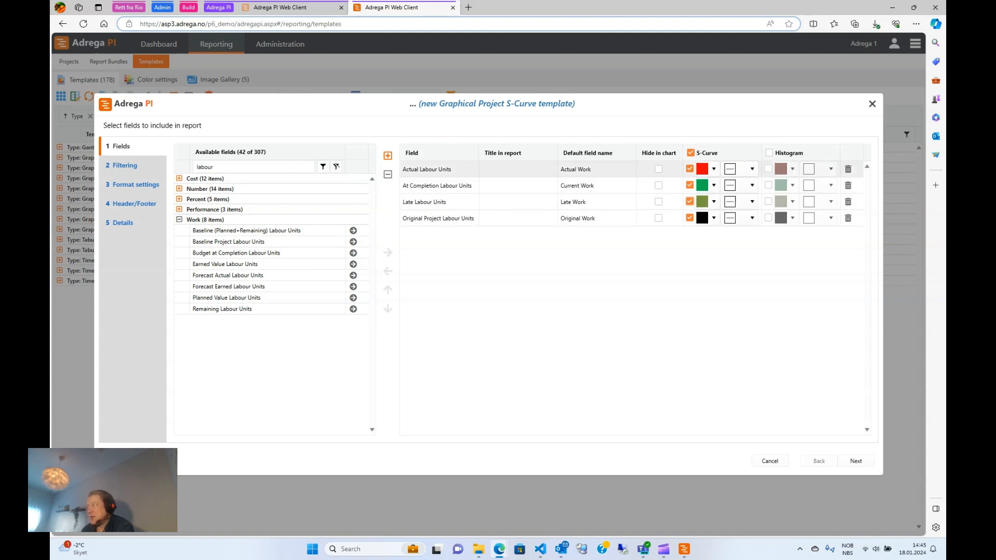
Try histogram display for Actual Labour Units and At Completion Labour Units, and turn it off for both.
left_click(768, 169)
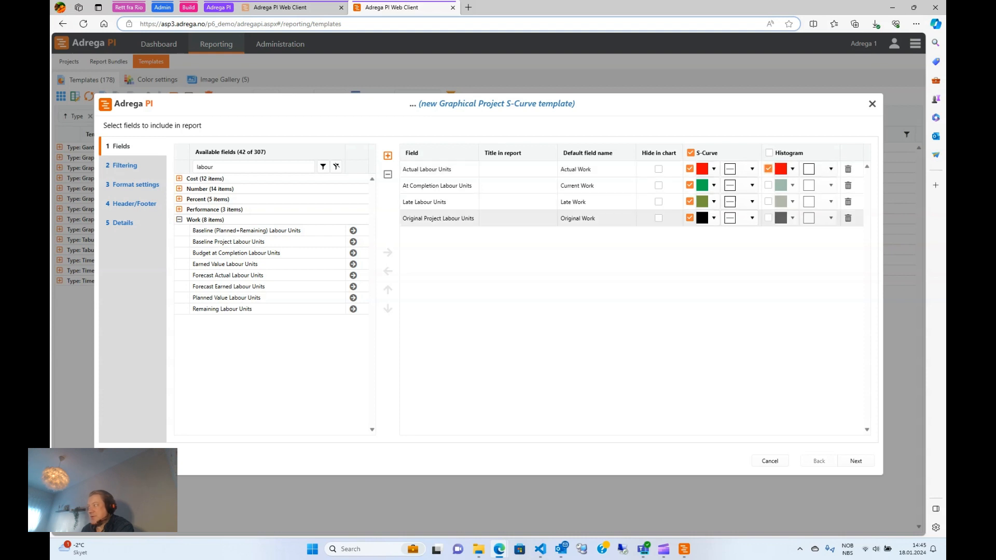
left_click(769, 185)
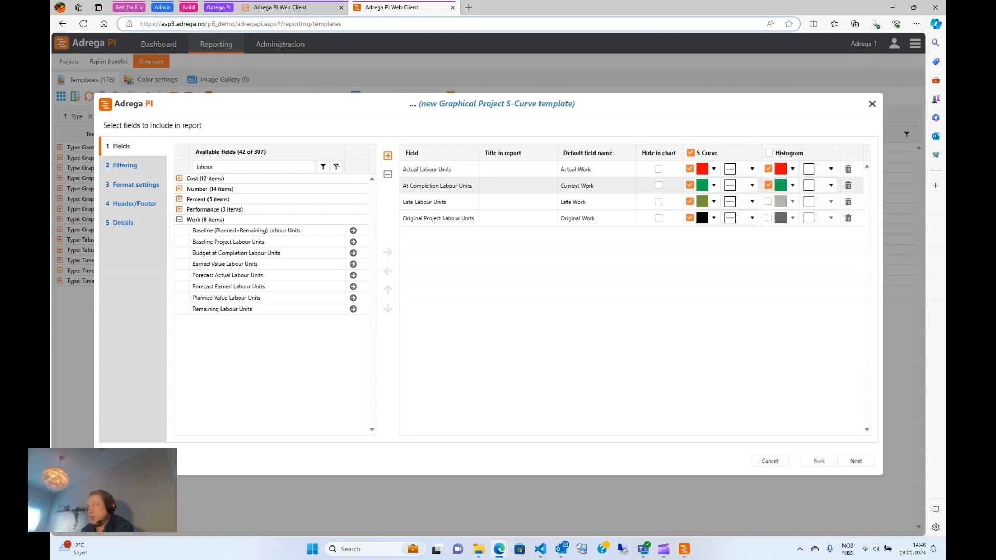
left_click(769, 185)
left_click(769, 168)
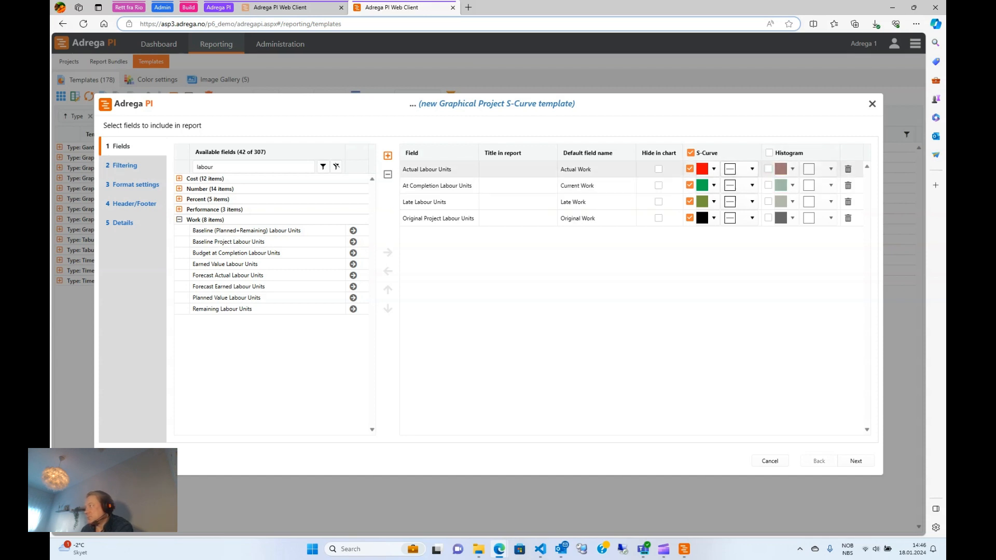
Try yellow for the Actual Labour Units S-curve, restore red, and reselect the solid line style for At Completion Labour Units.
left_click(714, 169)
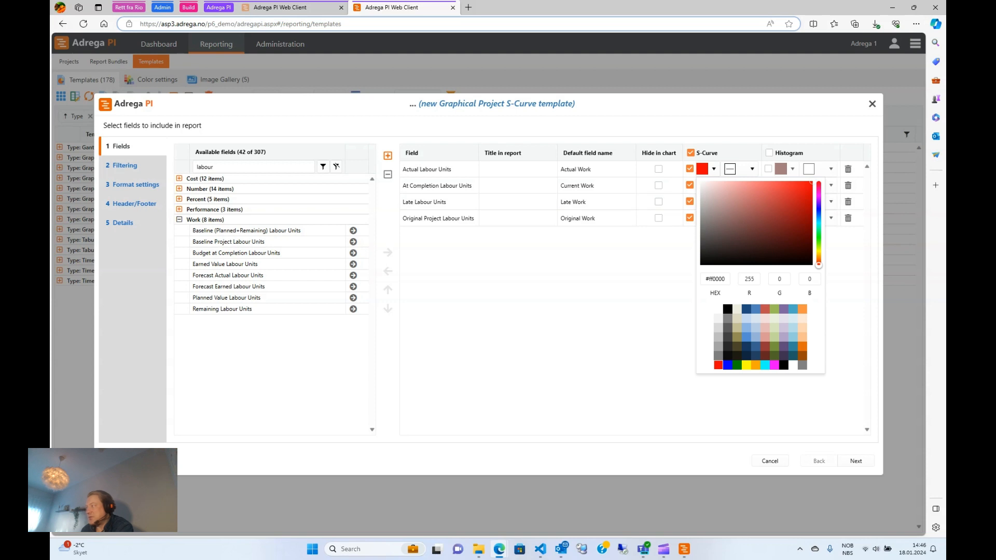
left_click(747, 365)
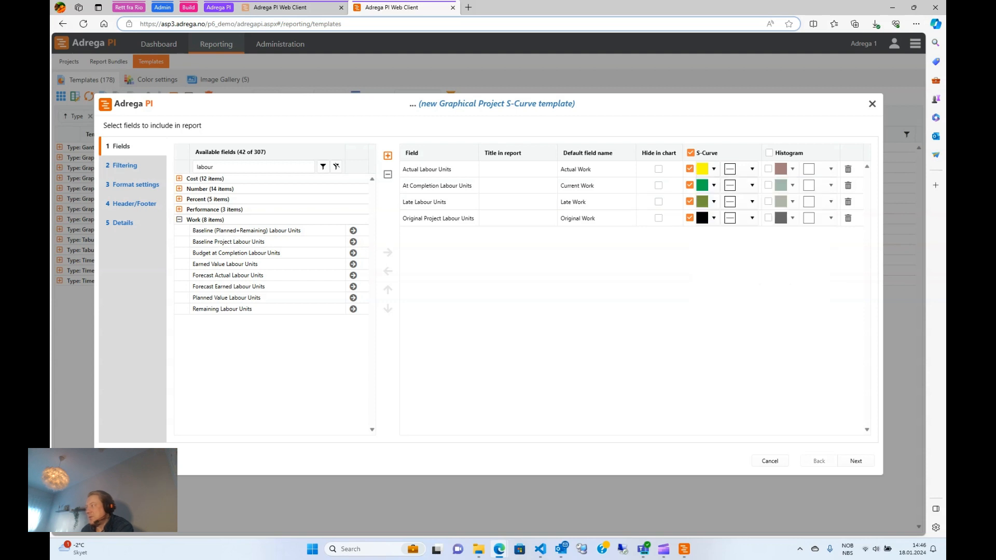
left_click(714, 169)
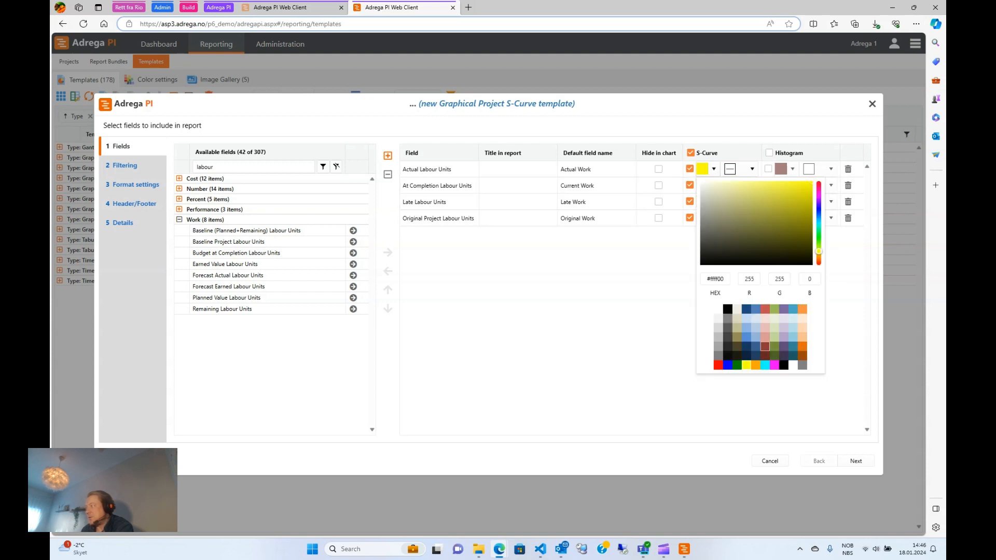
left_click(718, 366)
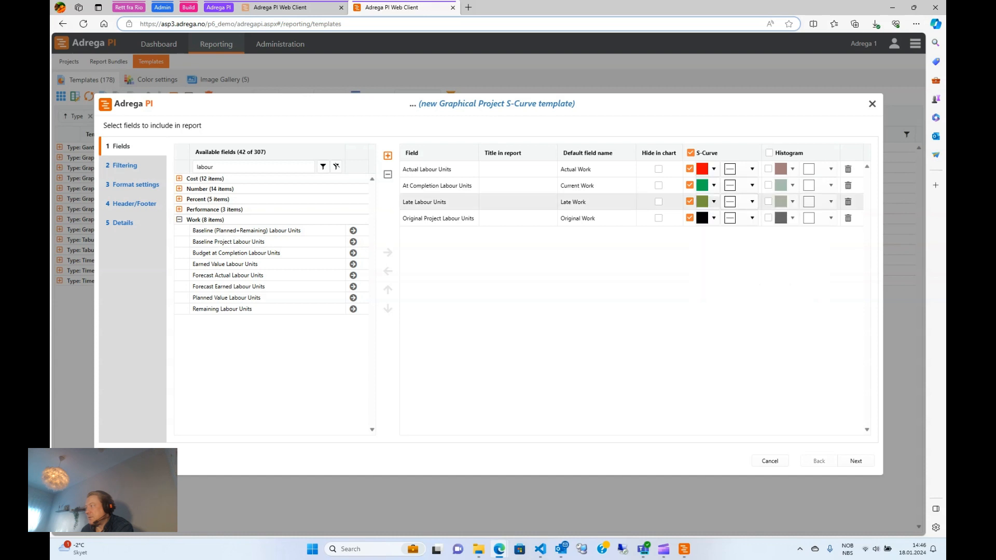
left_click(752, 185)
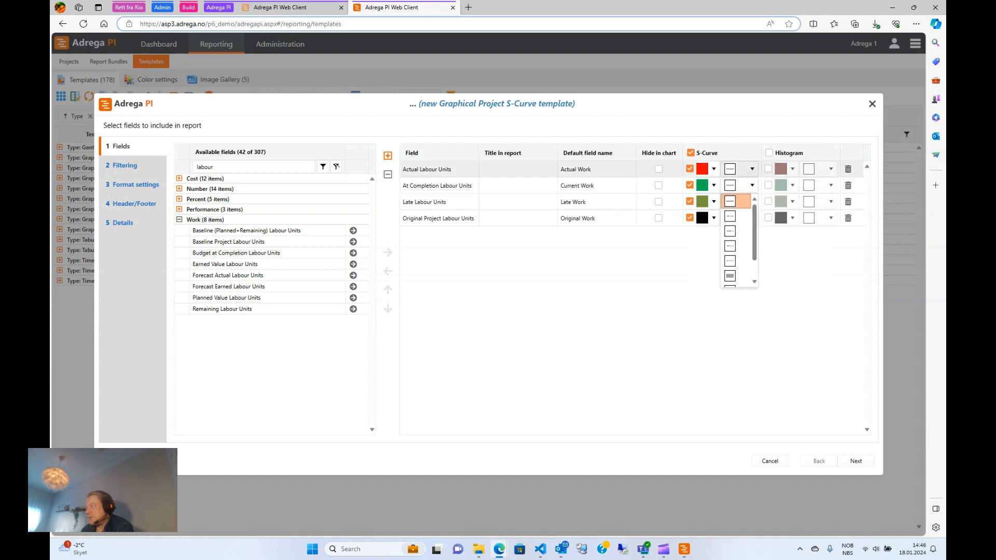
scroll(742, 203, "up", 1)
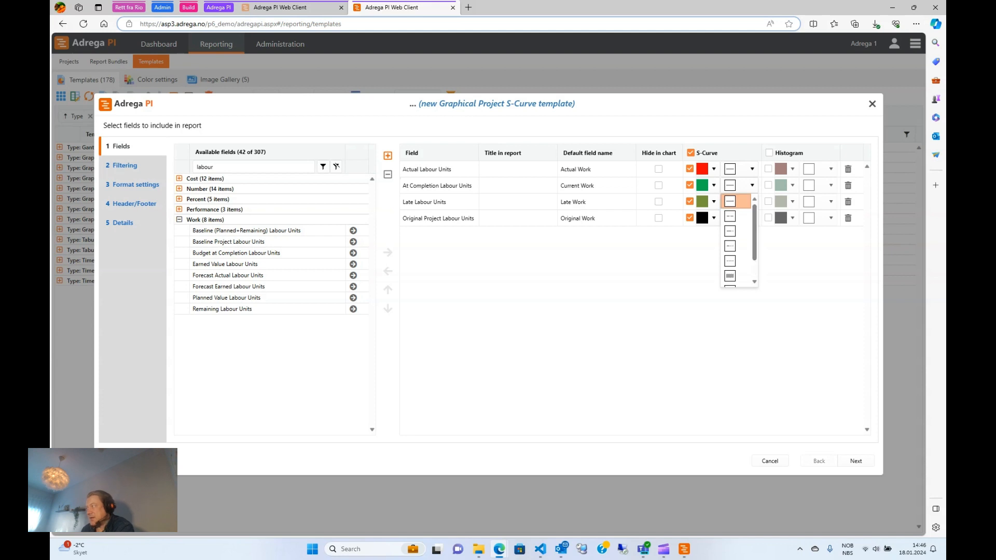
left_click(742, 201)
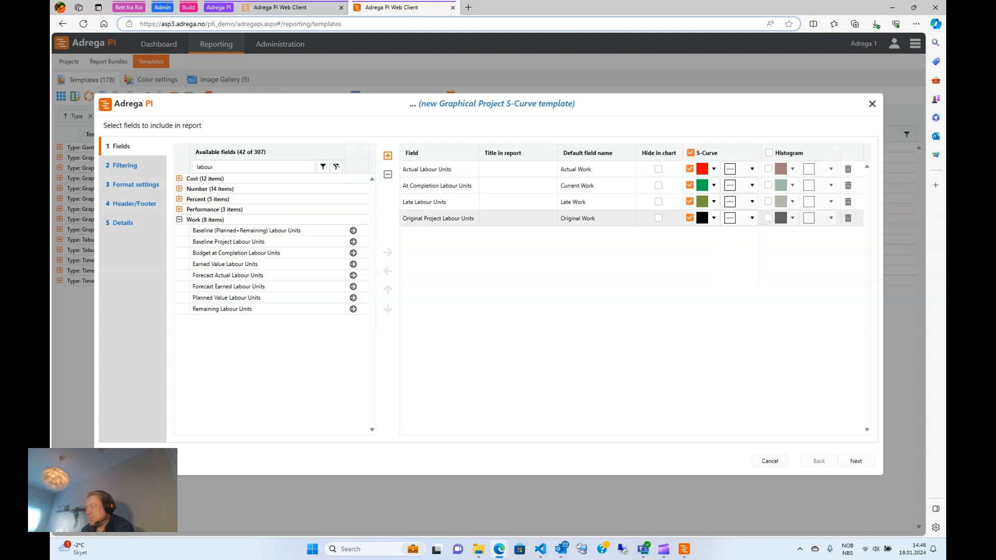
Enable the histogram for Actual Labour Units and continue to the template's filter configuration.
left_click(768, 169)
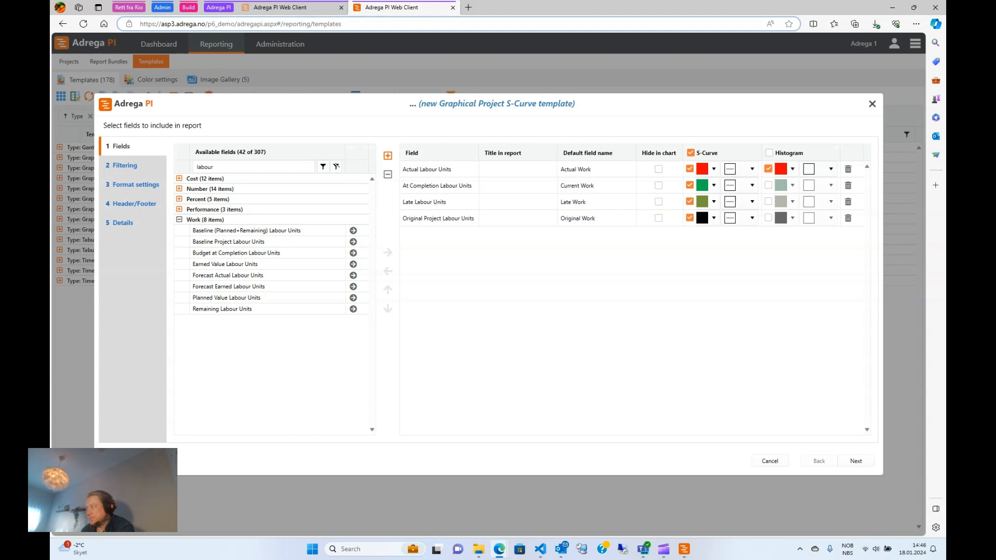
left_click(856, 461)
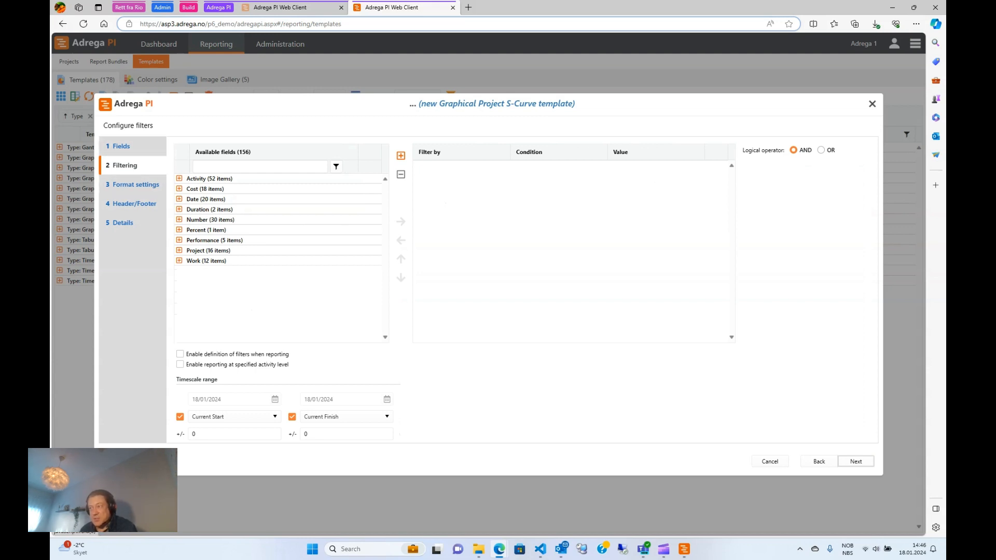
Add a filter from the Work fields requiring that Actual Duration Units is not equal to 0.
left_click(179, 261)
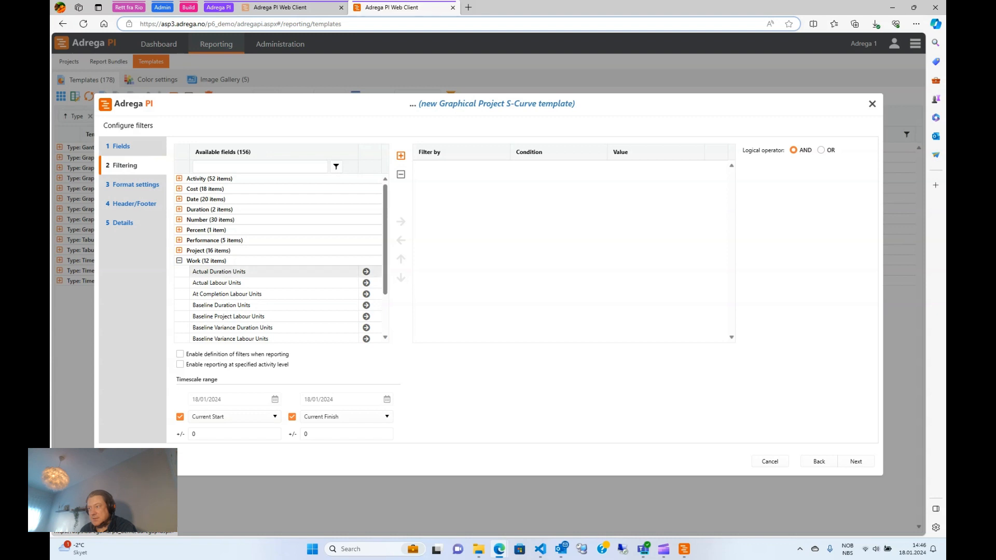
left_click(367, 272)
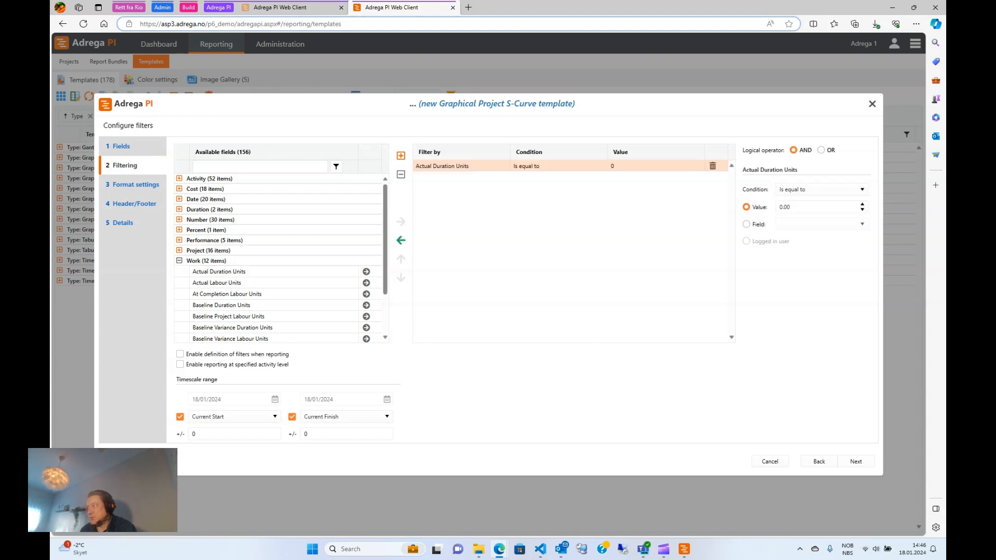
left_click(822, 190)
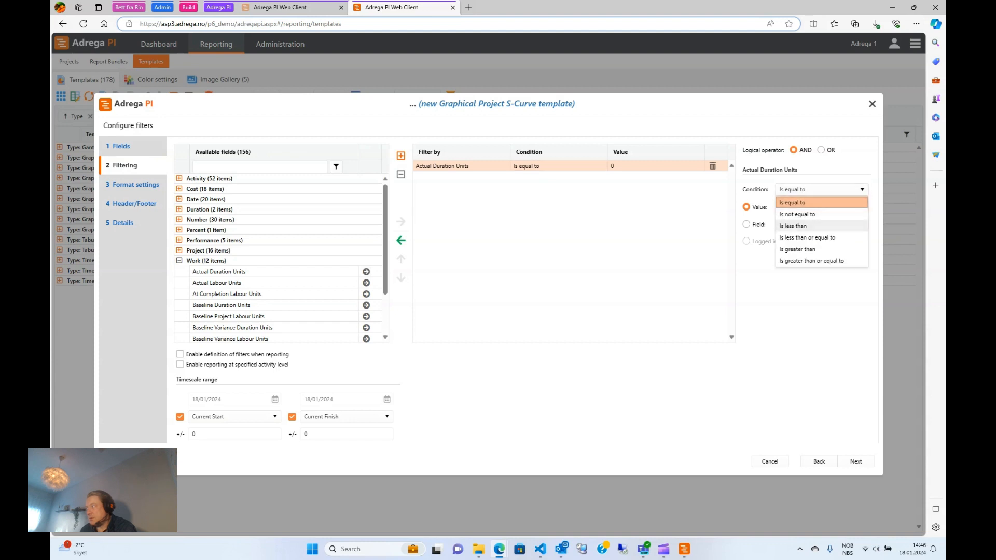
left_click(797, 214)
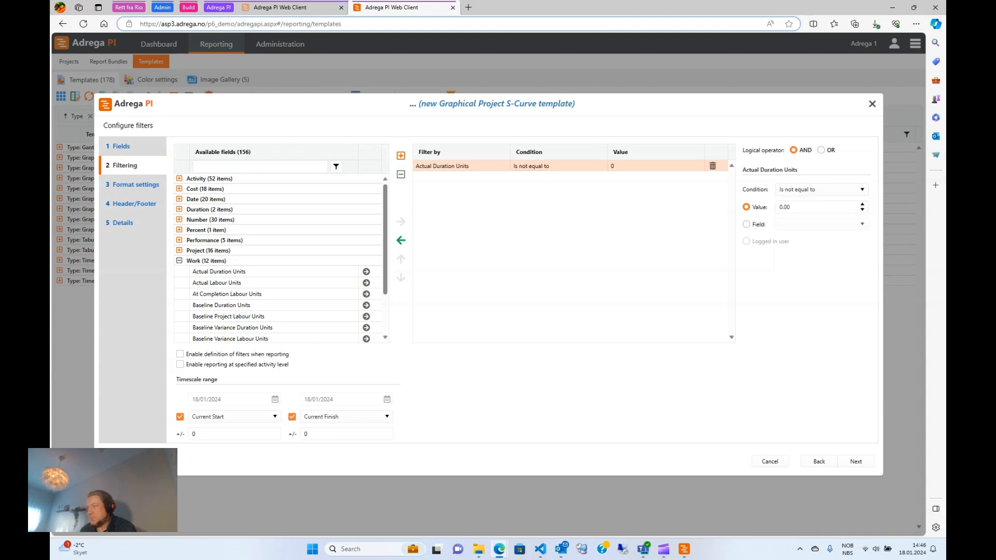
Add a second filter requiring that Activity Name contains the value of the field Activity Text 4.
left_click(179, 178)
left_click(227, 189)
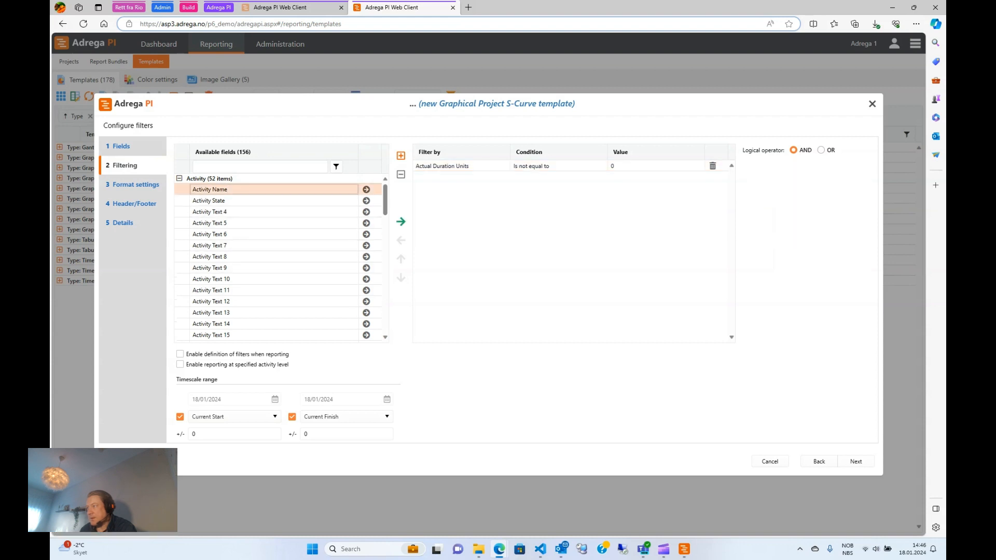
double_click(227, 189)
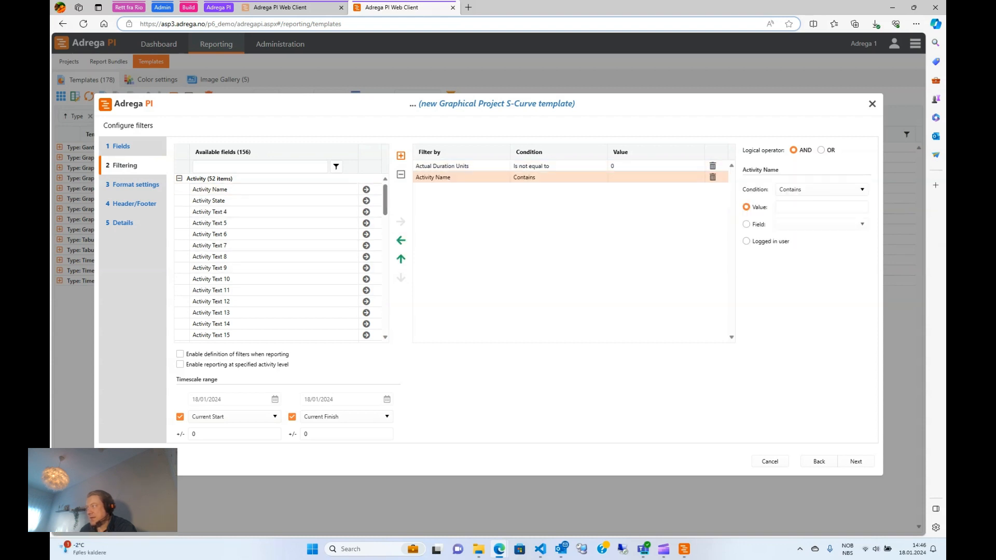
left_click(747, 224)
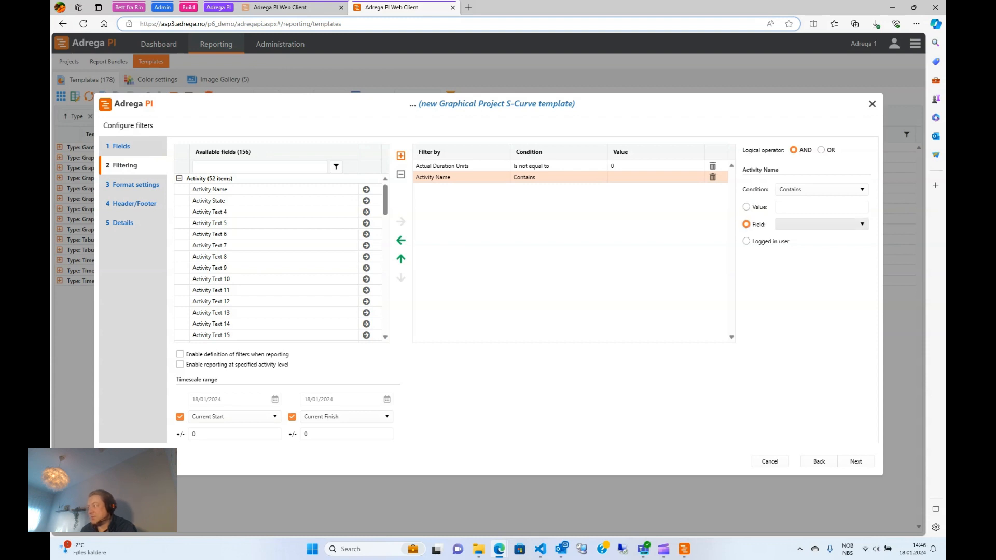
left_click(862, 224)
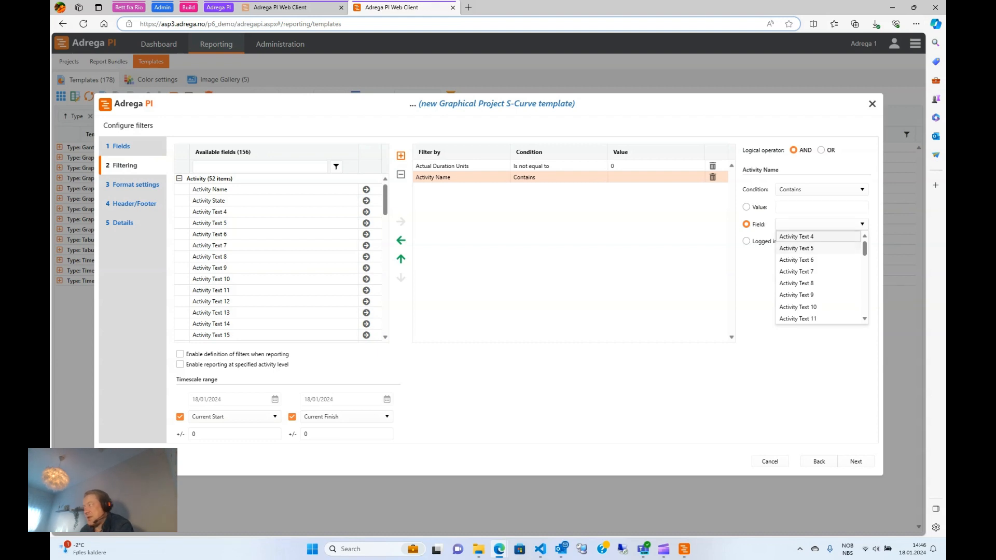
left_click(862, 224)
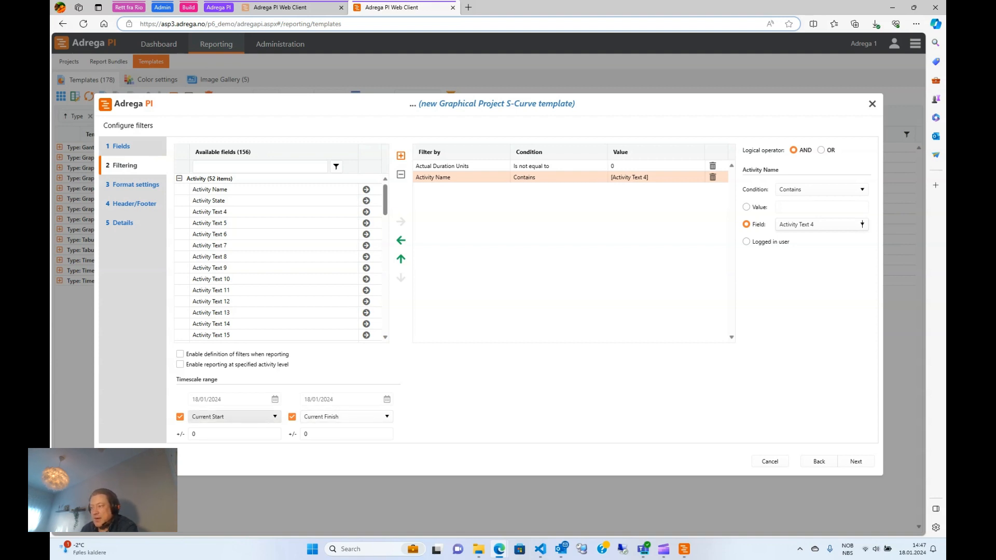
Set both the start and the finish of the template's timescale range to Status Date.
left_click(274, 417)
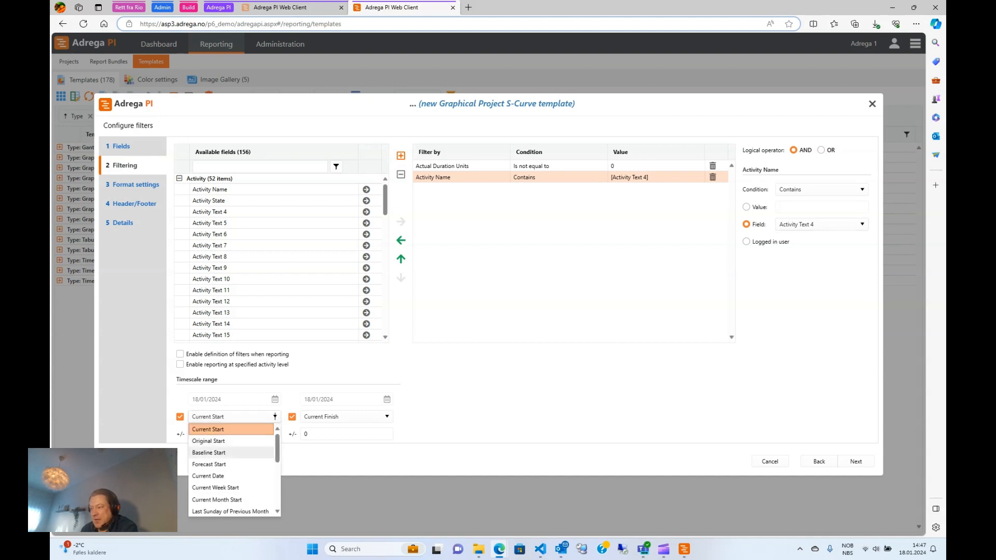
scroll(233, 467, "down", 1)
left_click(207, 506)
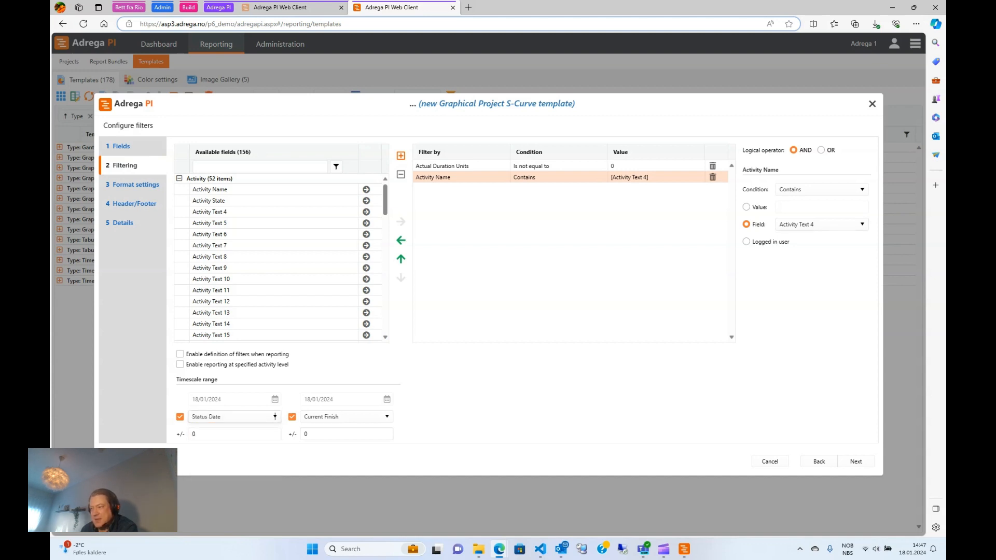
left_click(386, 417)
scroll(345, 467, "down", 2)
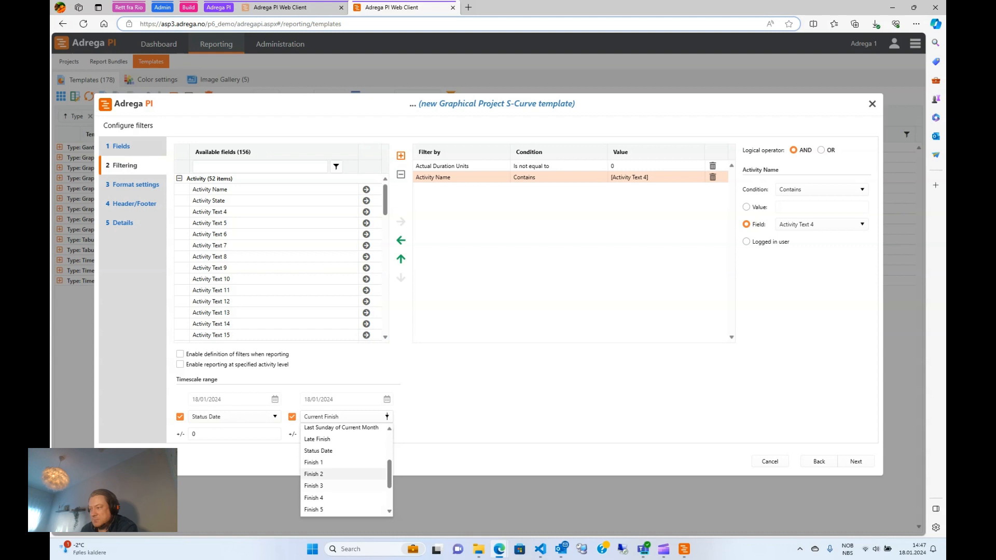
left_click(318, 451)
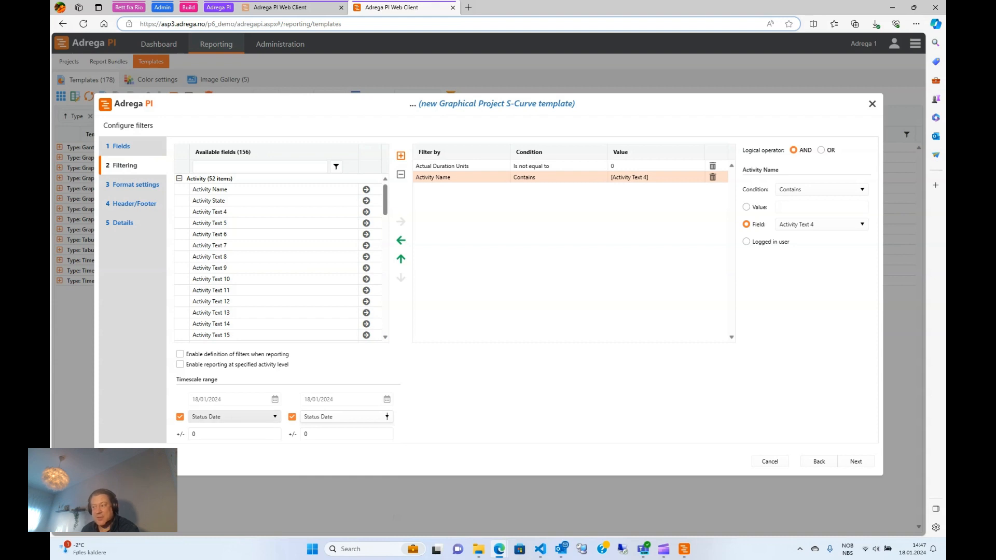
Offset the timescale range's start by -1y and continue to the format settings.
left_click(194, 433)
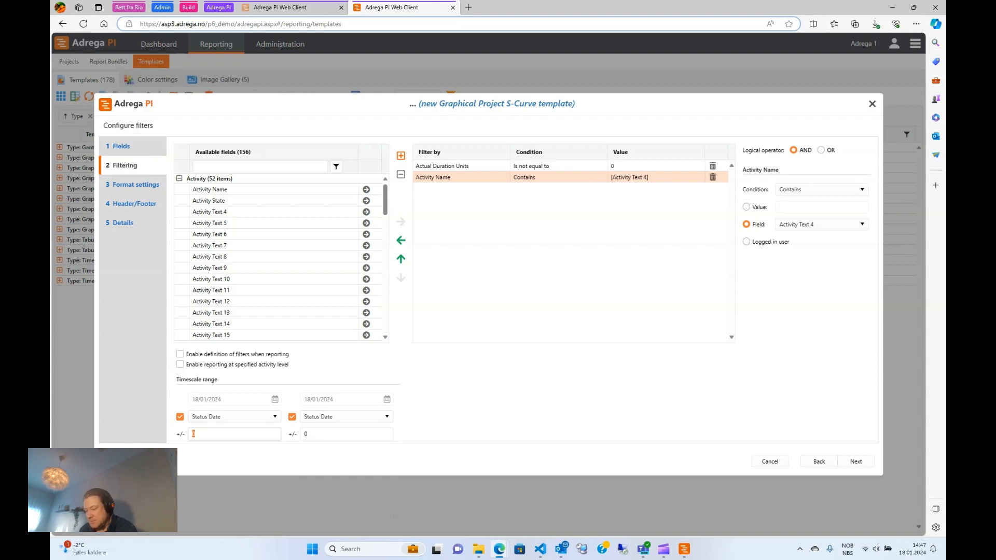
type("-1")
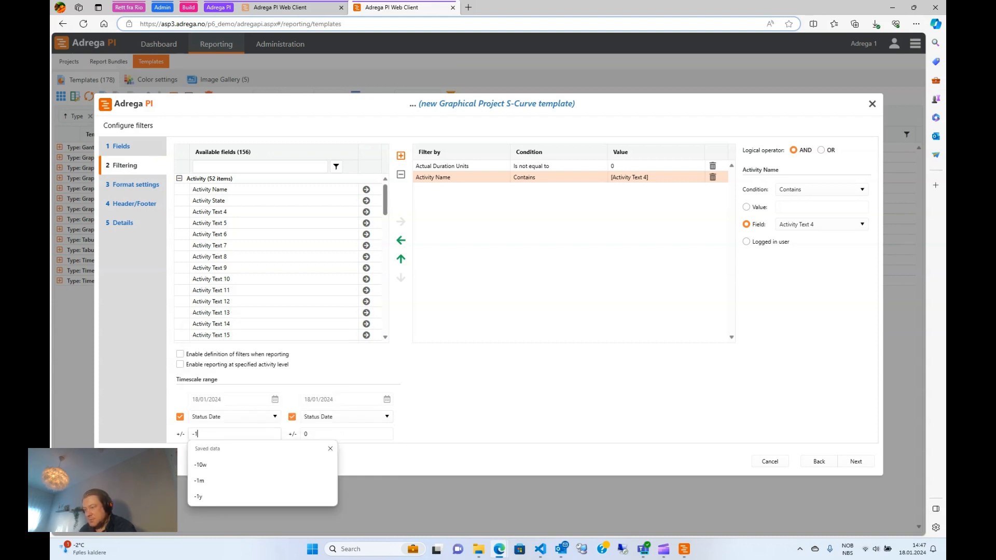
type("y")
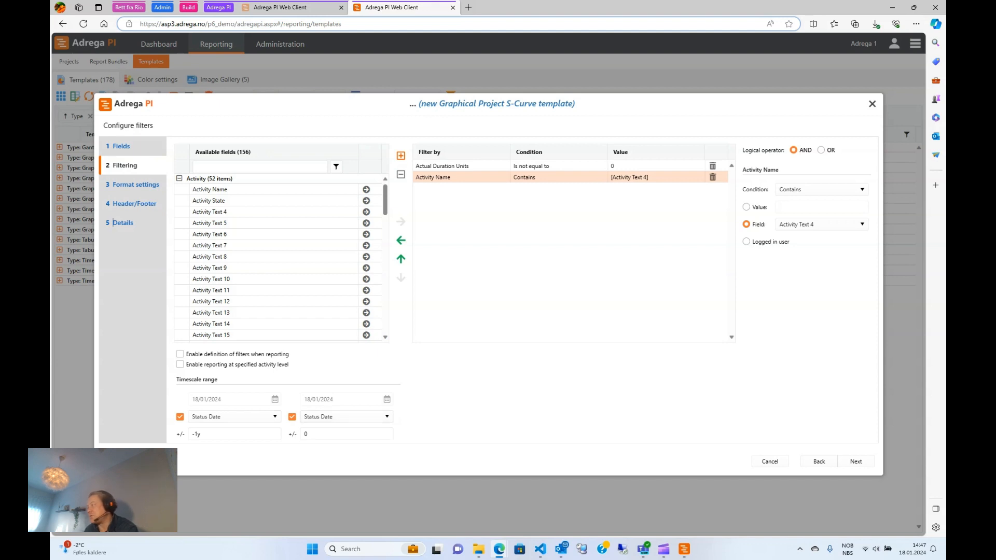
left_click(856, 461)
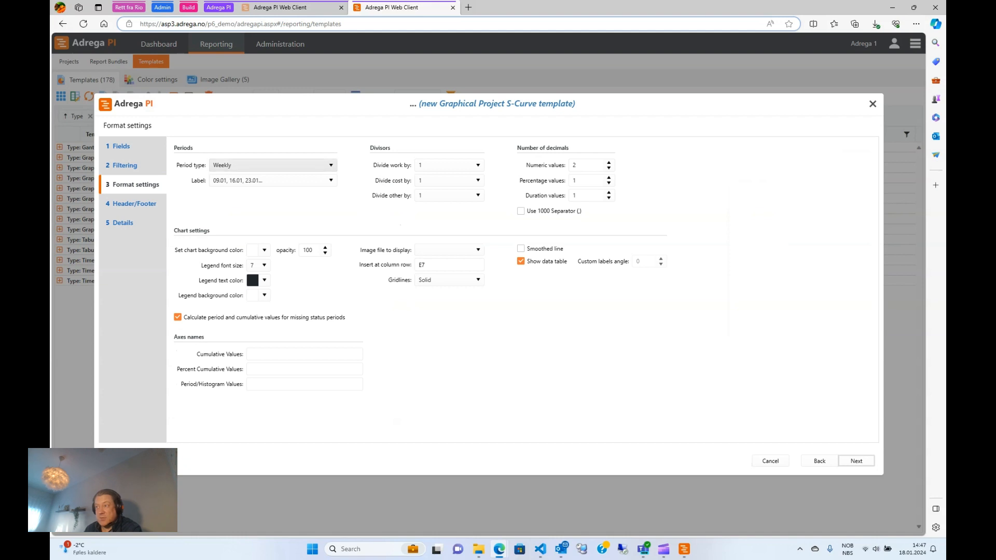
Set the period type to Monthly with the label format 31.Jan, 28.Feb, 31.Mar... and continue to the header and footer configuration.
left_click(230, 165)
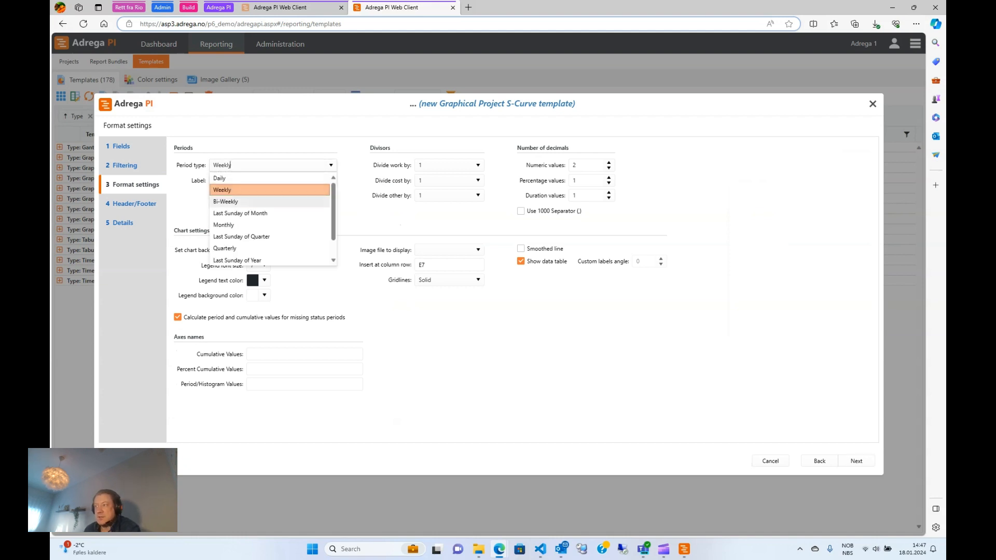
left_click(223, 224)
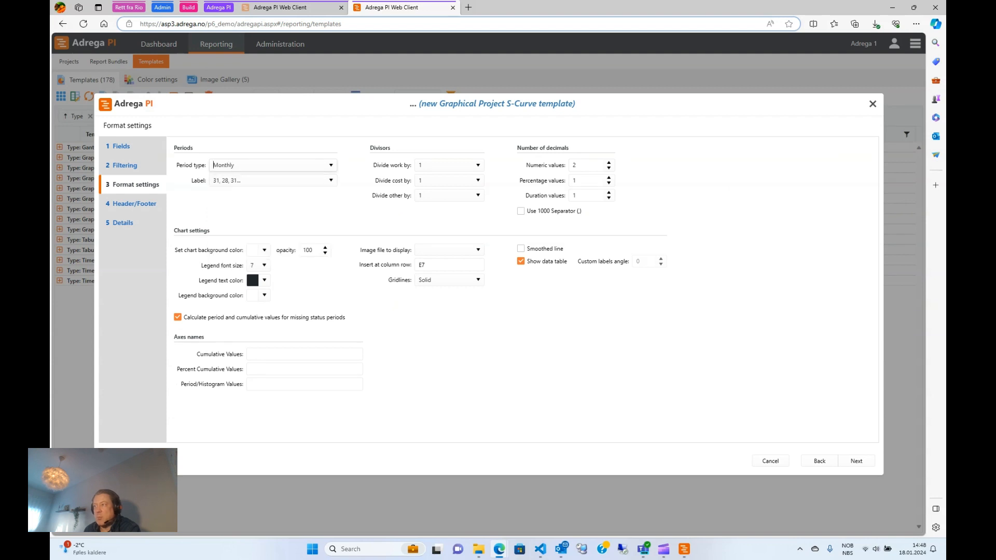
left_click(228, 180)
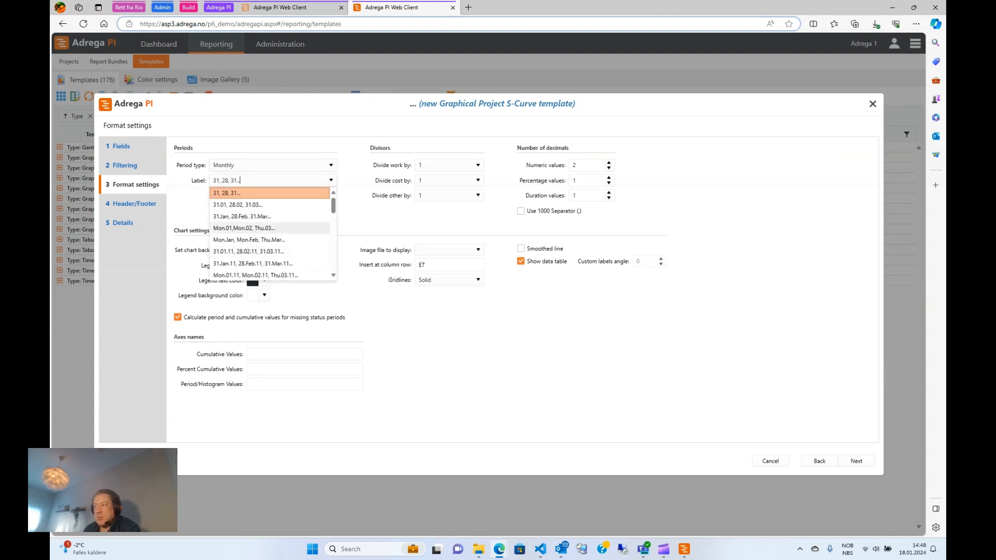
left_click(242, 216)
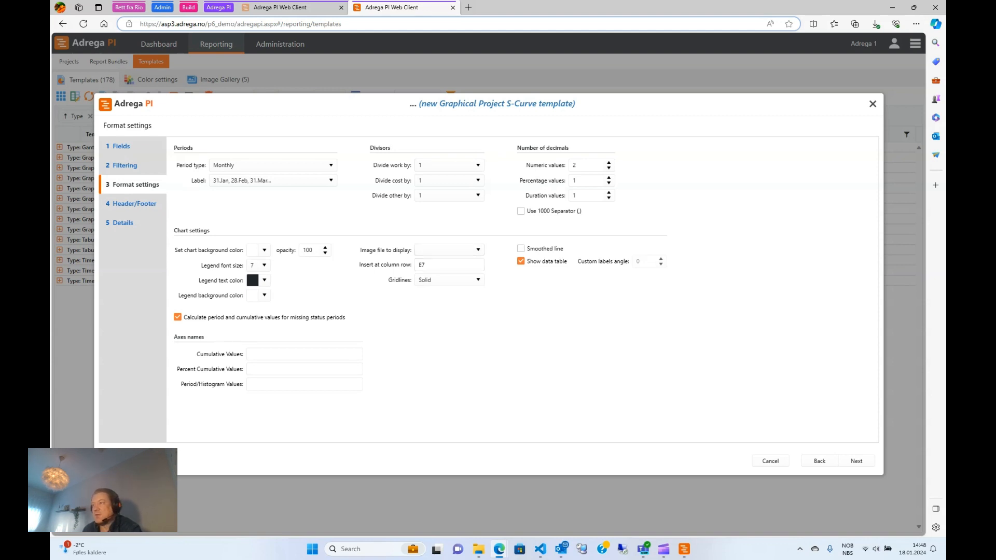
left_click(856, 461)
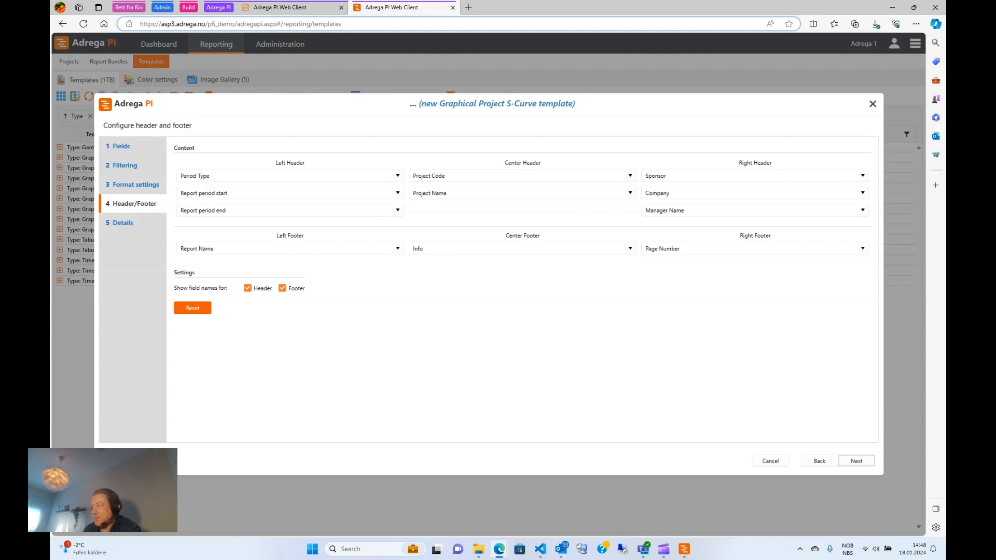
Replace Manager Name in the right header with an image and choose the Adrega PI logo.
left_click(863, 210)
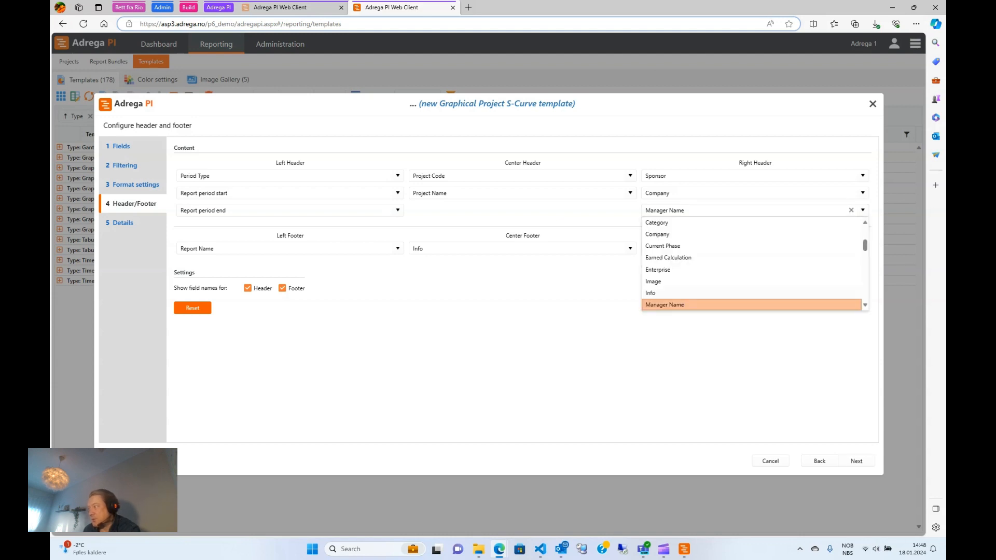
scroll(752, 292, "down", 2)
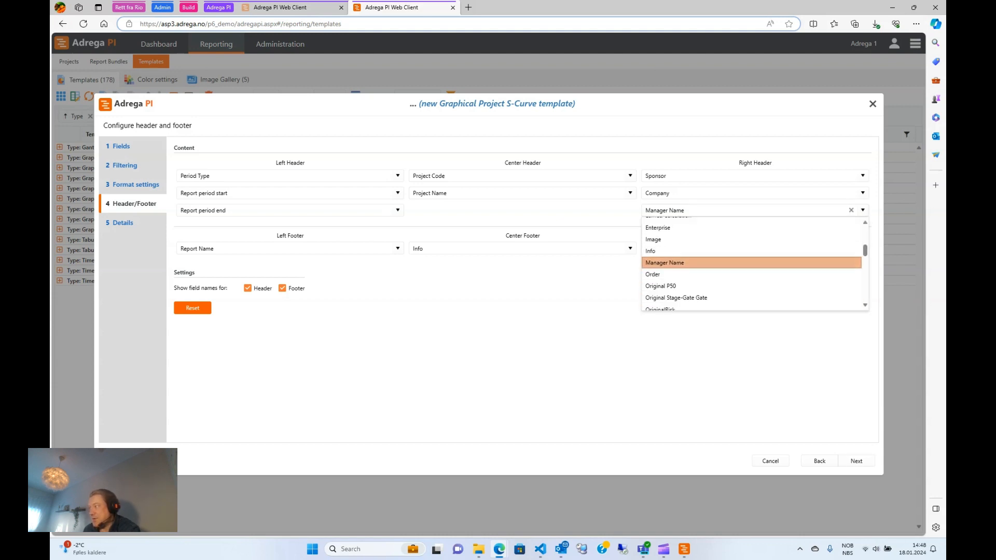
left_click(675, 240)
left_click(862, 228)
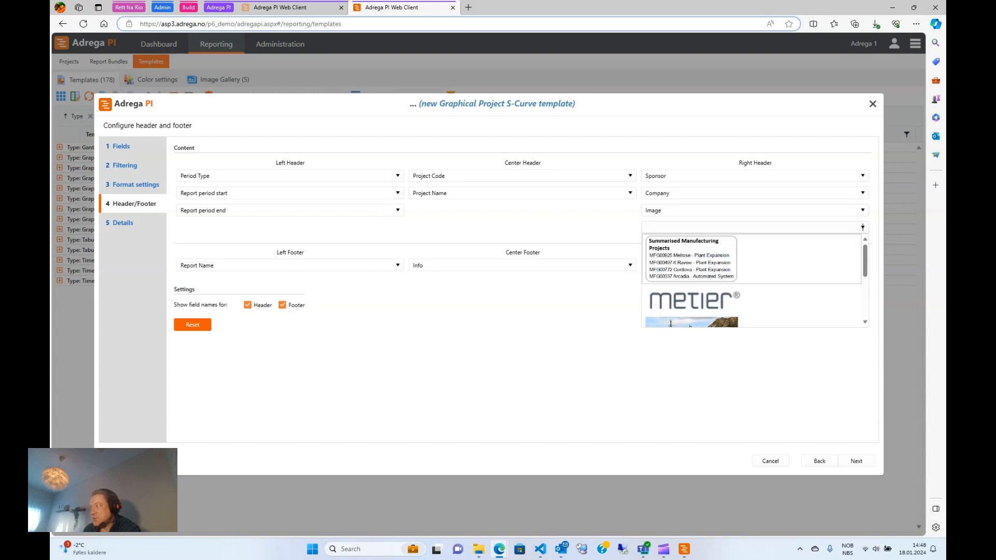
scroll(753, 280, "down", 3)
left_click(726, 261)
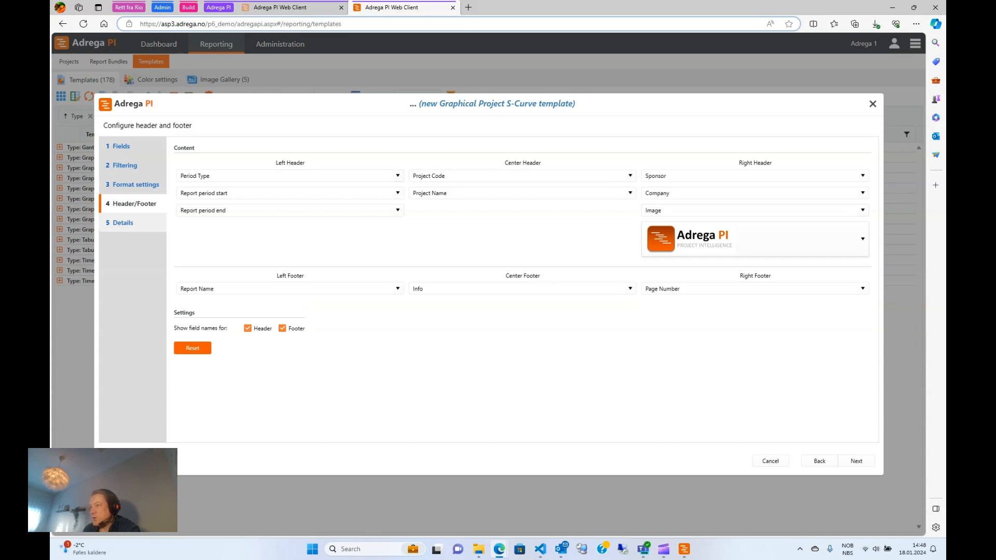
Name the report template "My new report" in its details and finish creating it.
left_click(123, 222)
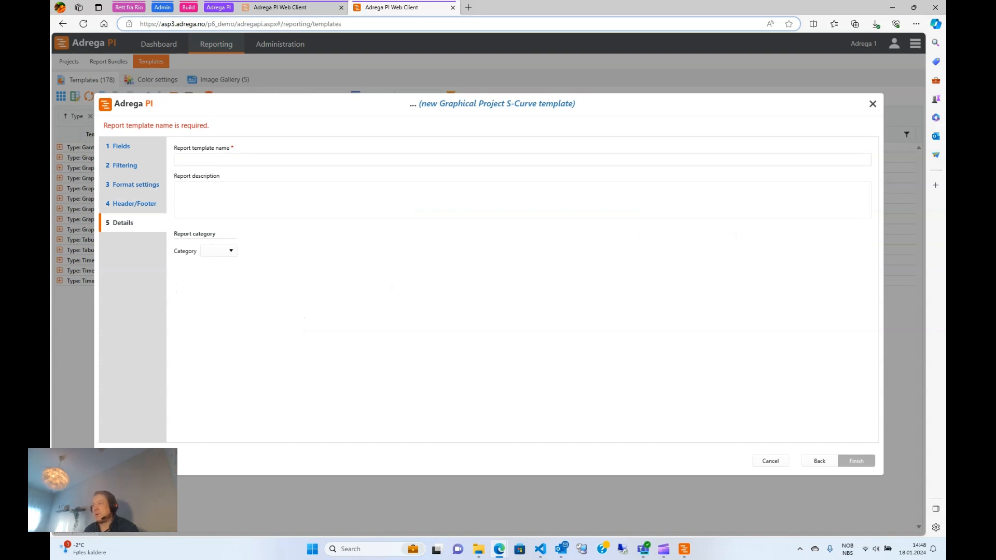
left_click(223, 159)
type("My new report")
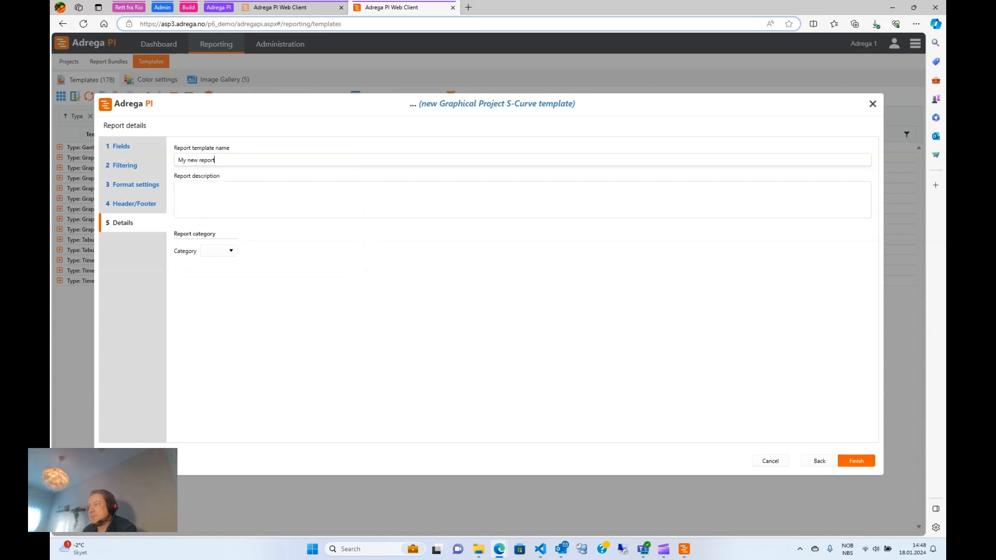
key("Return")
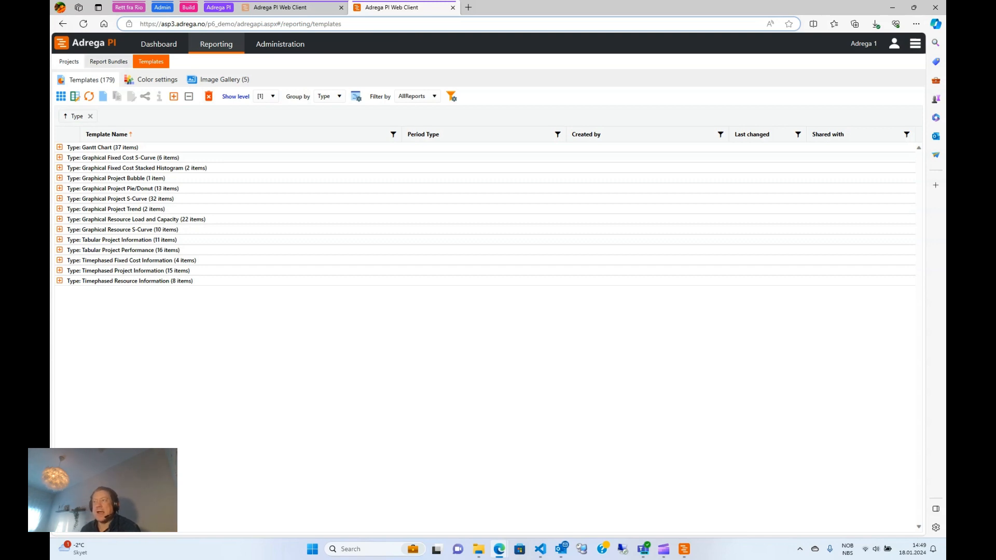
Look through the existing report bundles and start creating a new bundle.
left_click(109, 61)
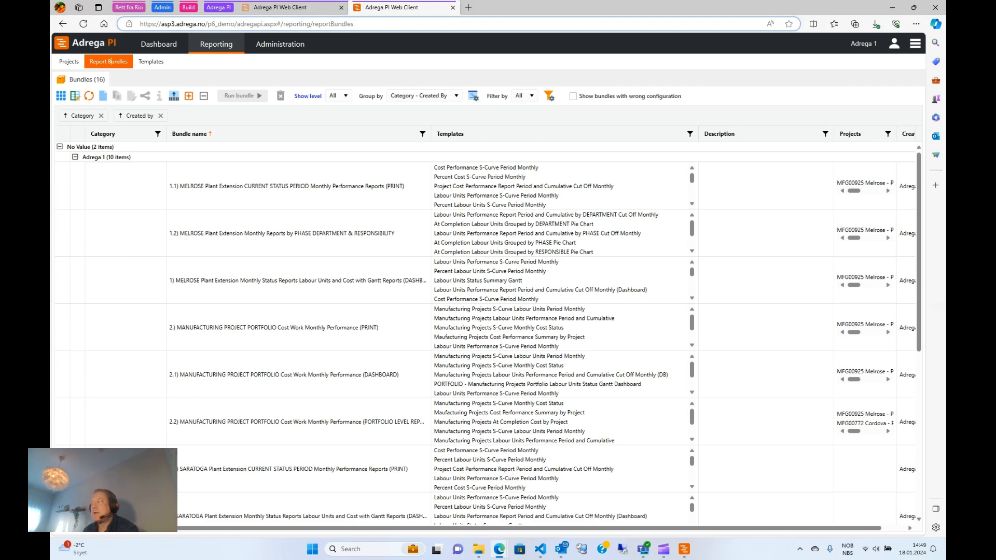
scroll(488, 229, "down", 6)
scroll(488, 332, "up", 6)
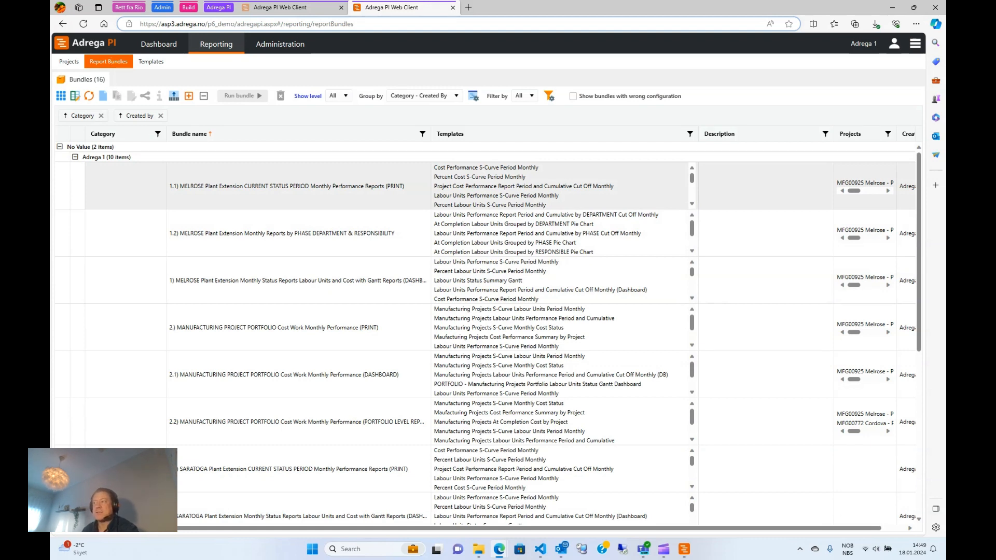
left_click(103, 96)
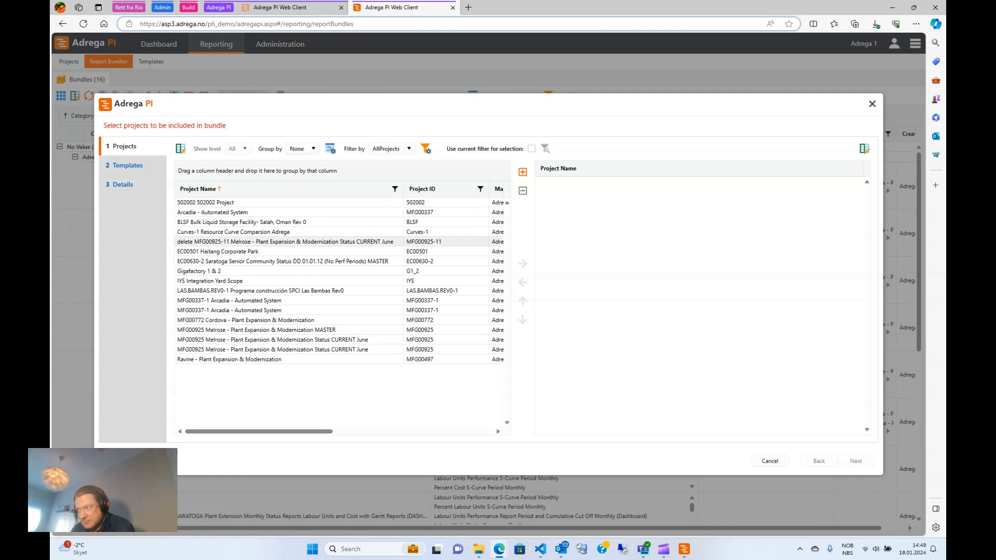
Add one MFG00337-1 Arcadia project, the "delete MFG00925-11 Melrose" project and MFG00772 Cordova to the bundle, then continue to template selection.
left_click(289, 242)
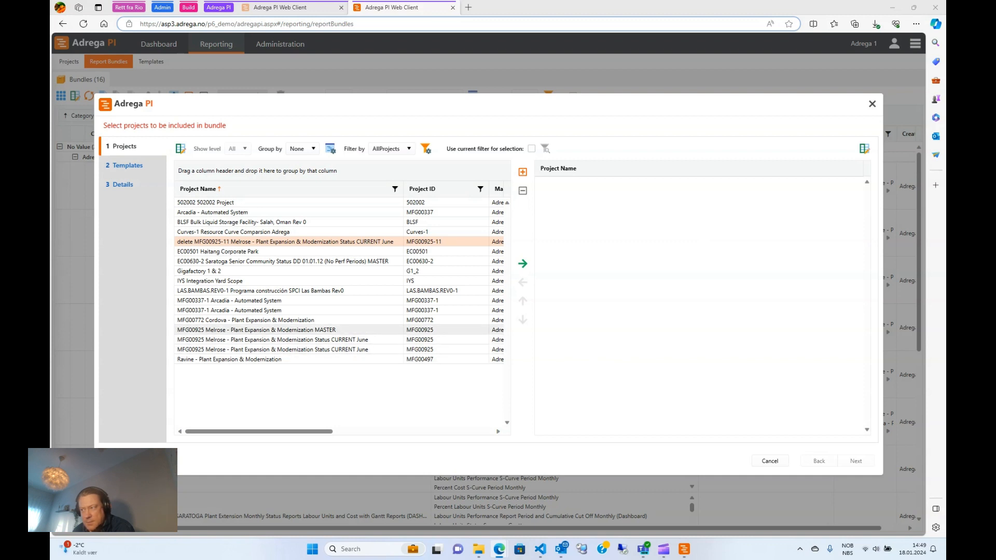
left_click(241, 300)
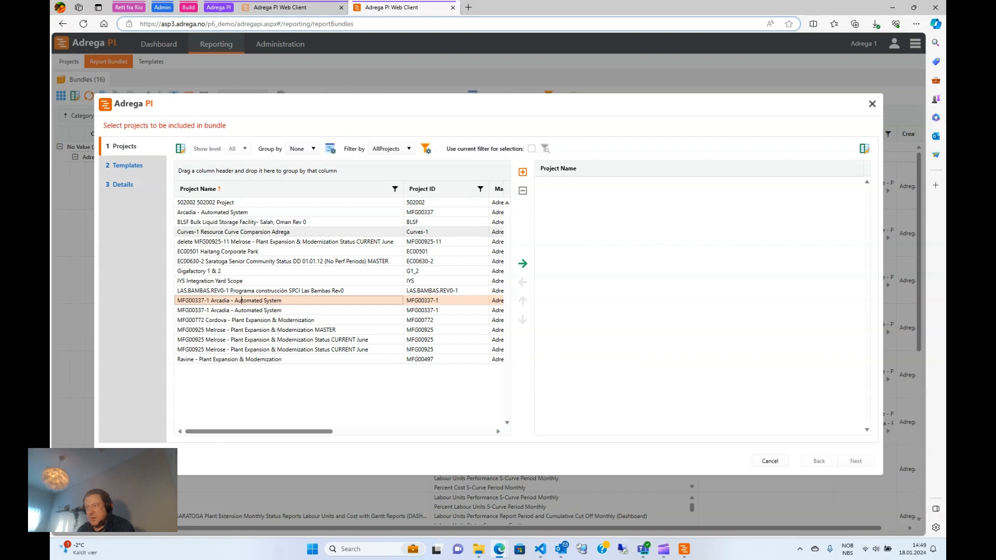
left_click(206, 242, "ctrl")
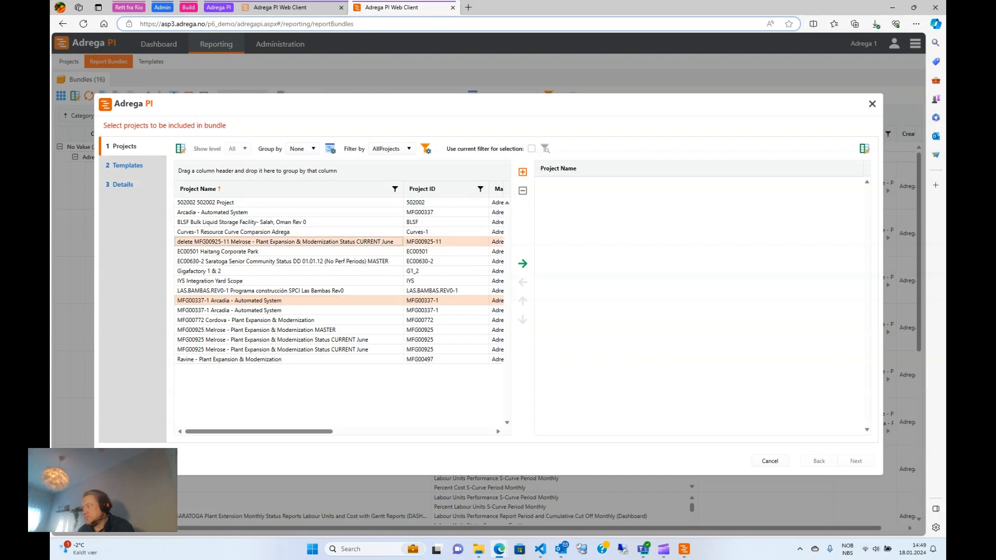
left_click(523, 264)
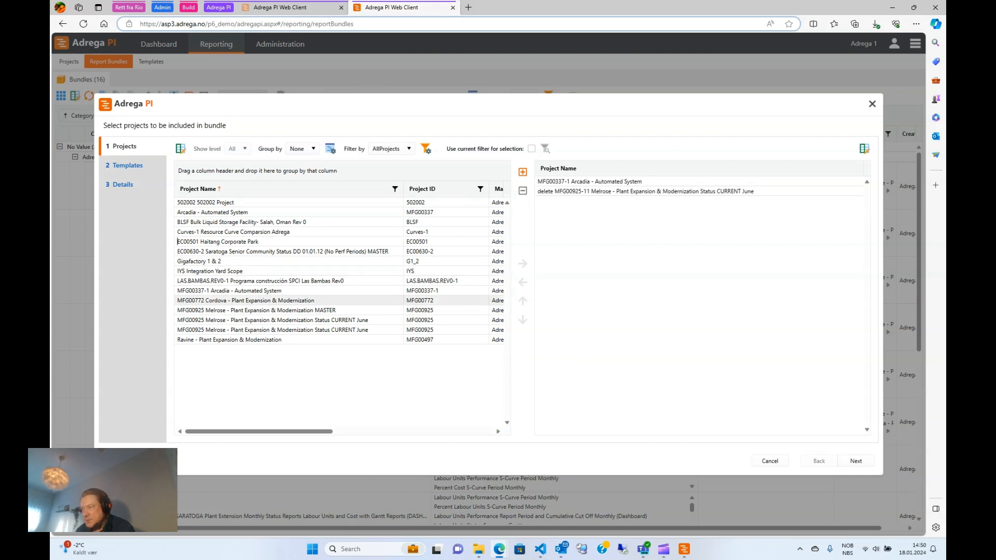
left_click(270, 300)
left_click(522, 264)
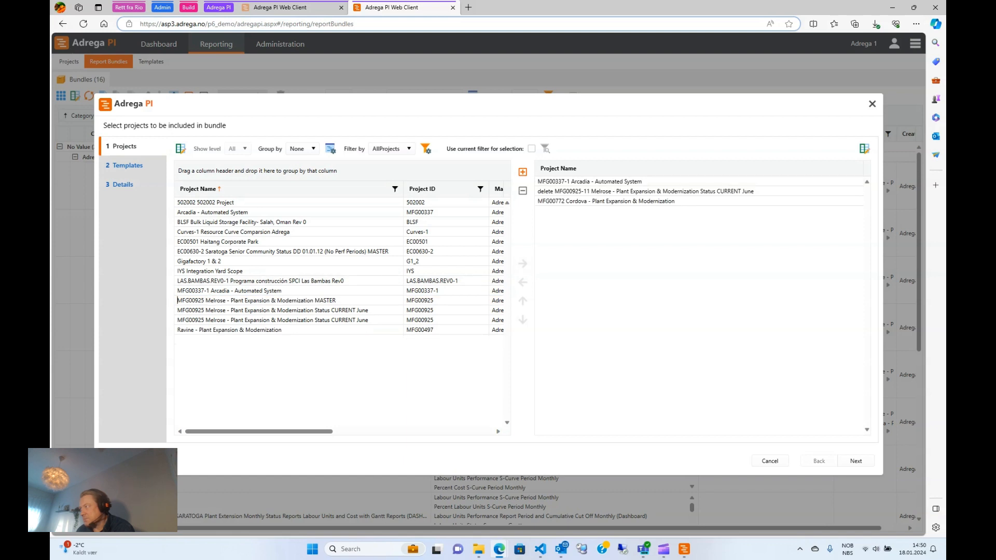
left_click(857, 461)
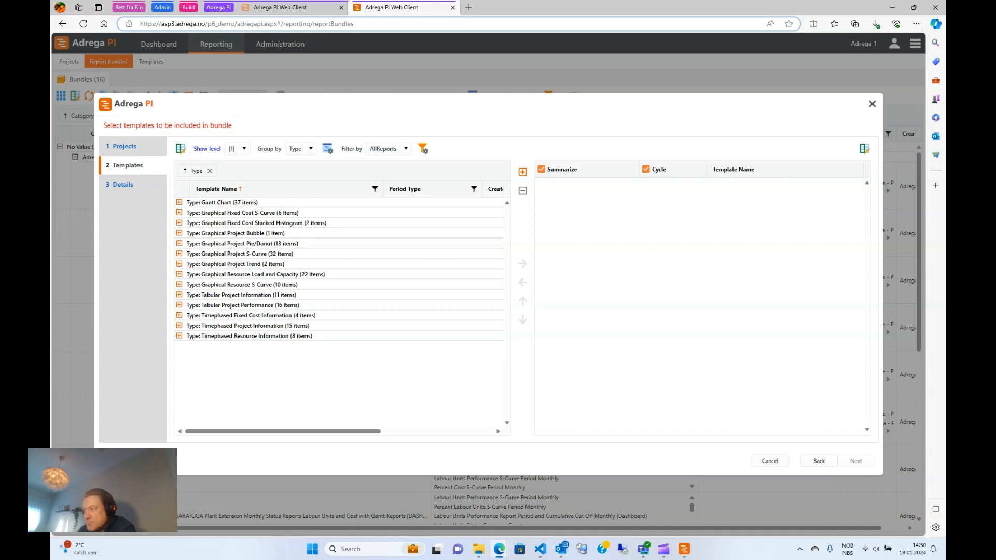
Add the Graphical Project Pie/Donut template "At Completion Labour Units Grouped by DEPARTMENT Pie Chart" to the bundle.
left_click(179, 243)
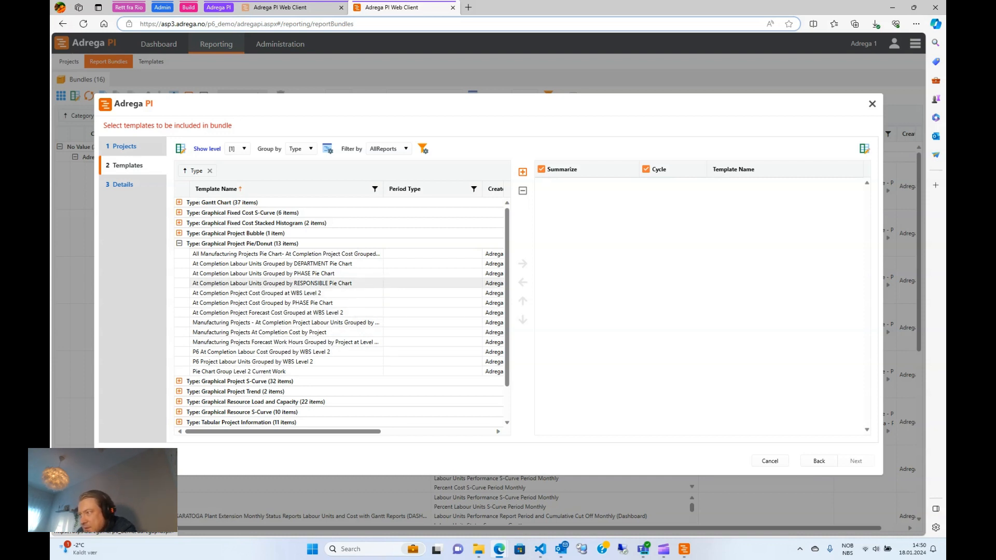
left_click(280, 273)
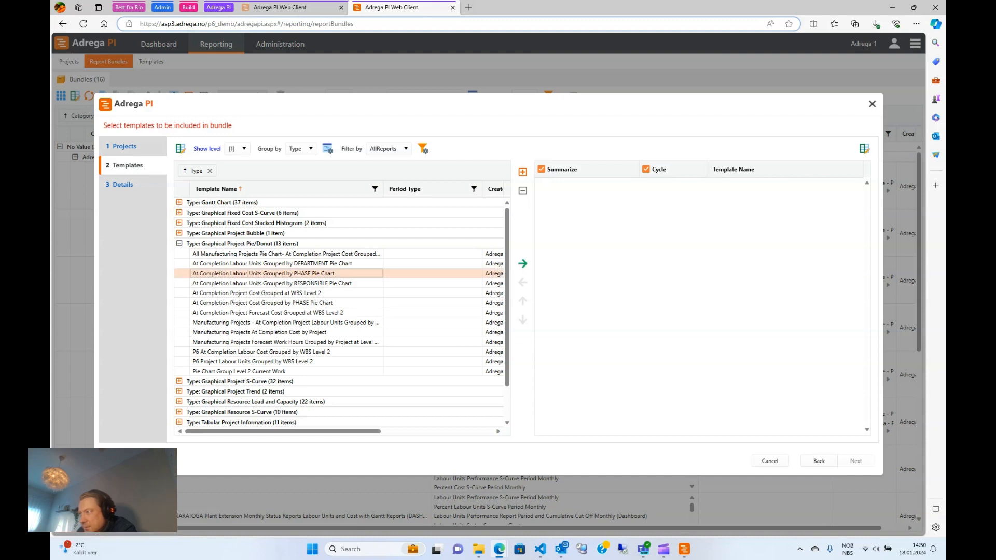
left_click(246, 264)
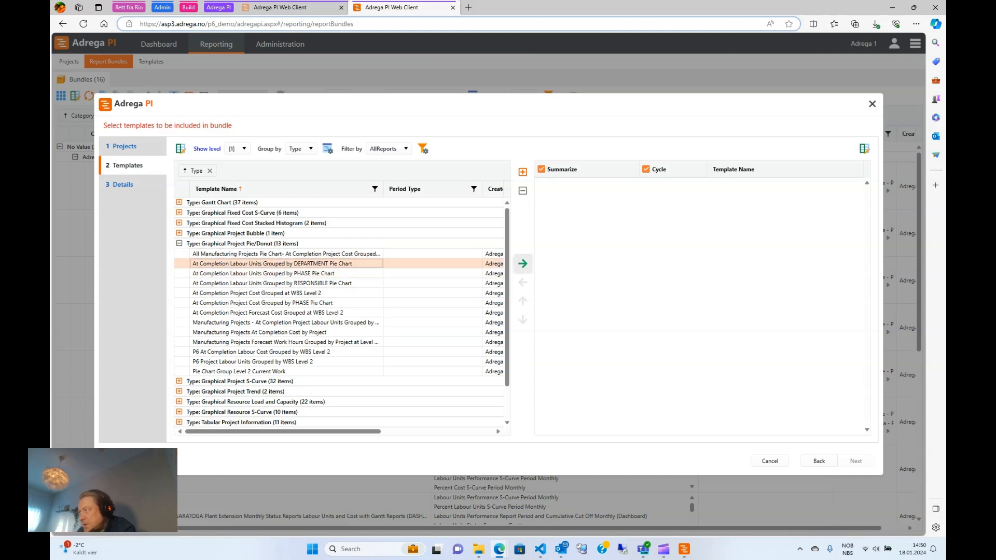
left_click(522, 264)
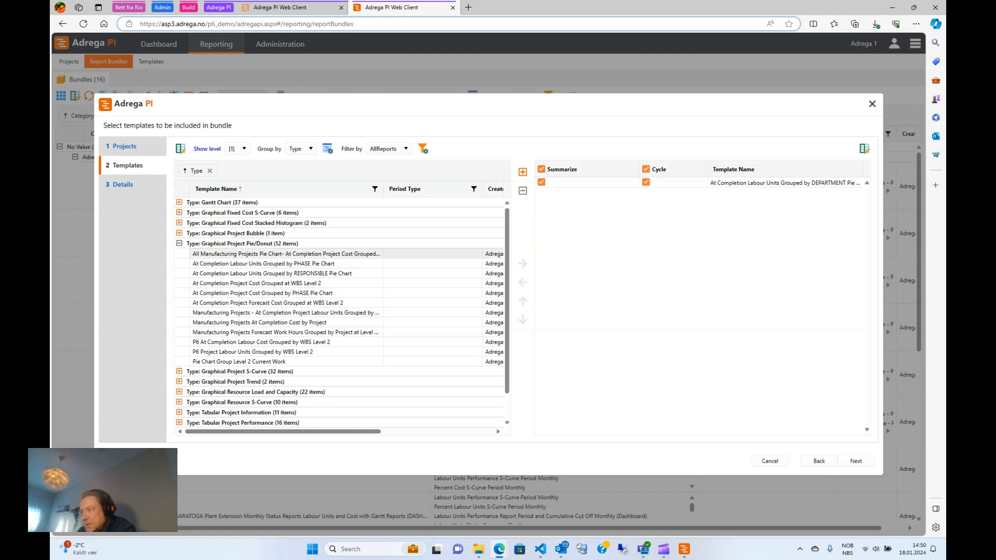
Add the Graphical Project S-Curve template "Labour Units S-Curve Period Monthly (Dashboard)" to the bundle.
left_click(179, 244)
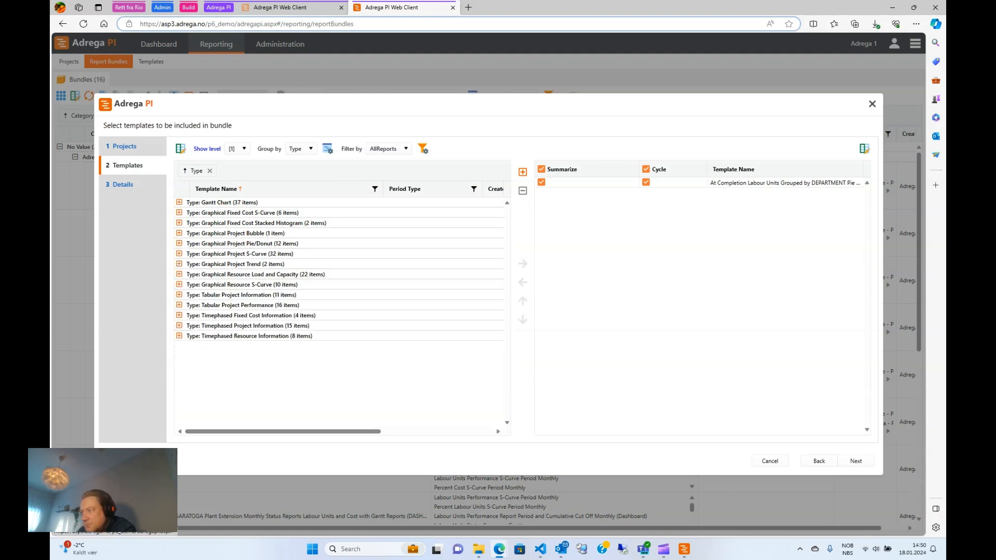
left_click(179, 254)
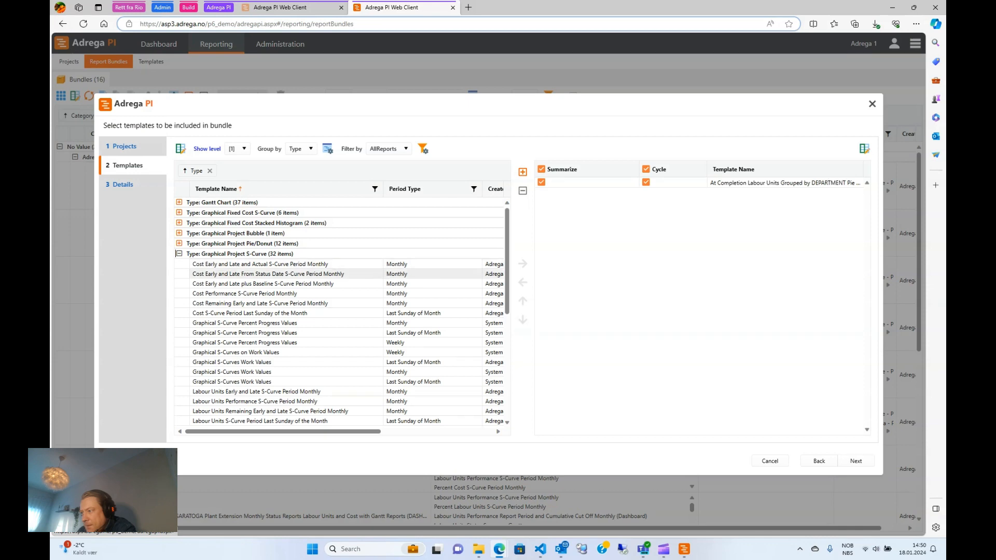
scroll(285, 327, "down", 3)
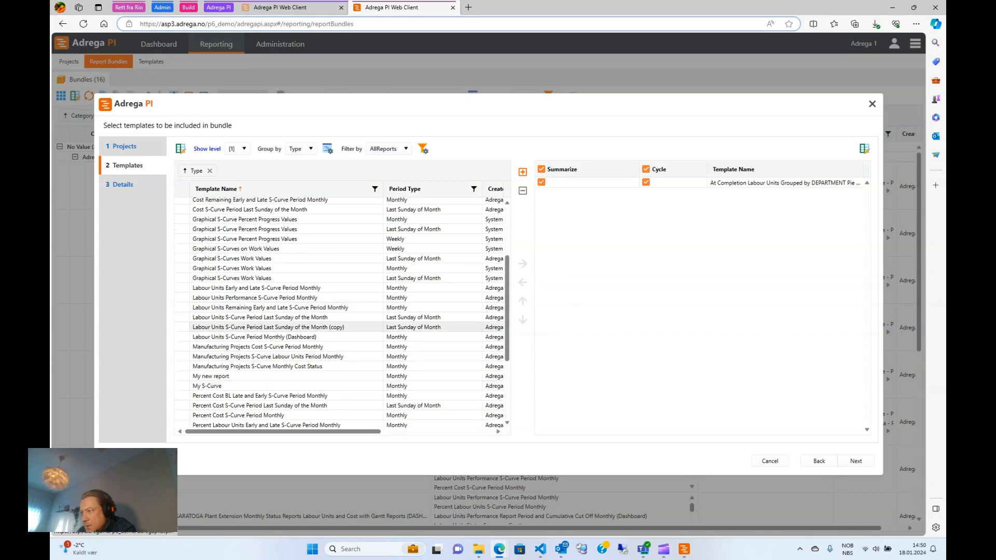
left_click(287, 338)
left_click(523, 264)
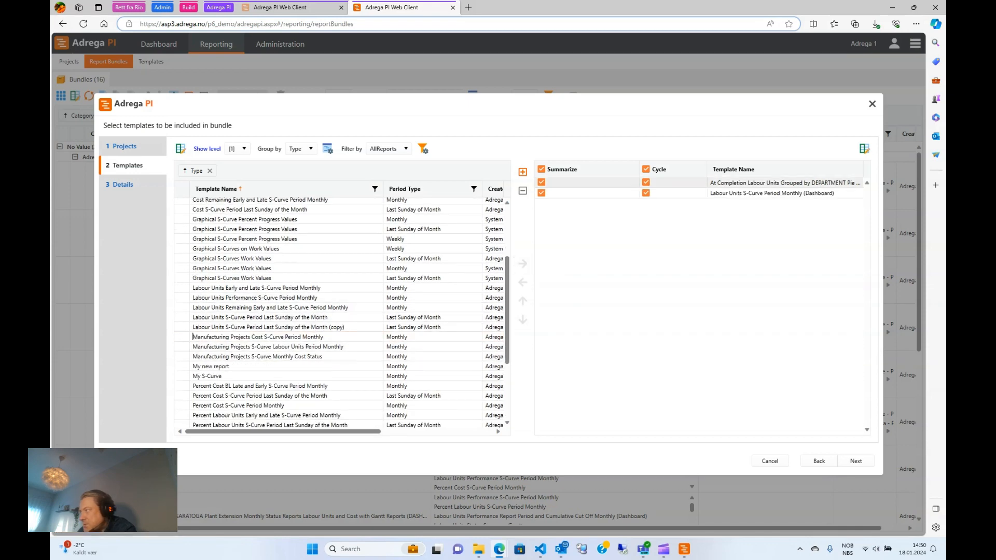
Add the Tabular Project Information template "Late Activities Grouped by WBS" to the bundle and continue to the bundle details.
scroll(285, 291, "up", 1)
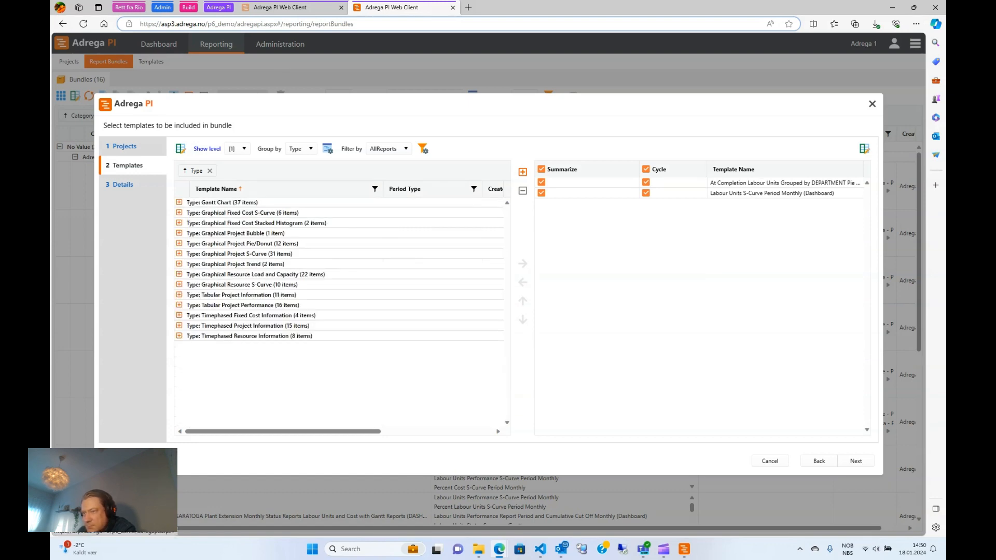
left_click(179, 295)
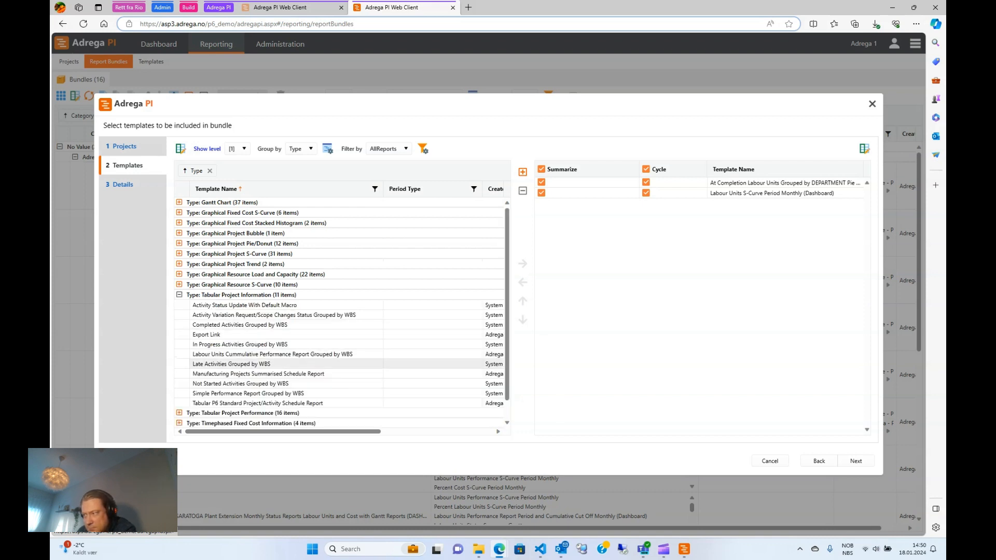
left_click(234, 364)
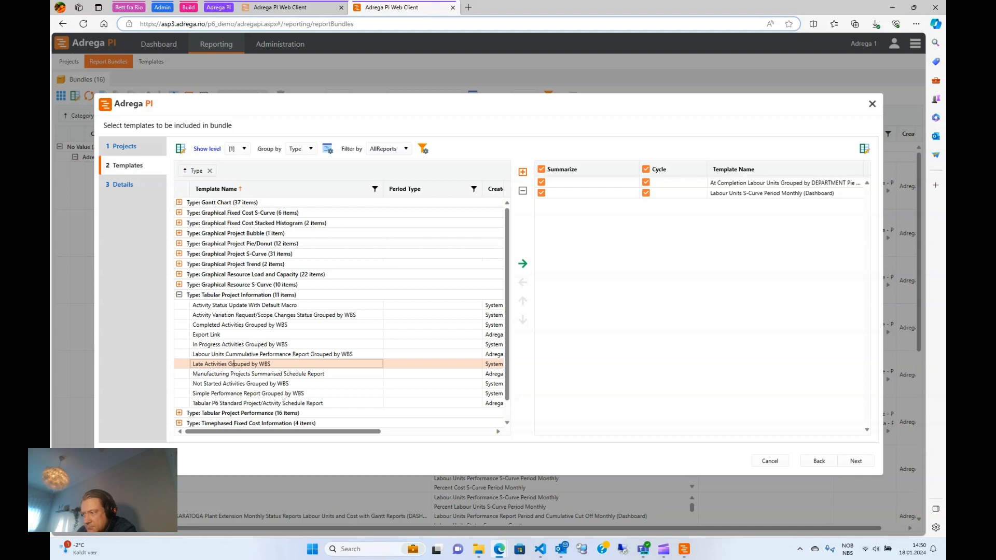
left_click(522, 263)
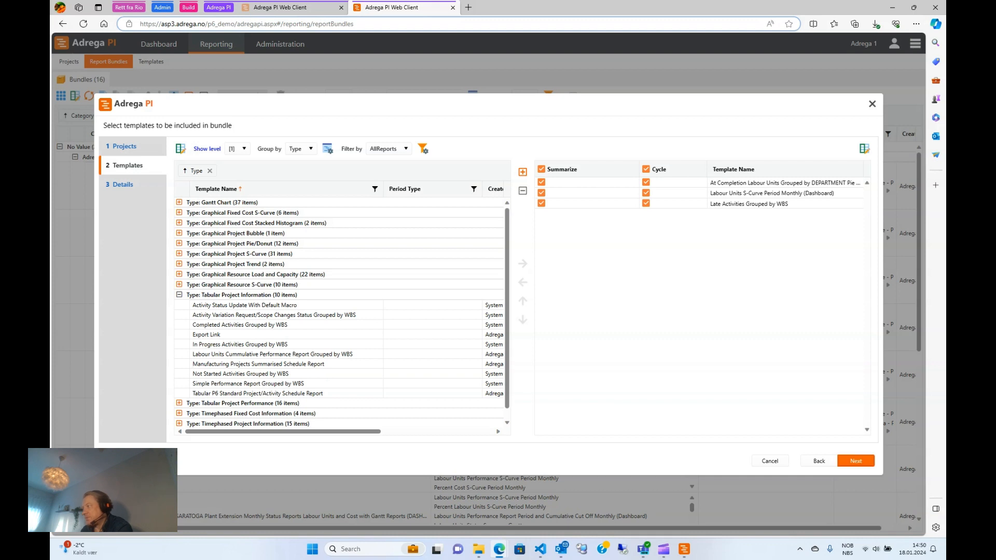
left_click(856, 461)
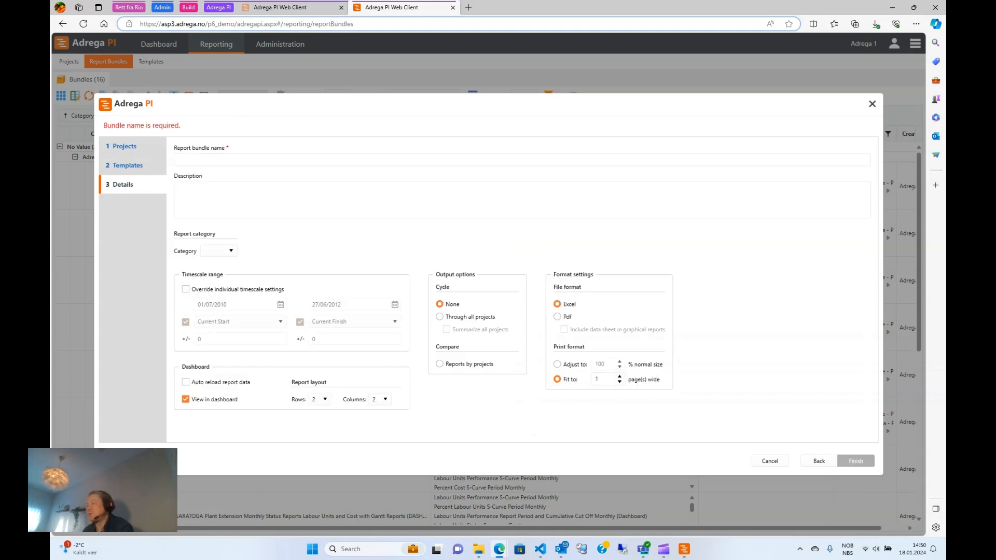
Name the report bundle "My Test Bundle" and leave its category empty.
left_click(178, 160)
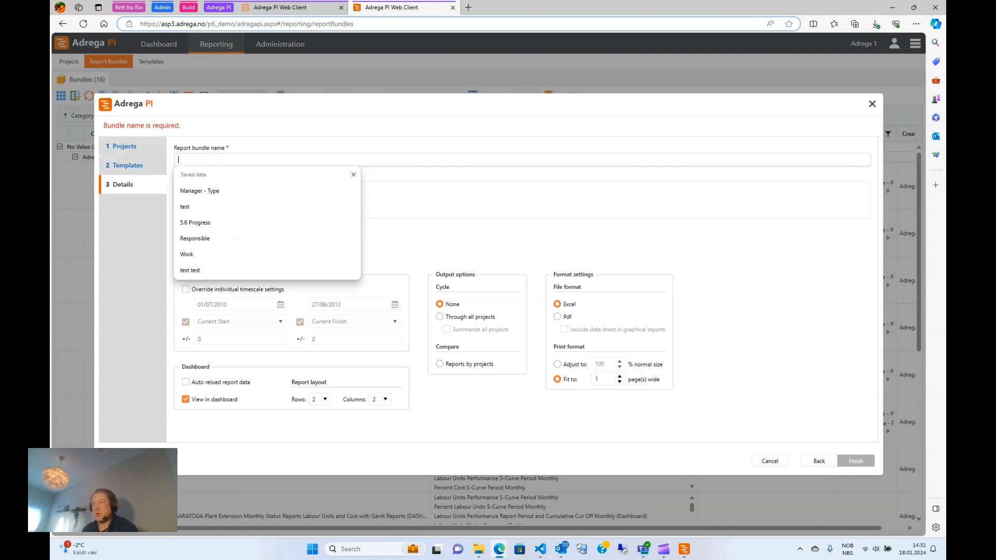
type("My Test")
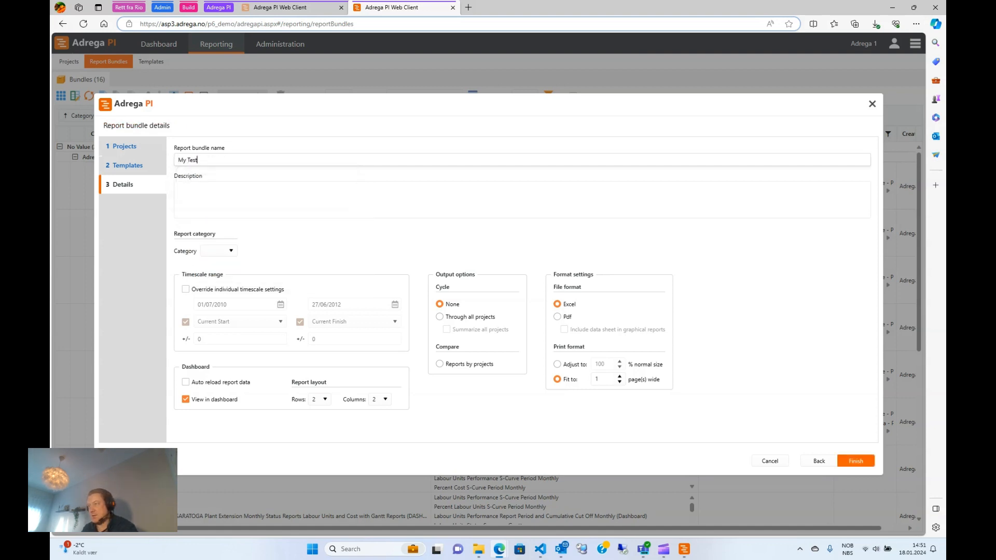
type(" Bundle")
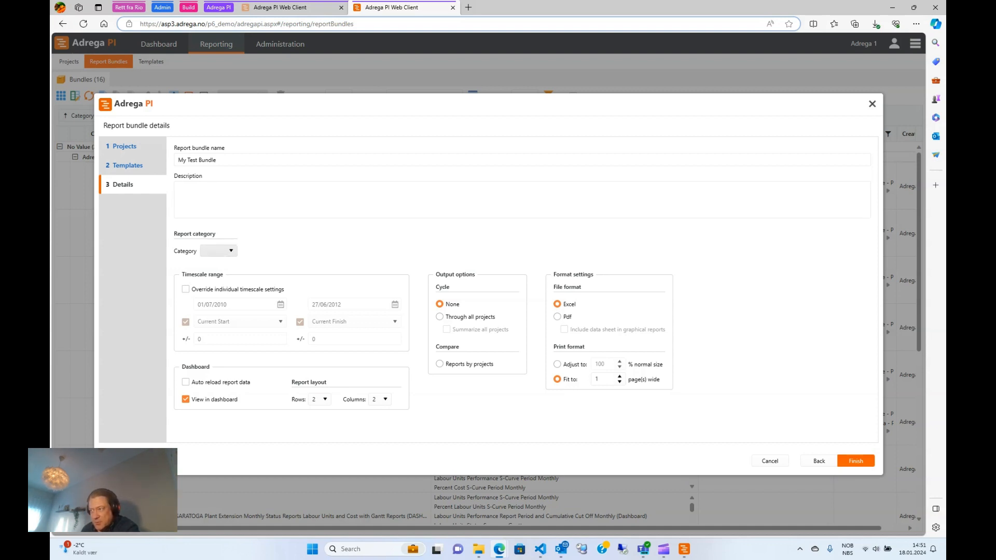
left_click(231, 251)
left_click(231, 250)
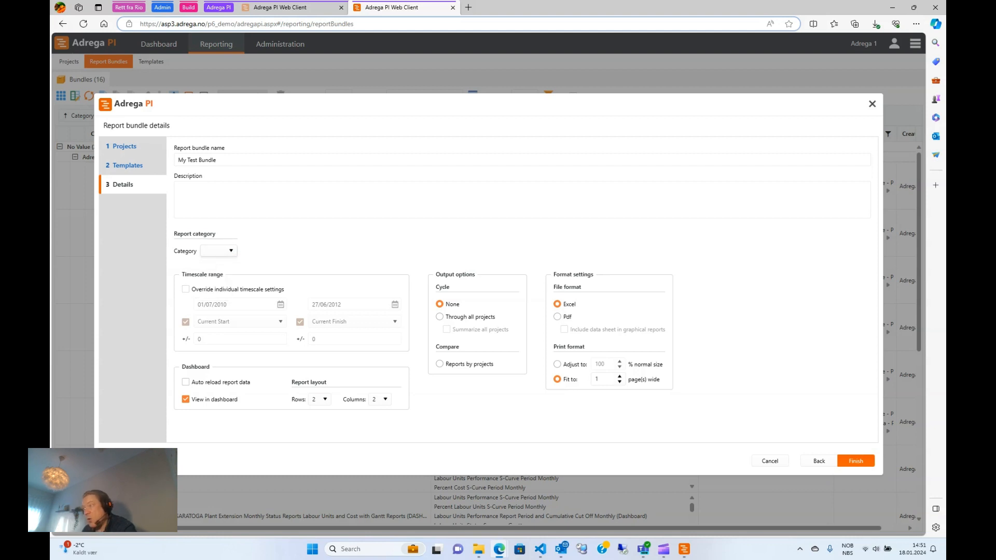
Override the individual timescale settings and enable auto reload of report data, keeping the bundle viewable in the dashboard.
left_click(185, 289)
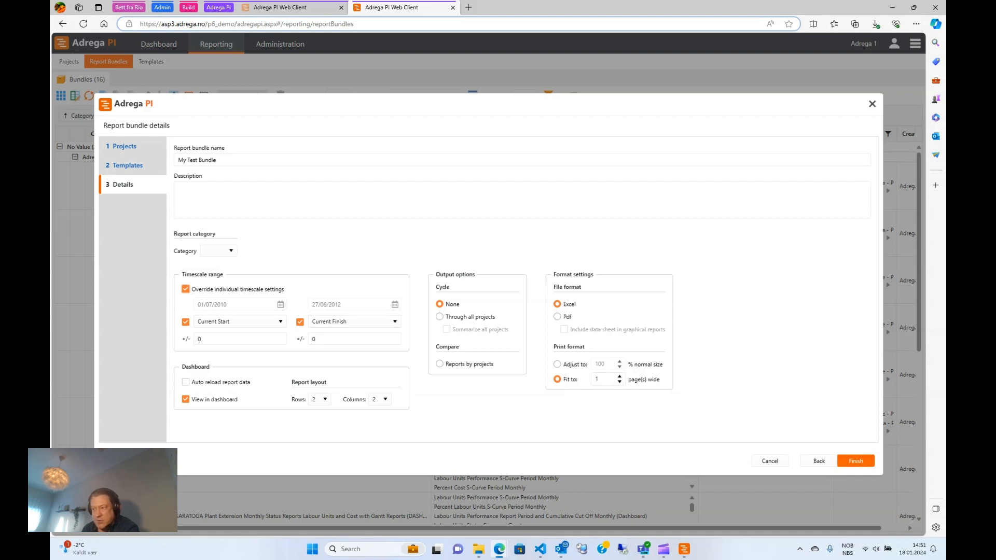
left_click(185, 400)
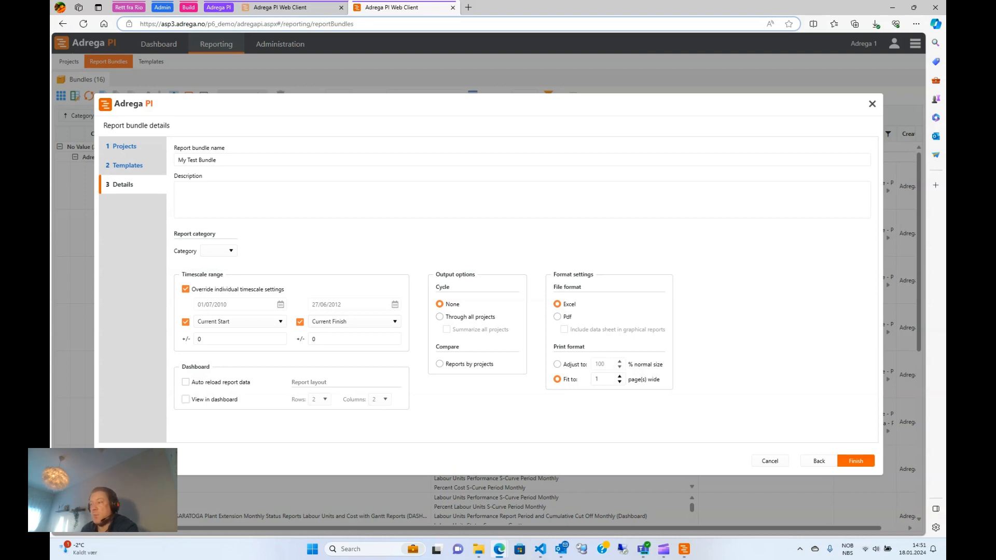
left_click(186, 400)
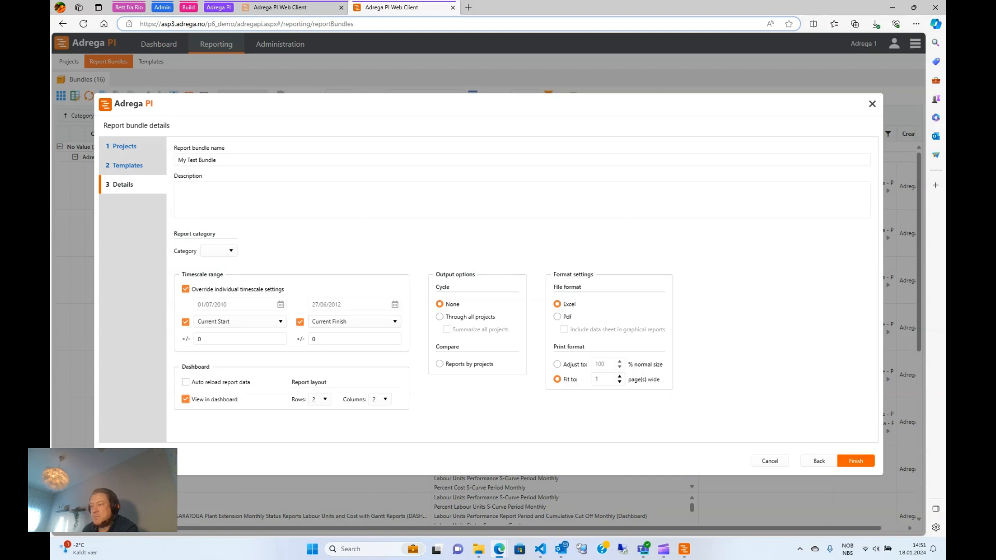
left_click(185, 382)
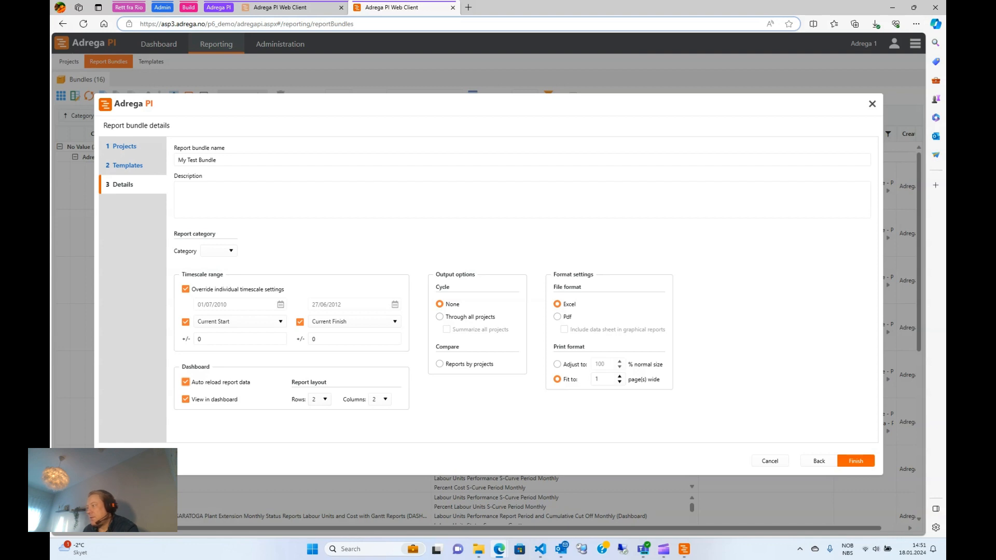
Set the output to cycle through and summarize all projects in Pdf format, and finish creating the bundle.
left_click(440, 317)
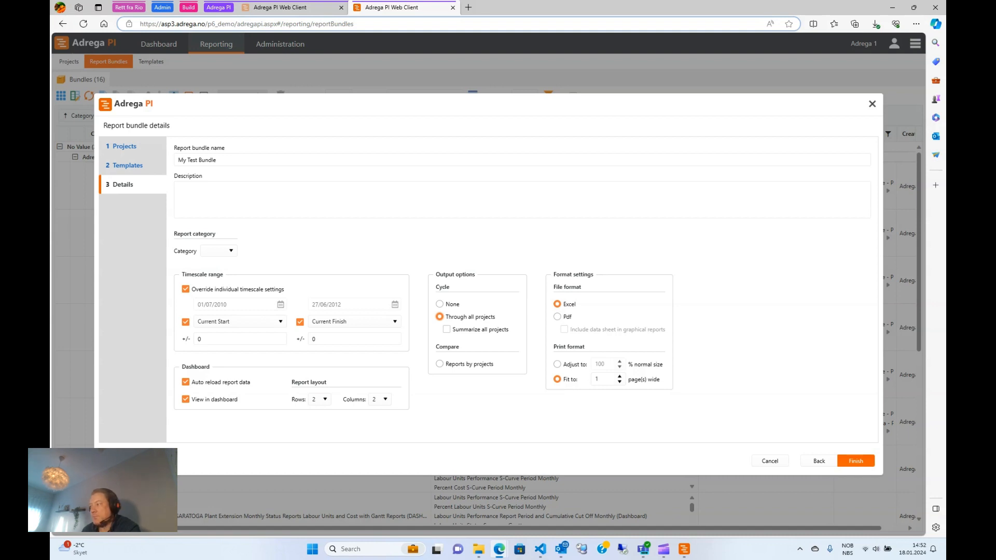
left_click(446, 330)
left_click(558, 316)
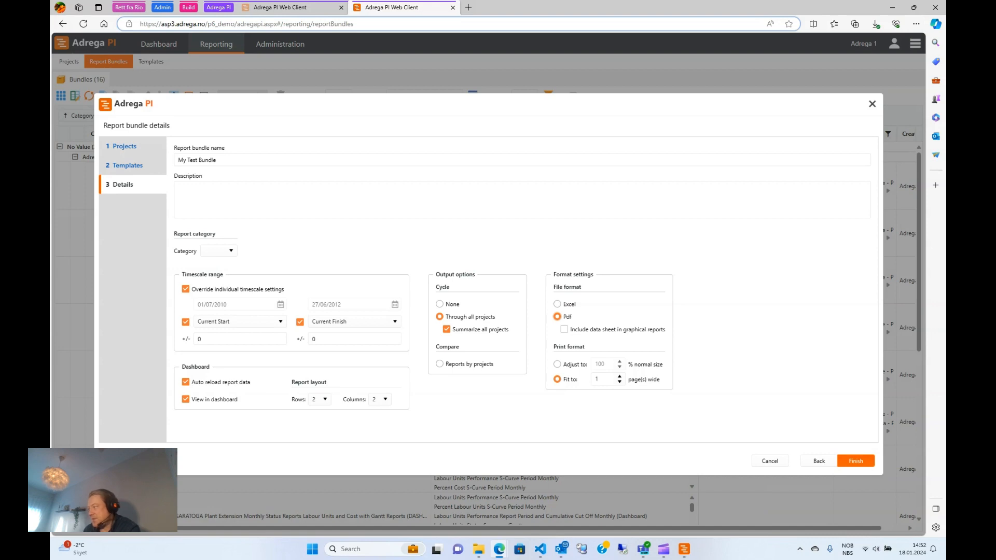
left_click(856, 461)
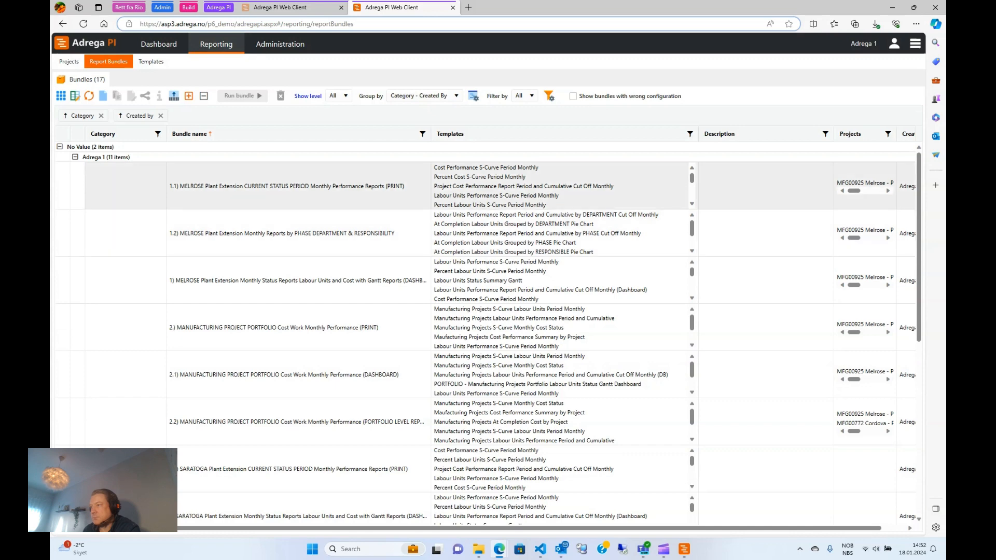
Run "My Test Bundle" from the bundle list with its preset bundle options.
scroll(488, 249, "down", 6)
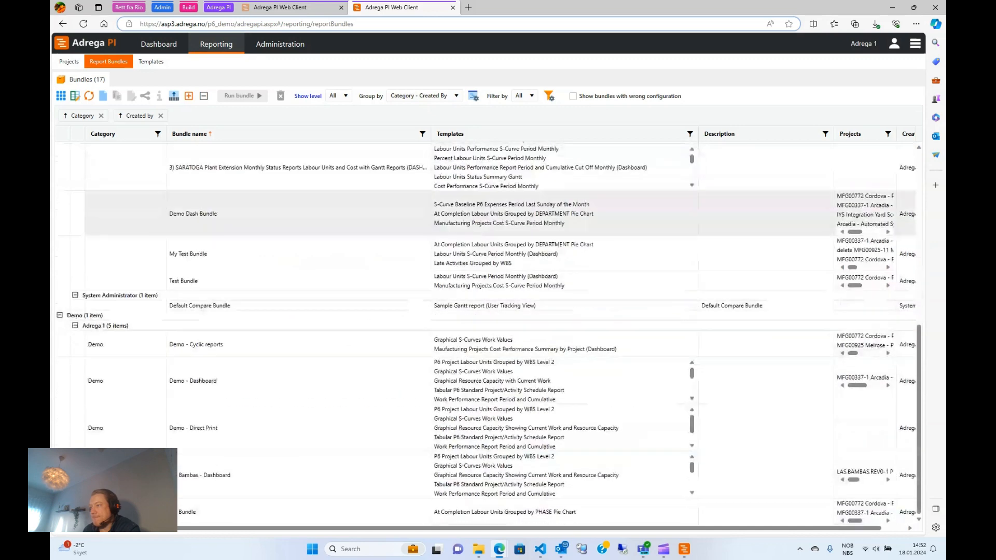
left_click(207, 254)
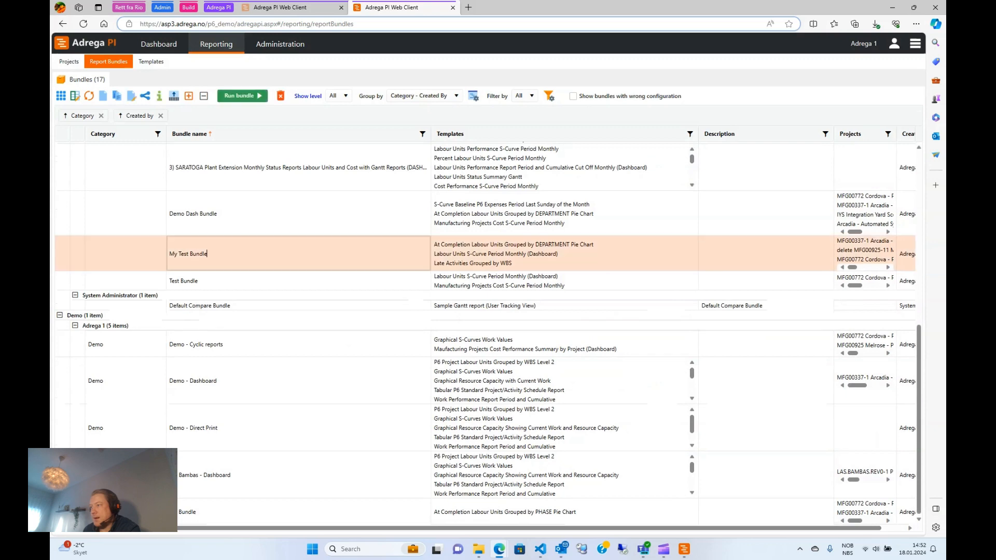
left_click(241, 95)
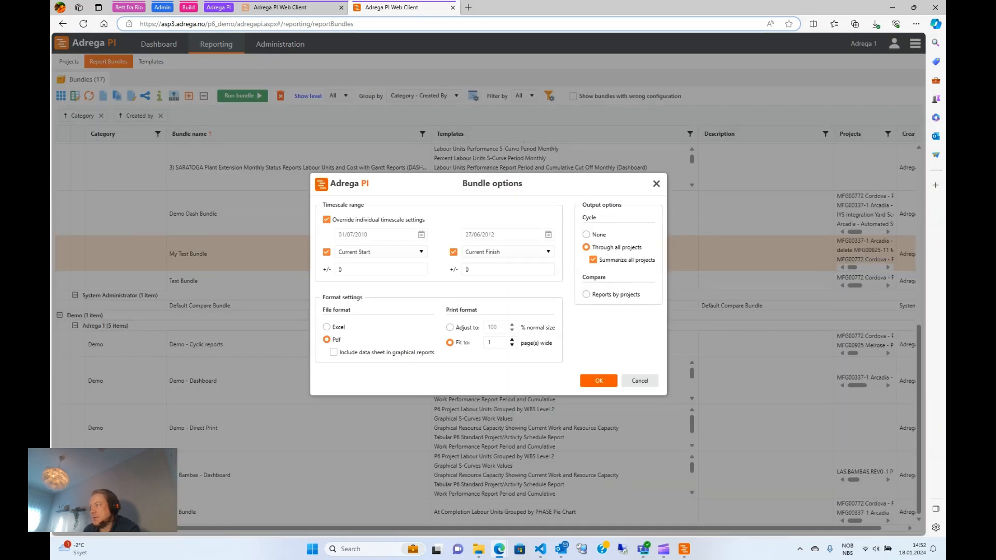
left_click(599, 381)
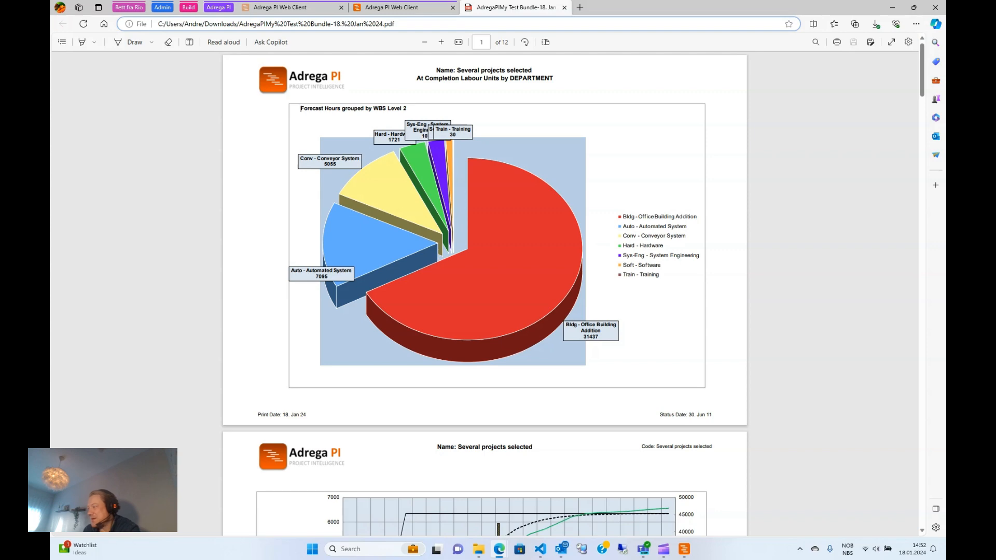
Examine the summarized and per-project pages of the generated bundle PDF, and close the PDF.
scroll(301, 108, "down", 6)
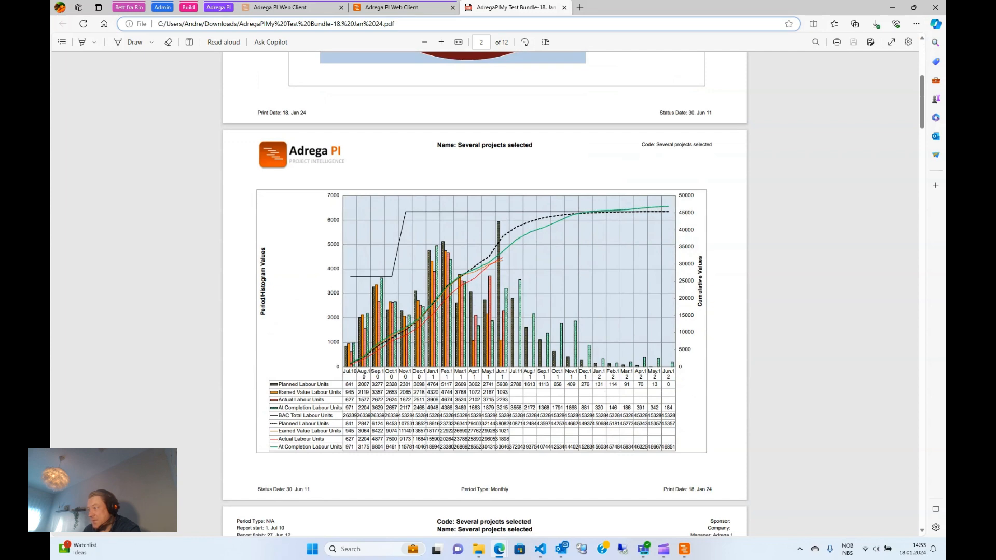
scroll(485, 293, "down", 3)
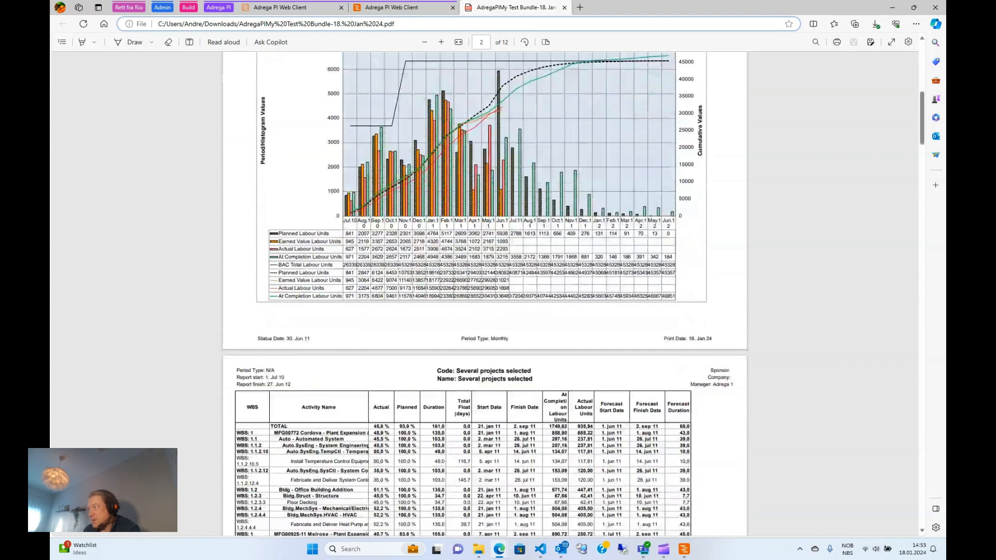
scroll(485, 293, "down", 13)
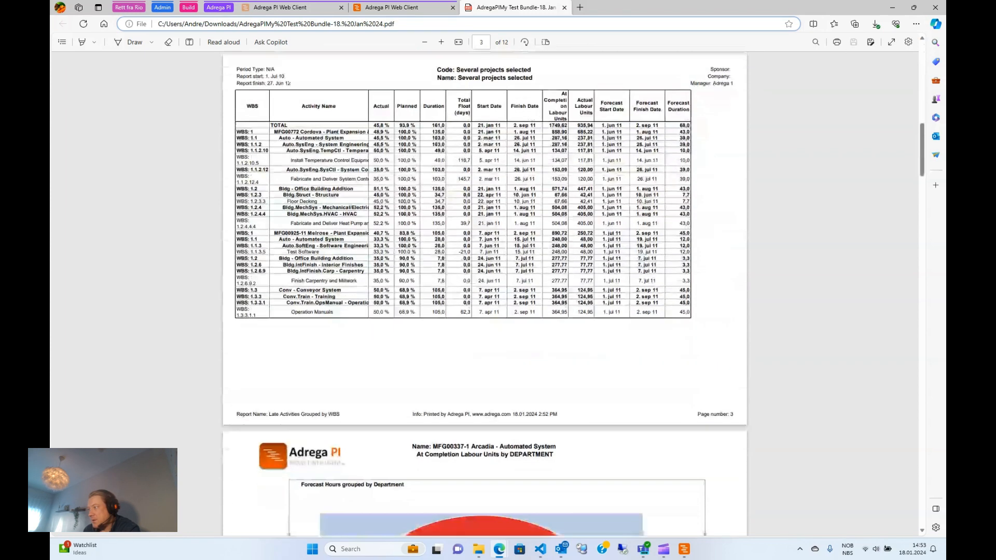
scroll(485, 293, "down", 10)
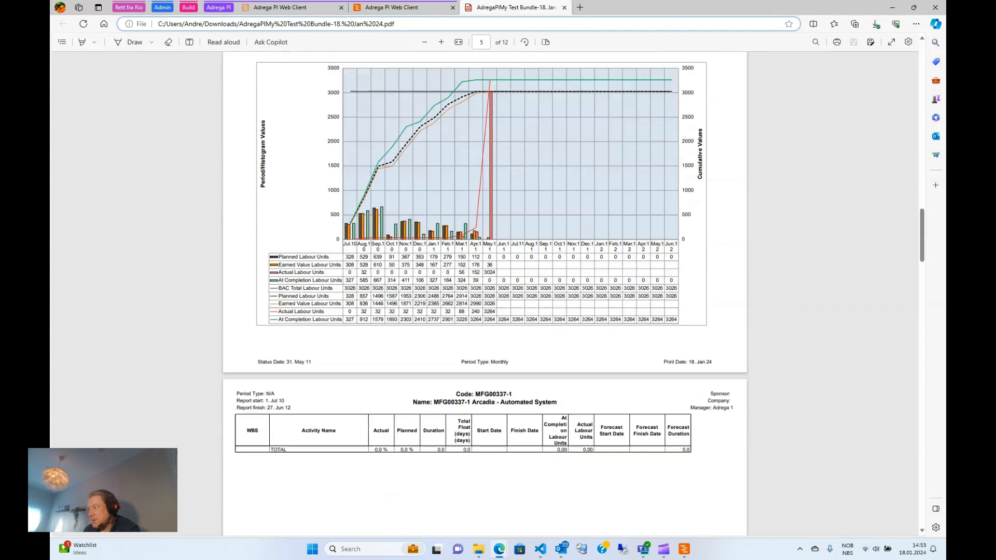
scroll(486, 293, "up", 3)
scroll(485, 293, "up", 12)
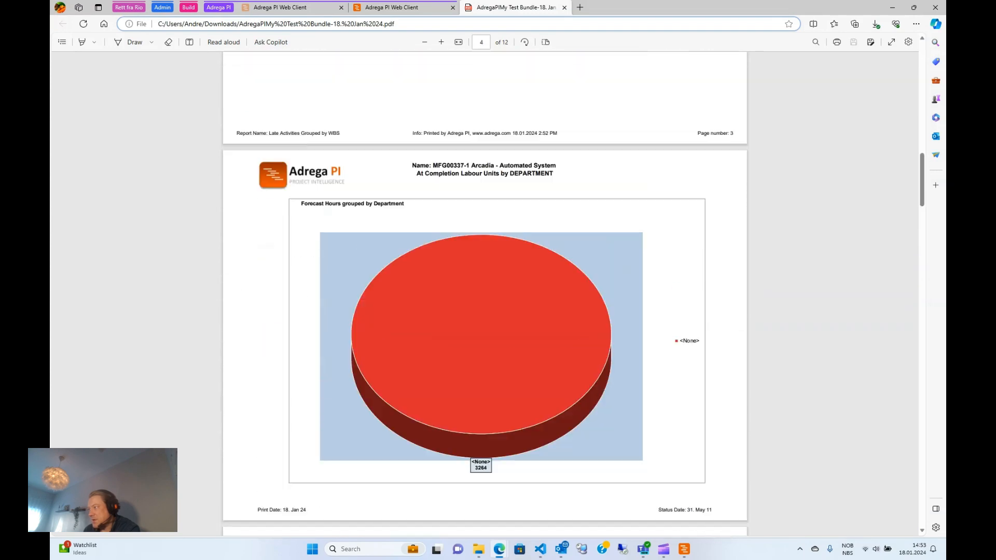
scroll(485, 293, "up", 6)
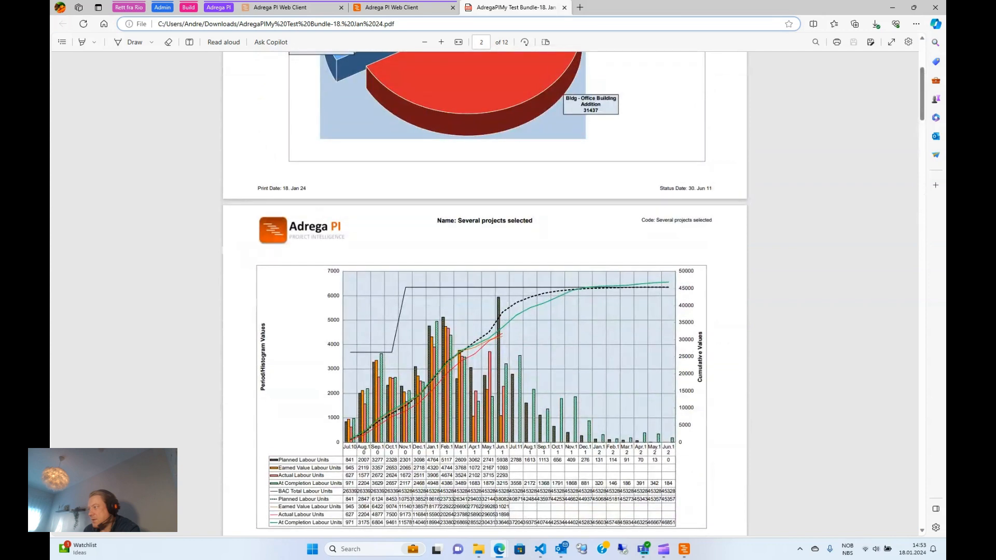
scroll(485, 293, "up", 4)
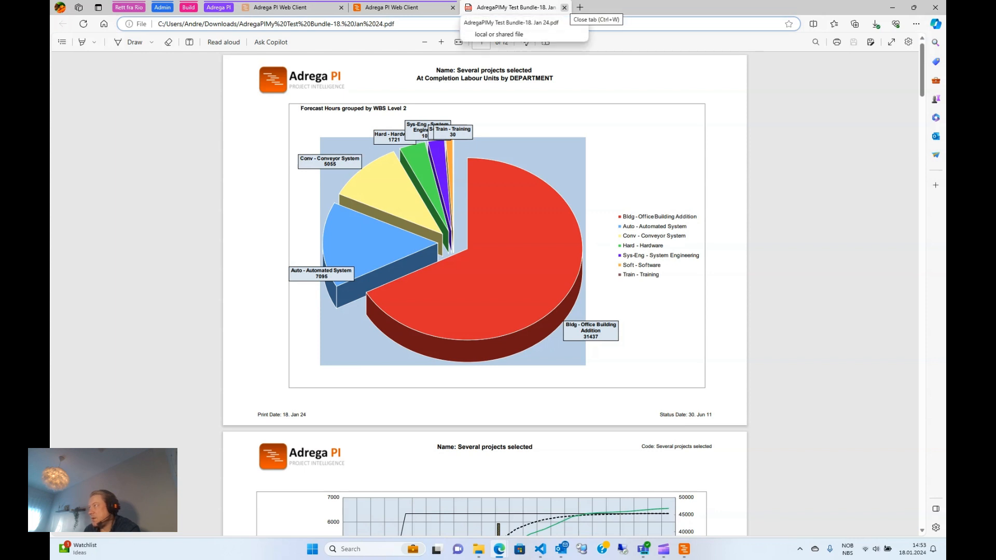
left_click(564, 7)
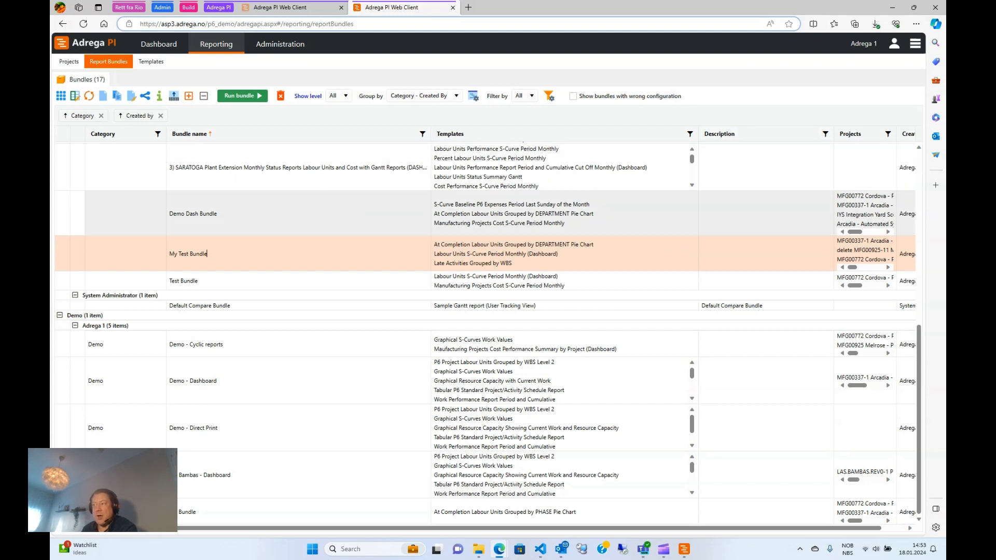
Show the reports of "My Test Bundle" on the dashboard.
left_click(181, 253)
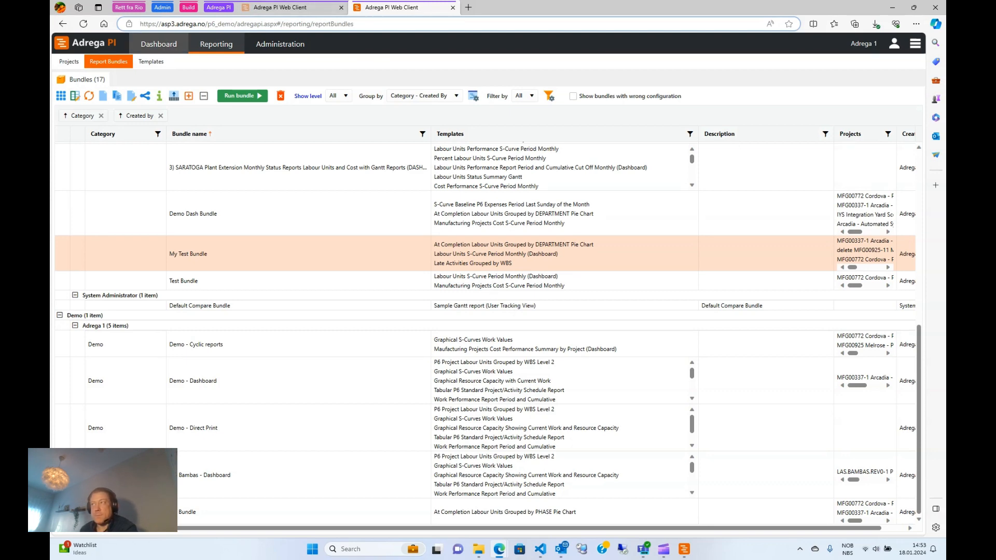
left_click(142, 44)
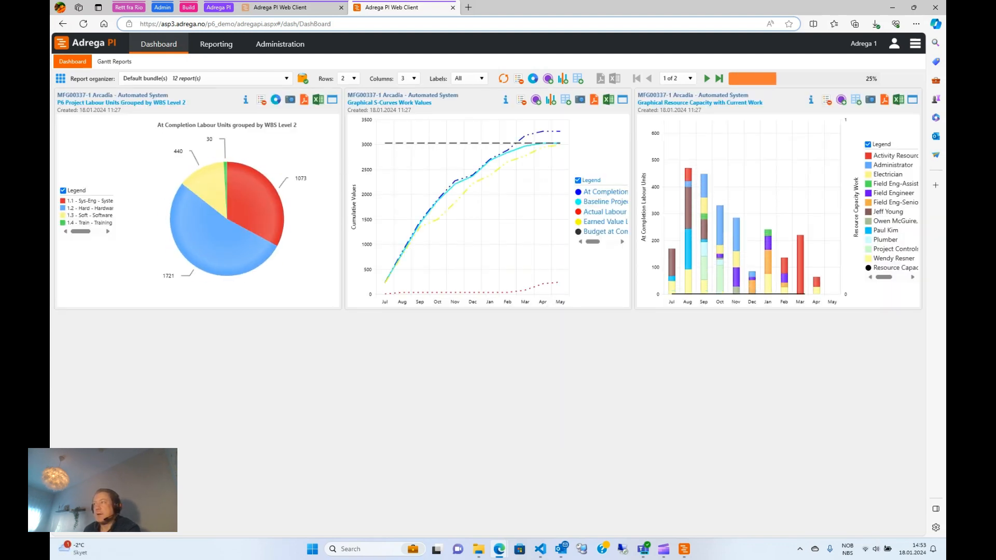
left_click(287, 78)
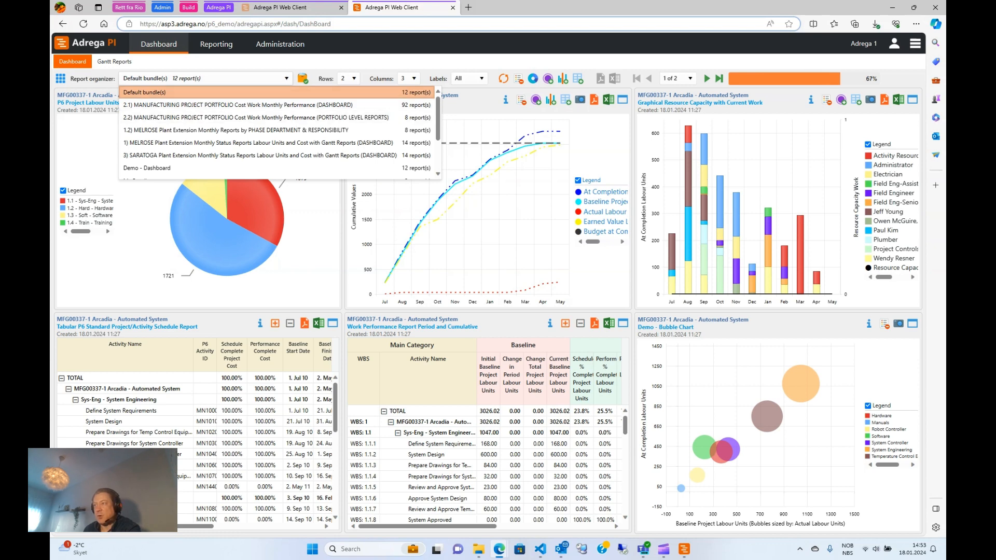
scroll(233, 117, "down", 1)
scroll(233, 114, "down", 1)
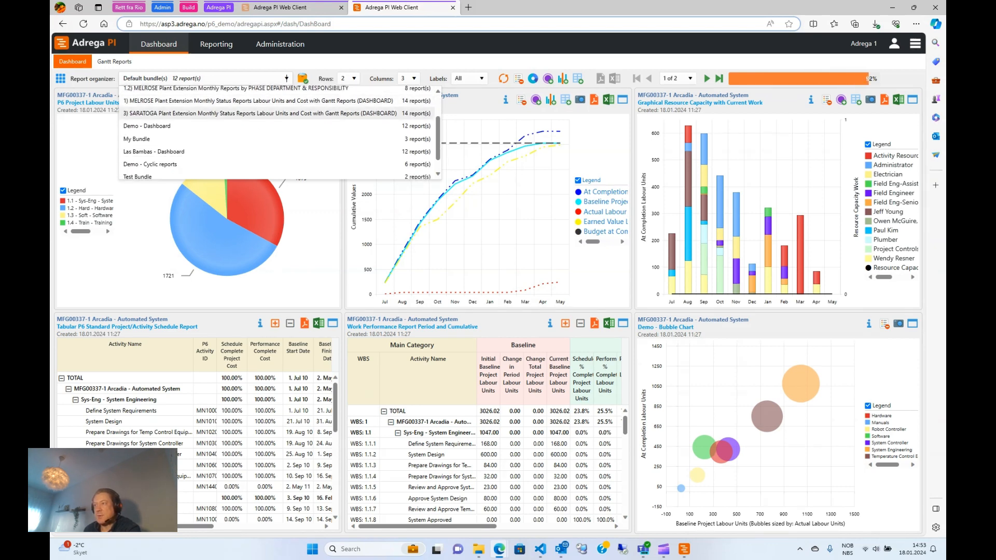
scroll(233, 132, "down", 1)
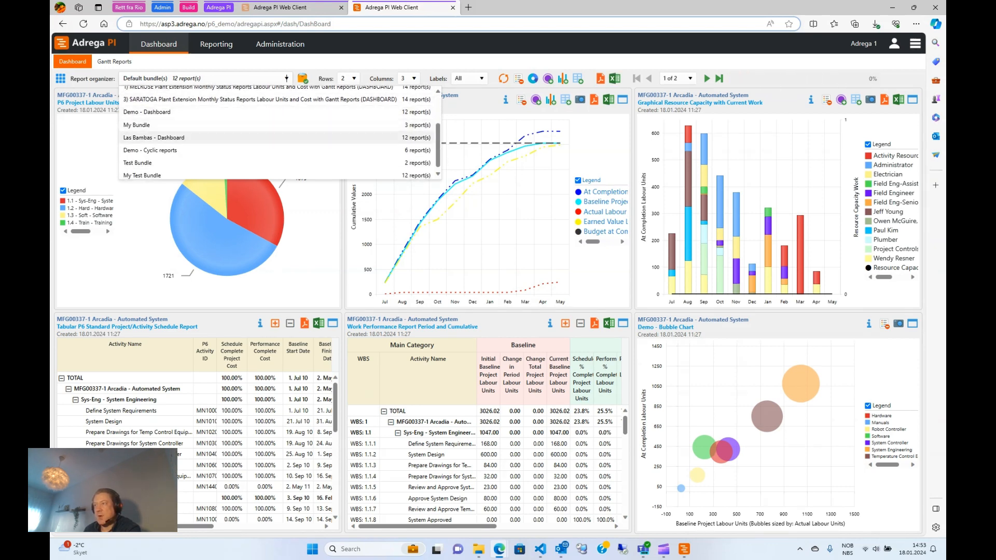
left_click(142, 173)
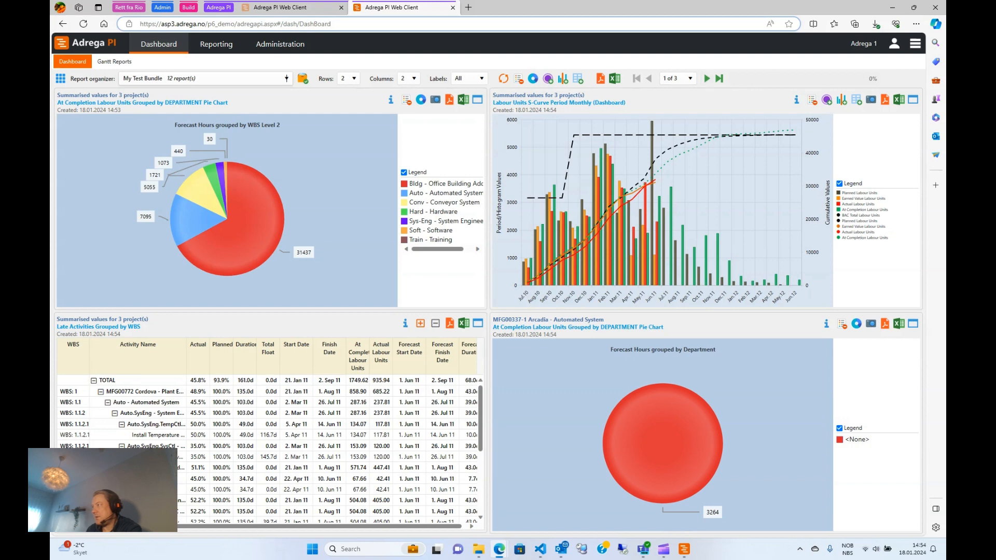
Arrange the dashboard in three columns and three rows, and look through both pages of bundle reports.
left_click(414, 78)
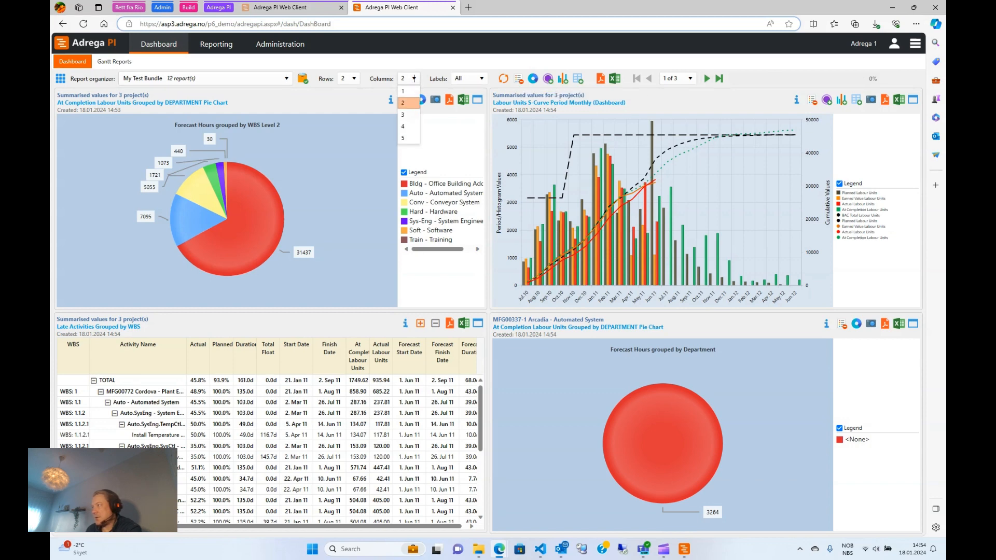
left_click(403, 114)
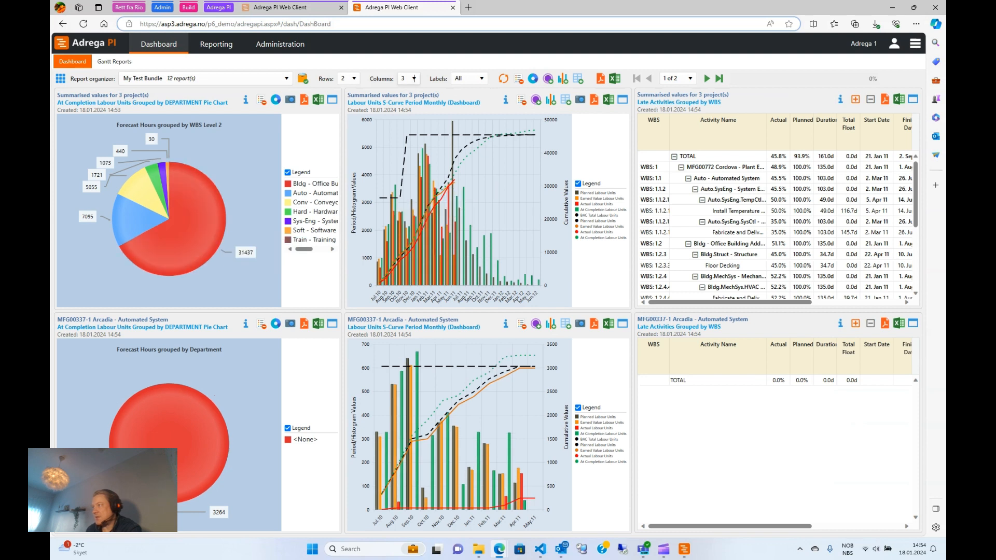
left_click(355, 79)
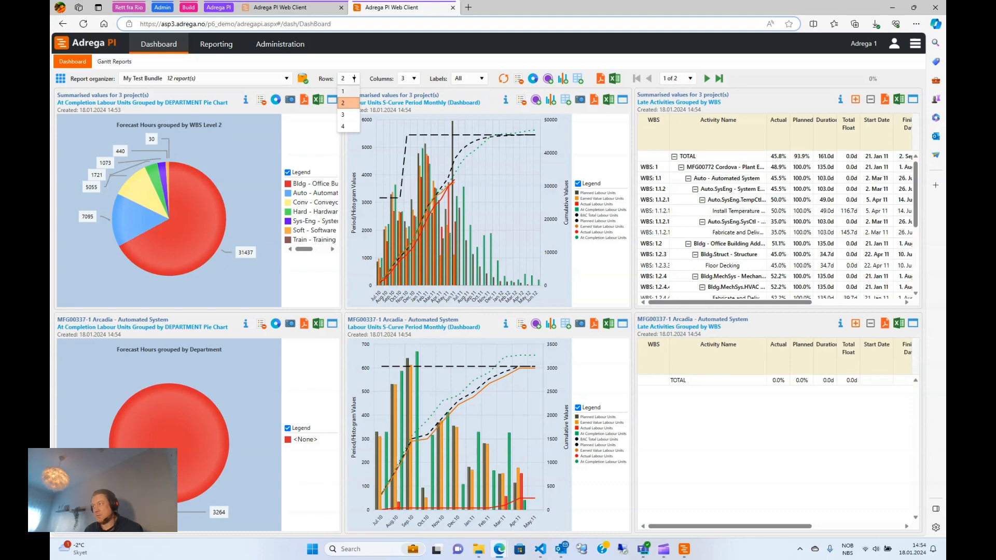
left_click(343, 114)
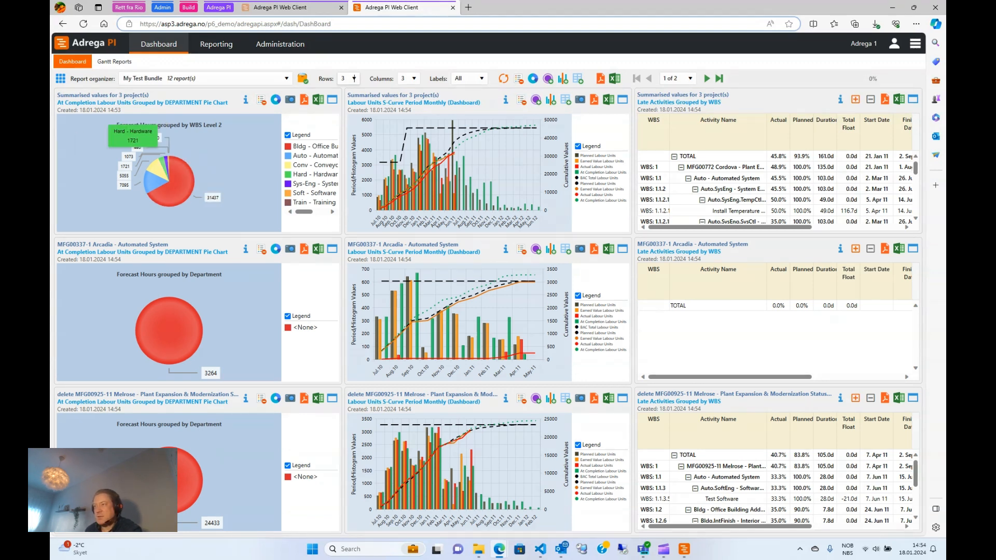
mouse_move(155, 166)
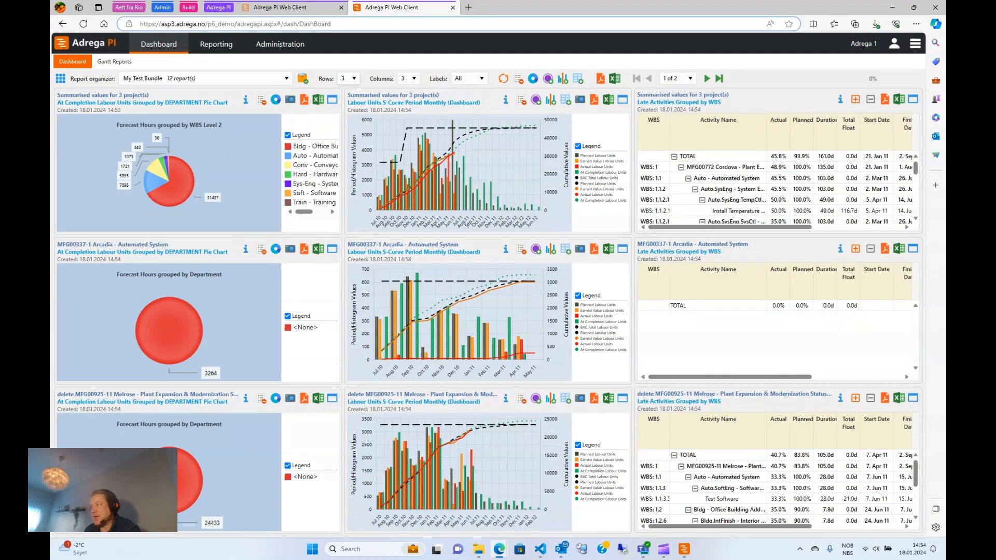
left_click(707, 79)
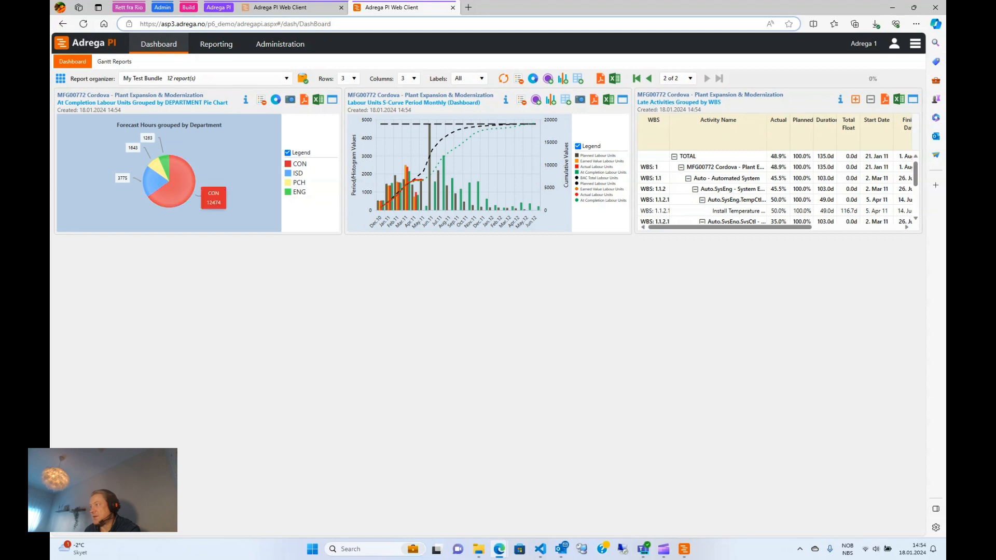
left_click(648, 78)
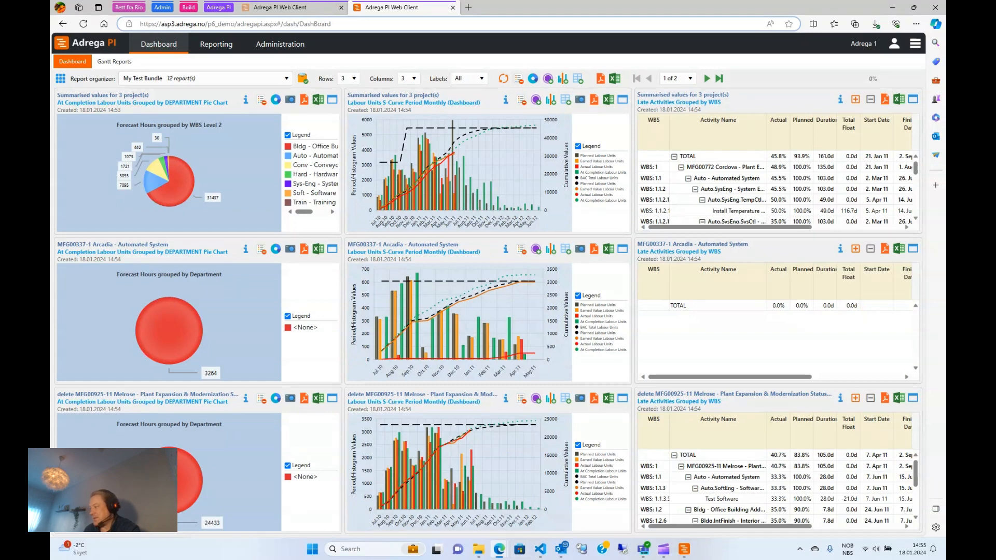
Switch to the Adrega PI Desktop Client and choose to update the selected project MFG00925-11 using a Primavera P6 XML or ZIP file.
mouse_move(685, 549)
left_click(685, 498)
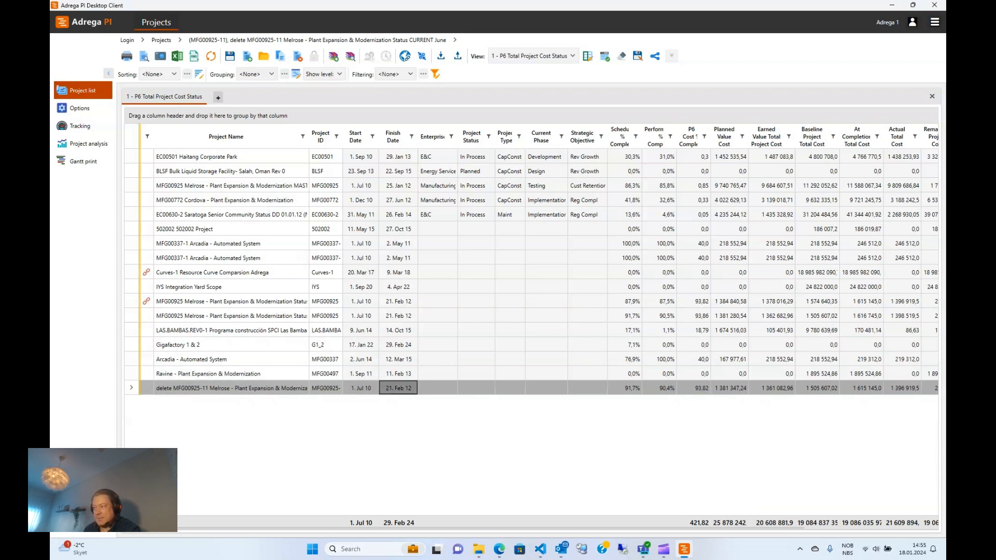
left_click(437, 388)
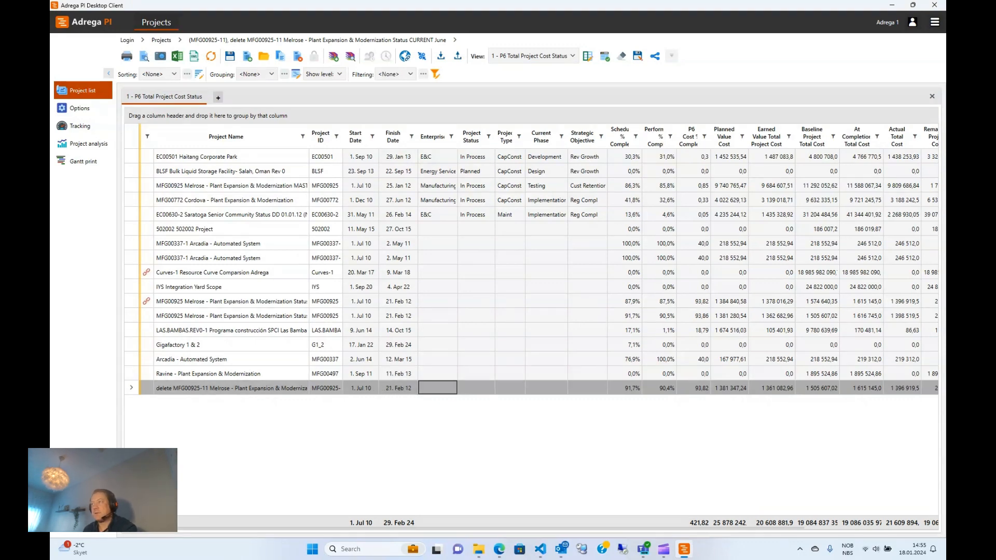
left_click(264, 56)
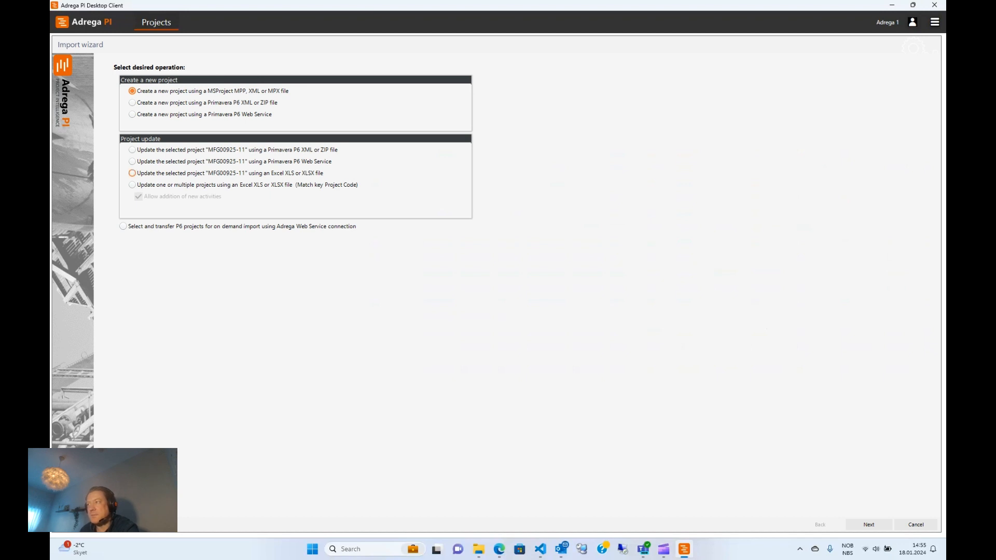
left_click(132, 173)
left_click(132, 150)
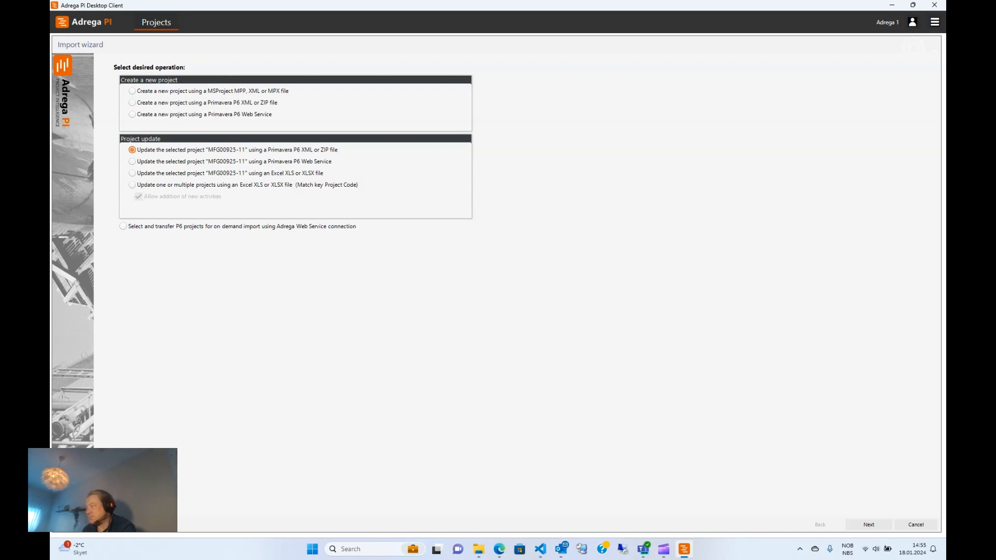
Load melrosewithbaselineandoriginal.zip as the update file, overwriting the existing archive file and accepting the compatibility check.
left_click(869, 525)
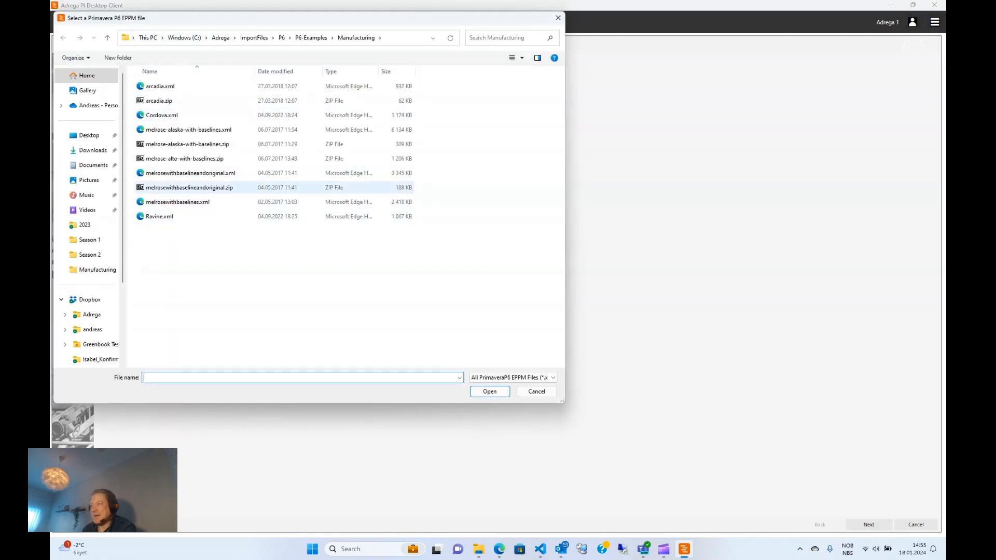
left_click(186, 187)
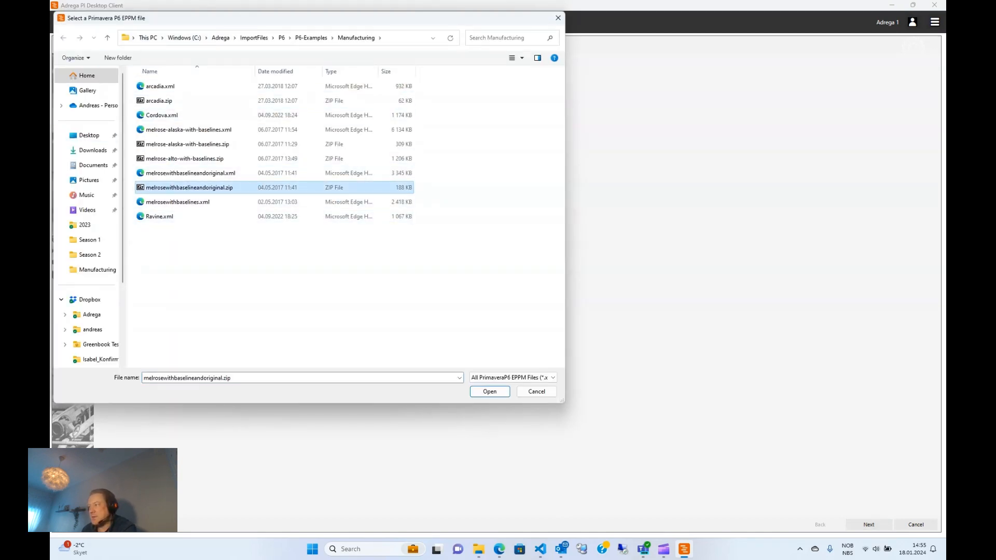
key("Return")
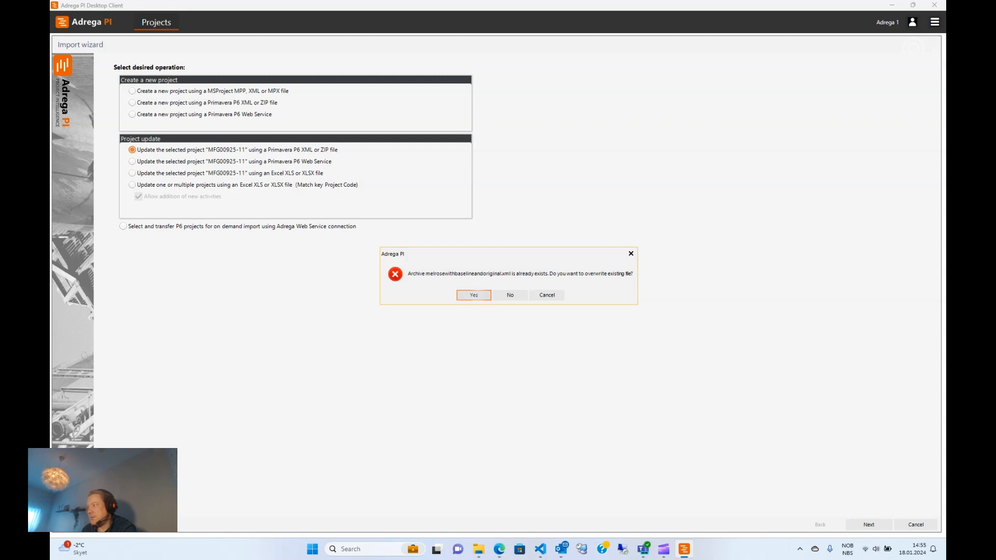
key("Return")
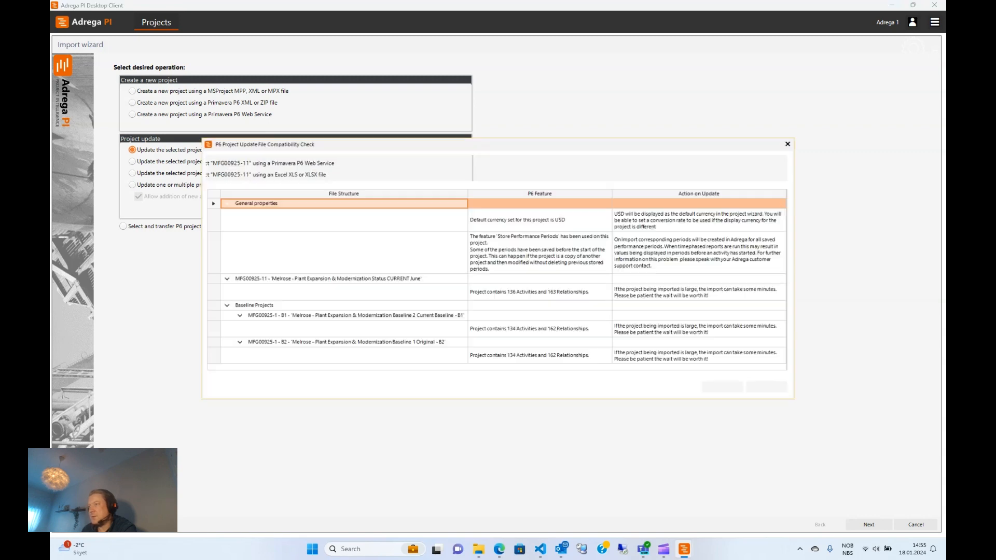
left_click_drag(373, 145, 286, 115)
key("Return")
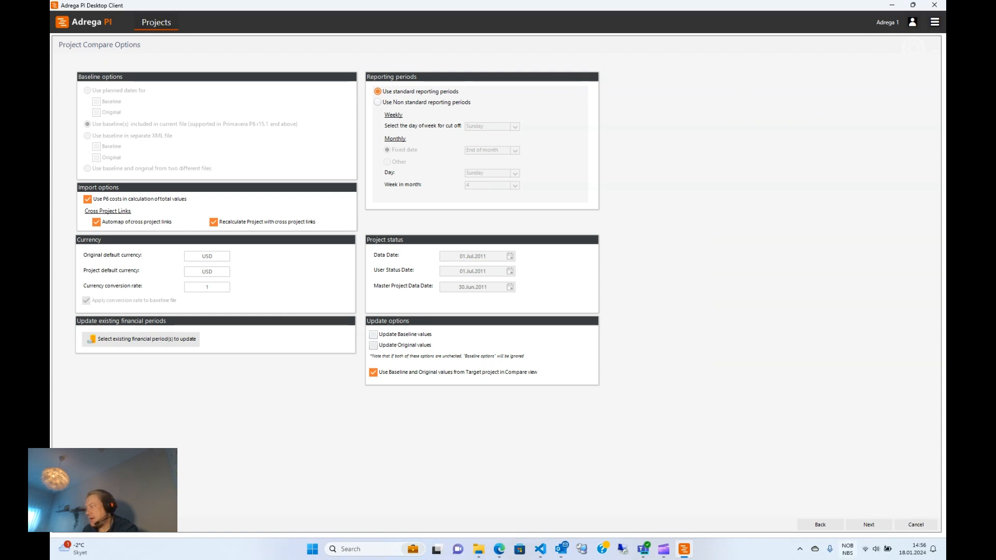
Keep the preset compare options, expand the Bldg office building branch in the comparison, and run and finish the project update.
left_click(869, 525)
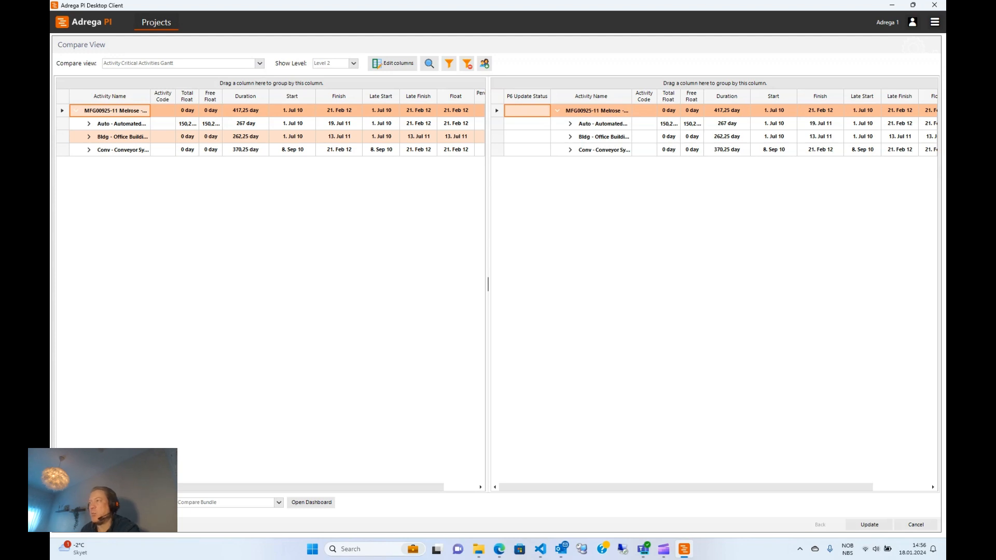
left_click(89, 137)
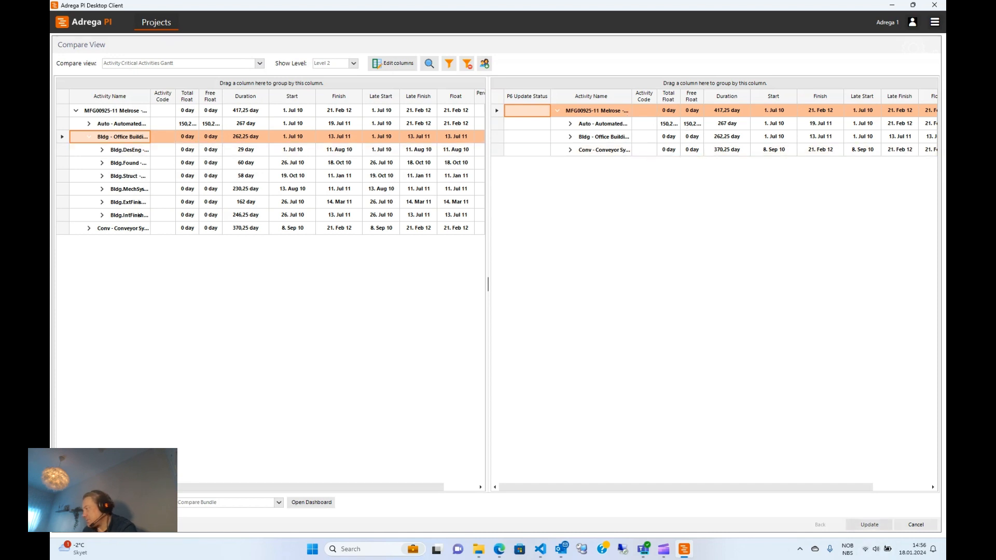
left_click(869, 525)
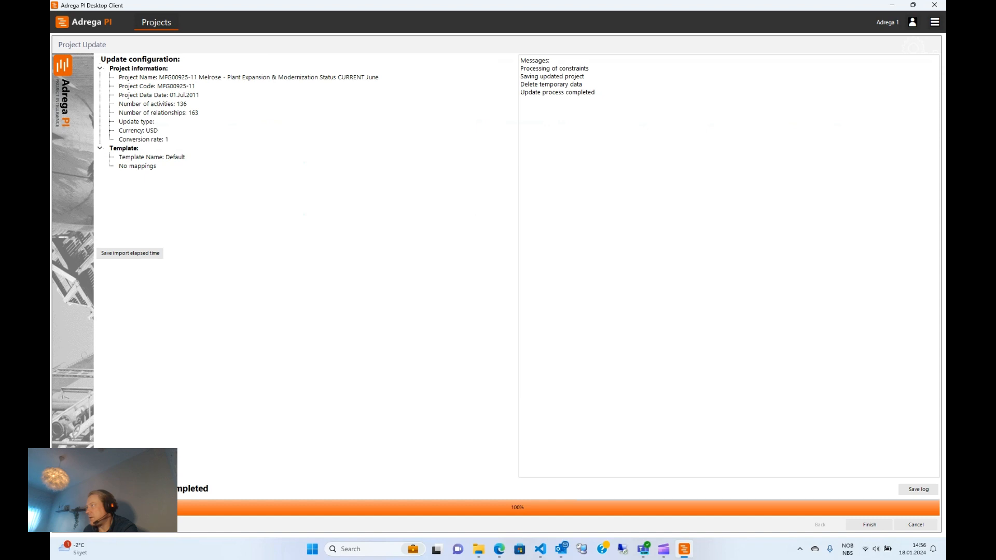
left_click(869, 525)
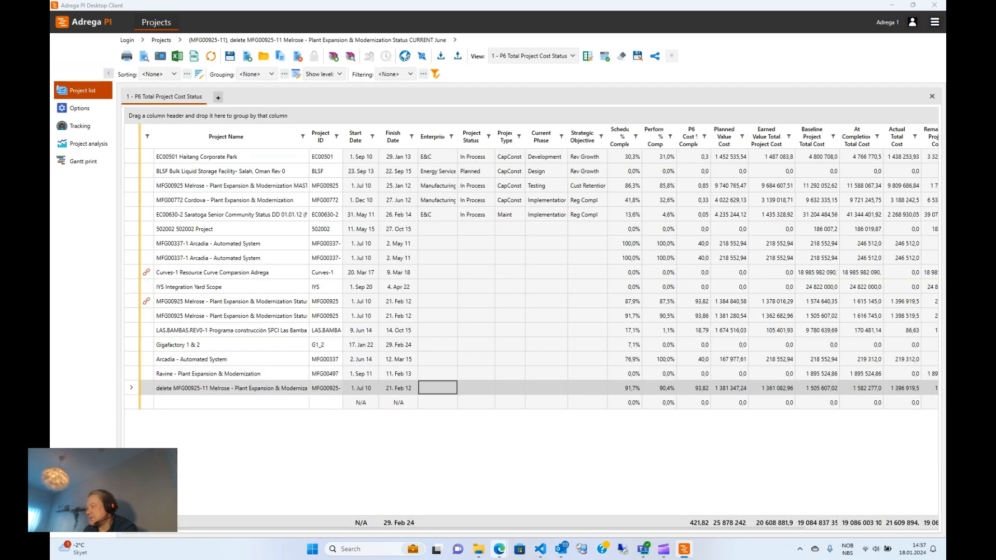
Switch back to the web dashboard, reload the bundle's reports, and arrange them in three rows and three columns.
mouse_move(499, 549)
left_click(249, 498)
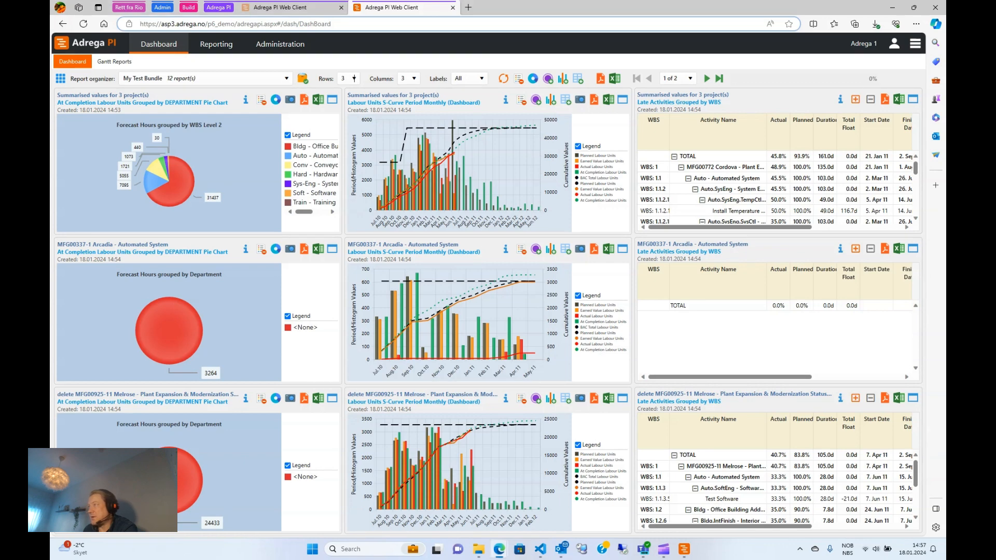
left_click(503, 79)
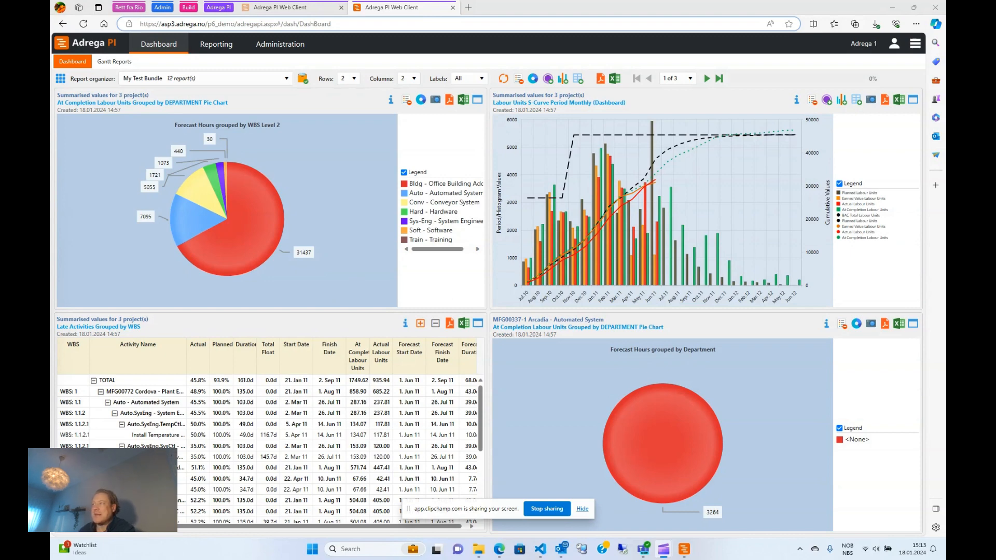
left_click(354, 78)
left_click(342, 115)
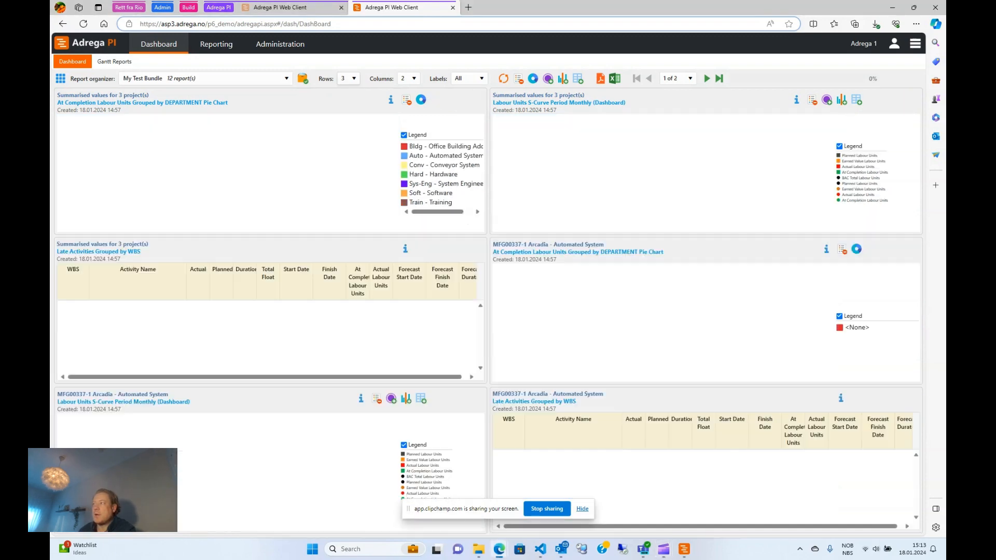
left_click(408, 78)
left_click(402, 115)
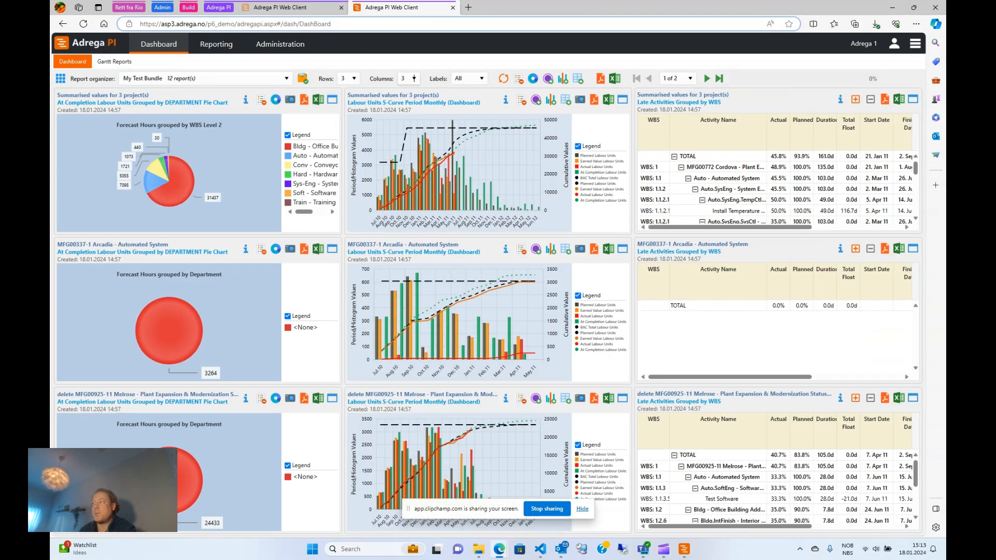
mouse_move(388, 193)
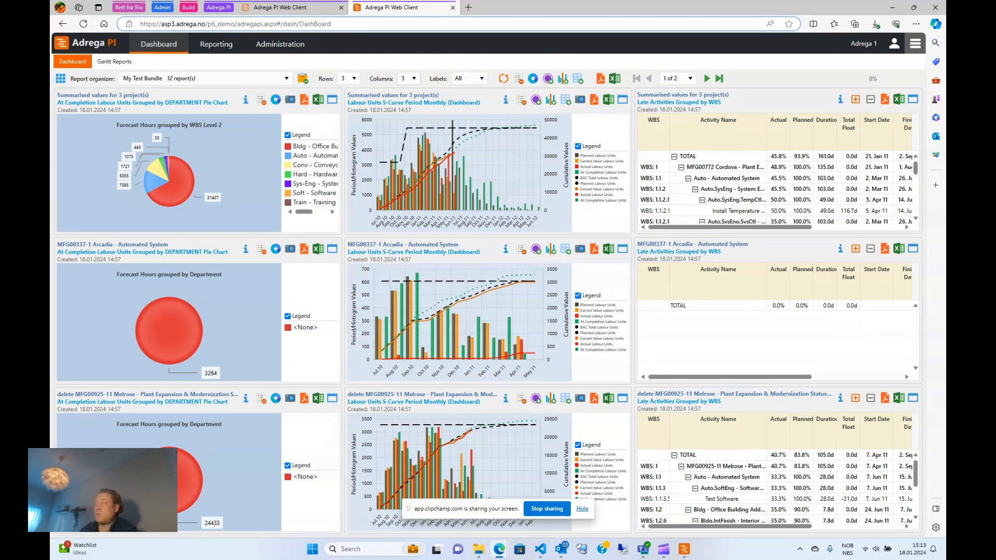
Open the Adrega homepage in a maximized window and look over its product description, demo request and contact sections.
left_click(915, 43)
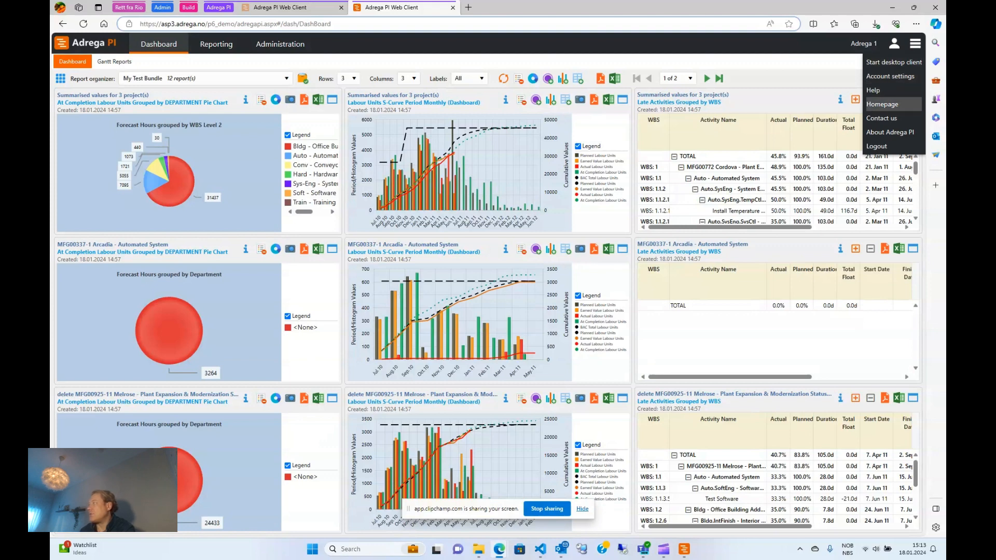
left_click(882, 105)
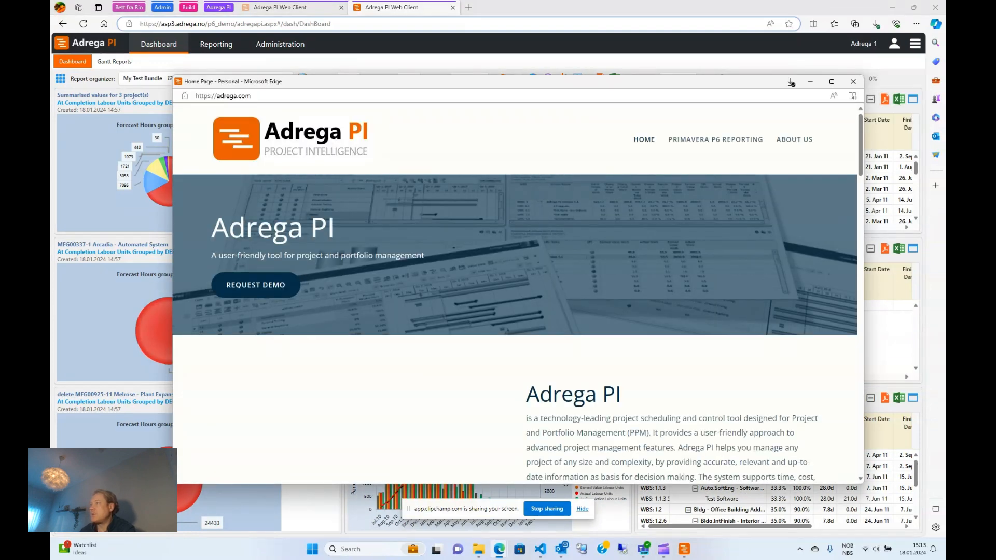
left_click(832, 82)
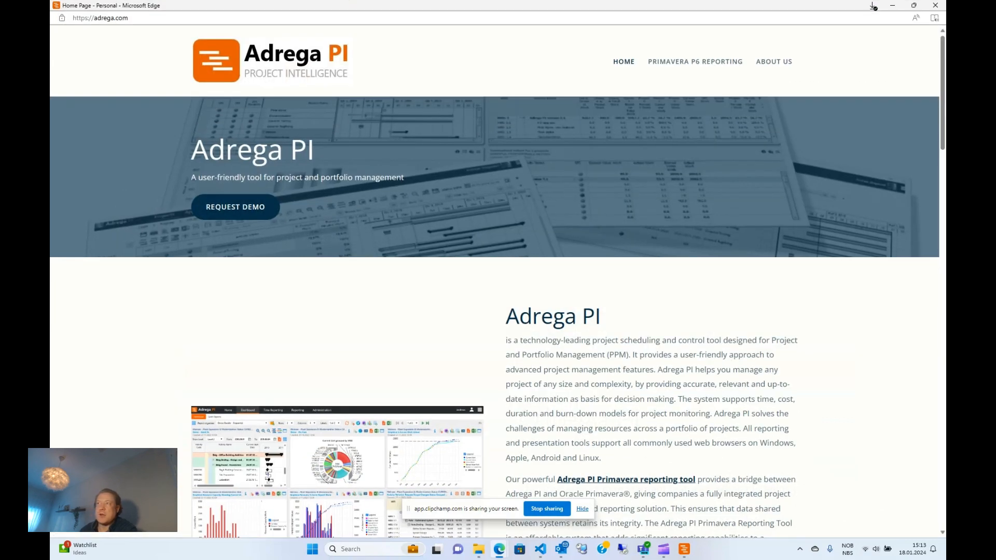
scroll(498, 280, "down", 10)
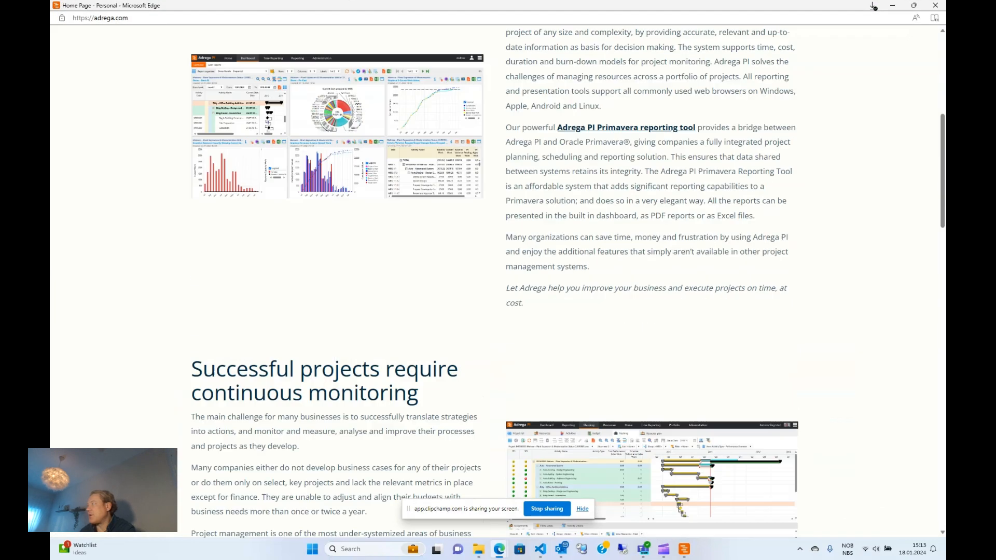
scroll(498, 280, "down", 10)
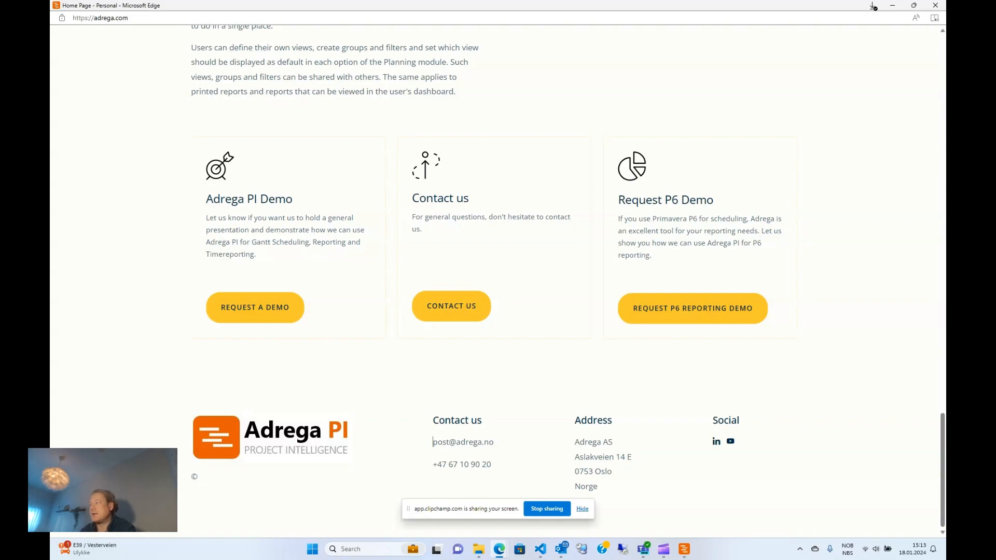
scroll(433, 442, "up", 20)
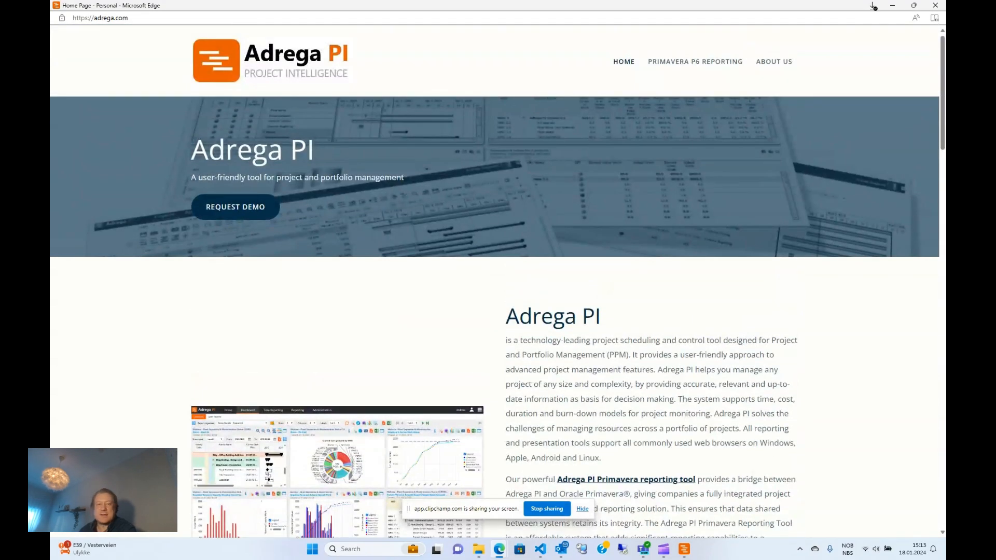